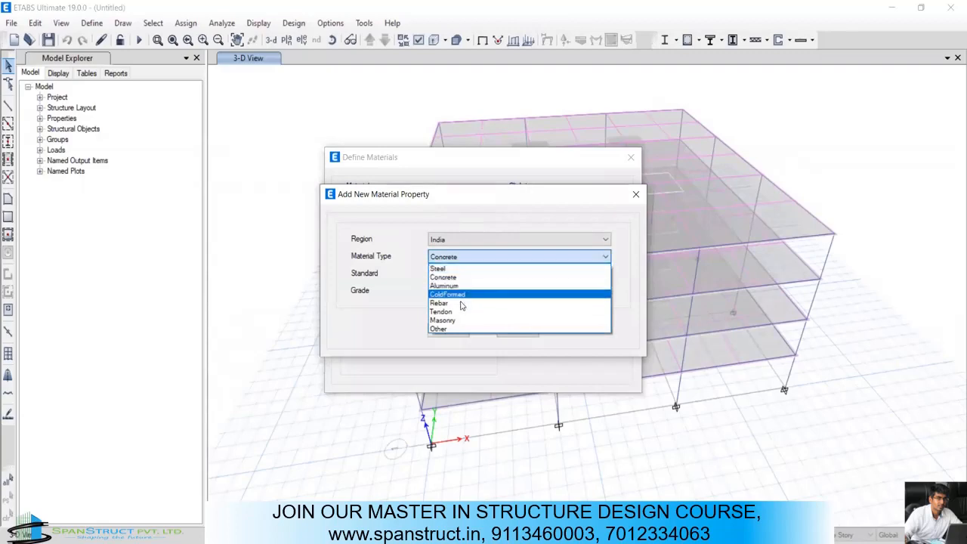
Step: Add an Indian rebar material of grade HYSD Grade 550 and accept its default properties
click(452, 303)
click(456, 292)
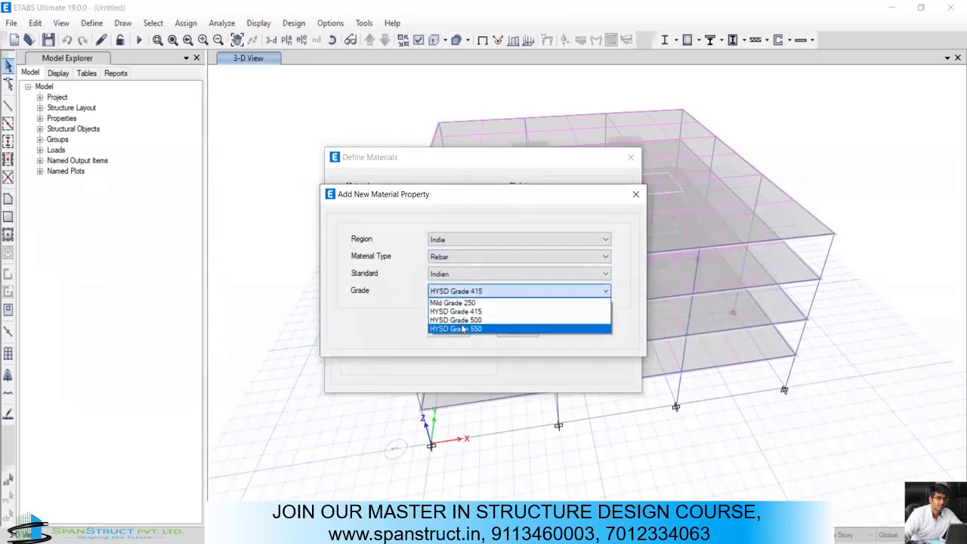
click(456, 321)
click(458, 329)
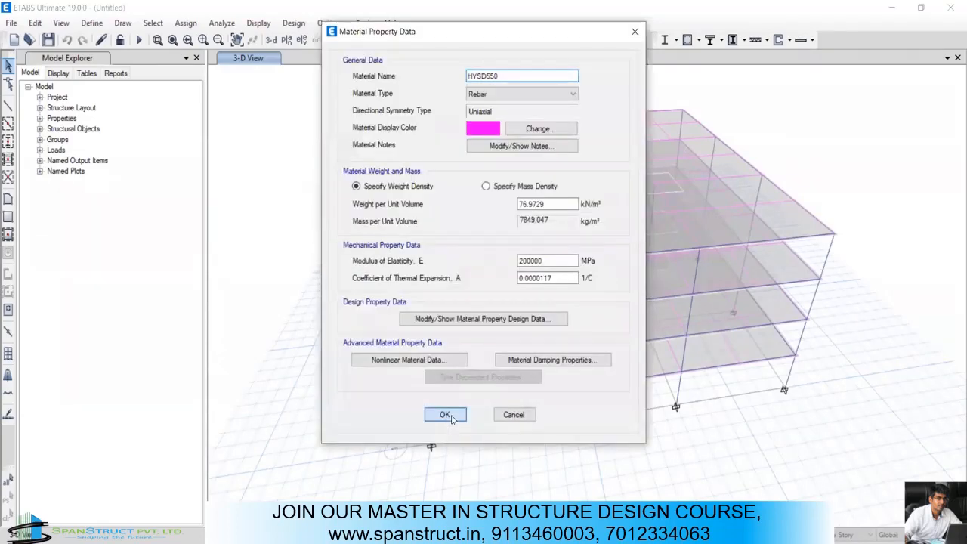
click(445, 473)
click(561, 332)
Step: Check the section assigned to the Story1 corner column and set the material of column section ConcCol1 to M20
middle_drag(474, 322, 503, 307)
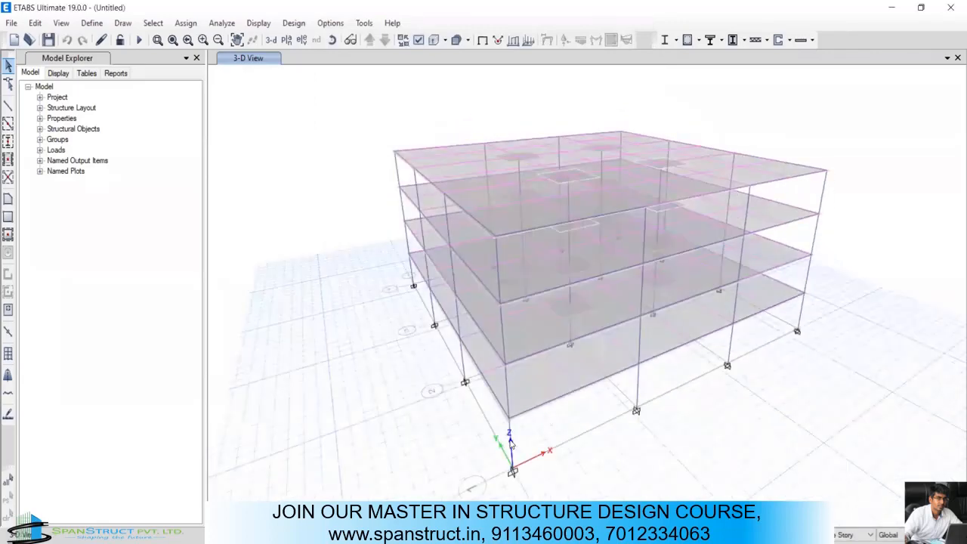
right_click(487, 332)
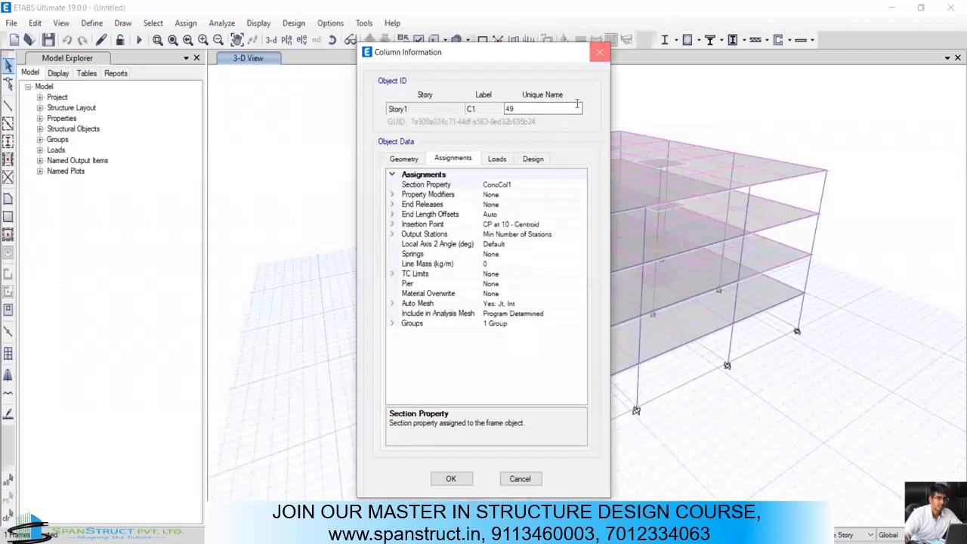
key(Escape)
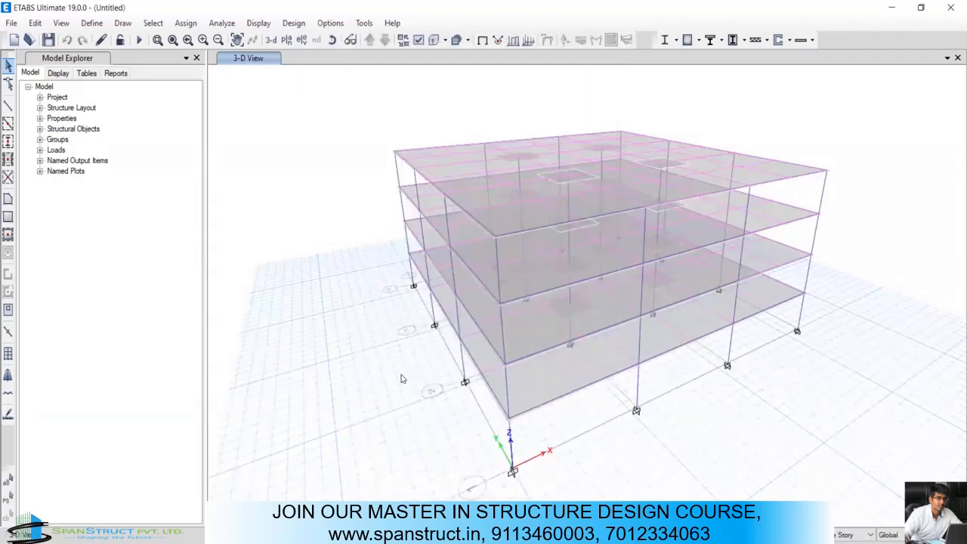
click(91, 23)
mouse_move(125, 64)
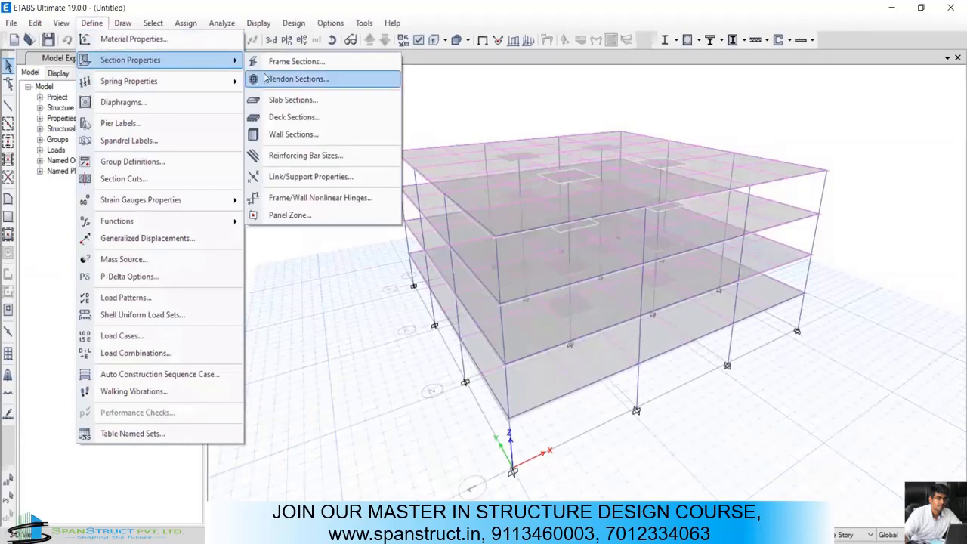
click(278, 64)
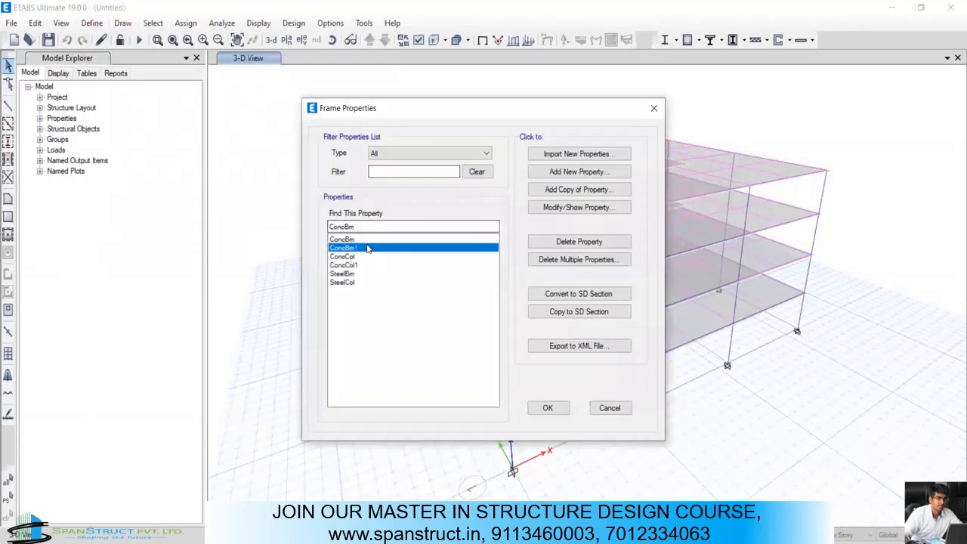
click(367, 257)
click(463, 266)
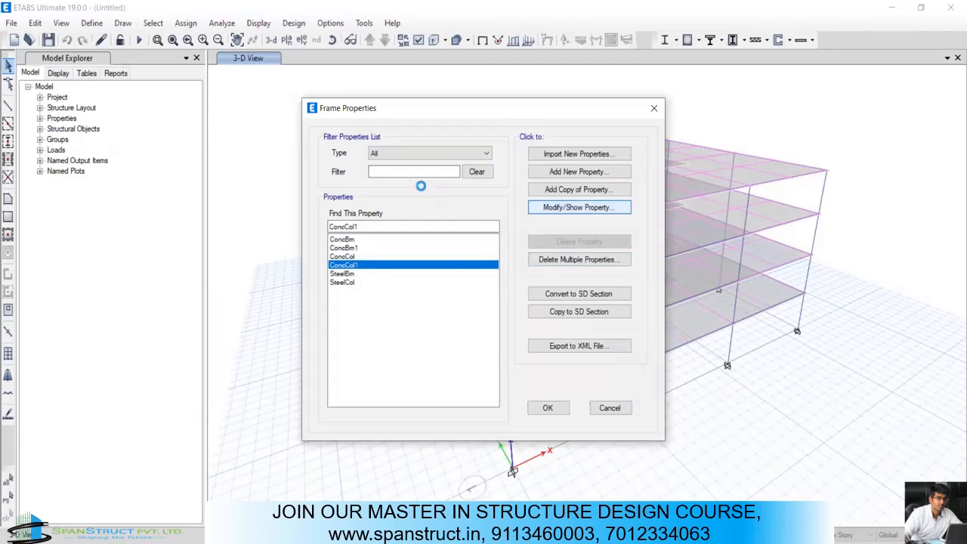
key(Return)
click(461, 126)
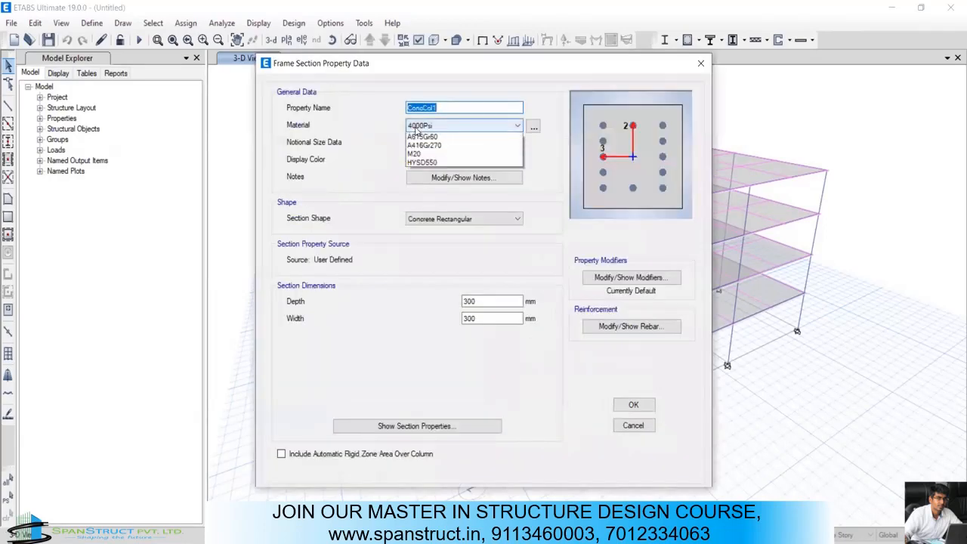
click(446, 172)
Step: Set both the longitudinal bar and confinement bar materials of ConcCol1 to HYSD550 and accept the section changes
click(615, 326)
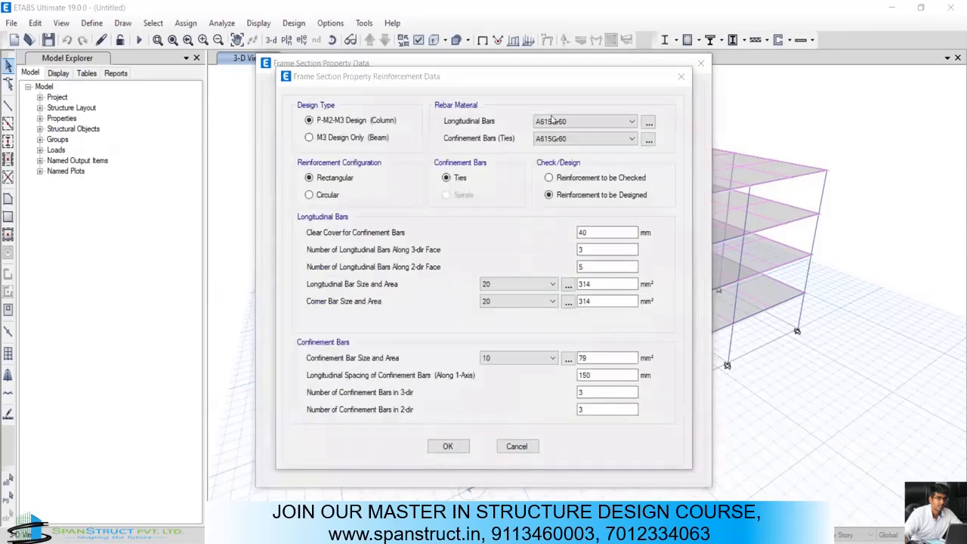
click(586, 121)
click(559, 142)
click(632, 139)
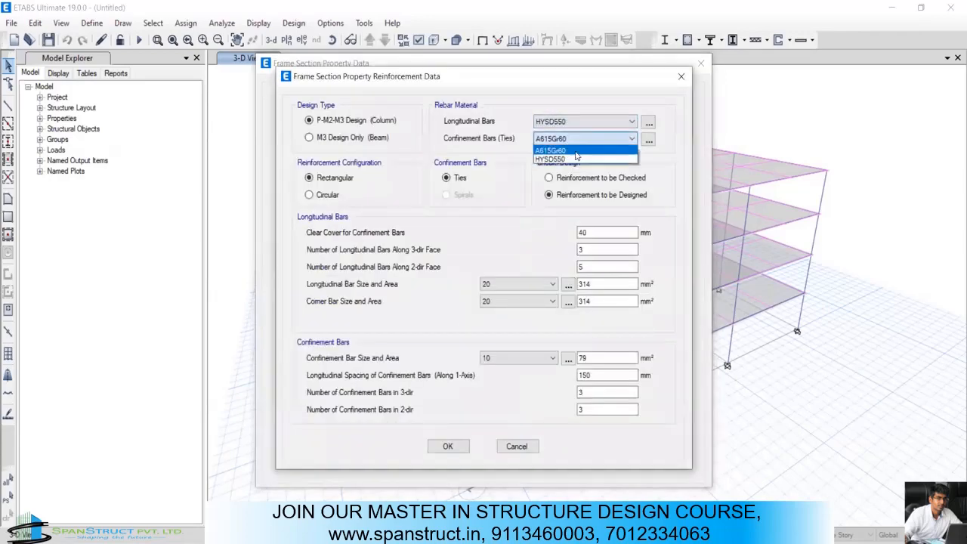
click(559, 159)
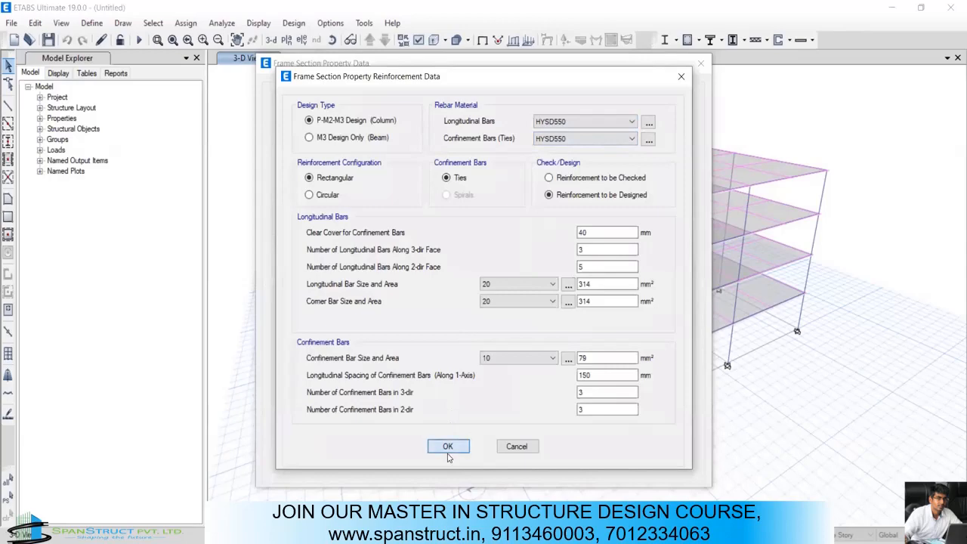
click(449, 447)
click(647, 408)
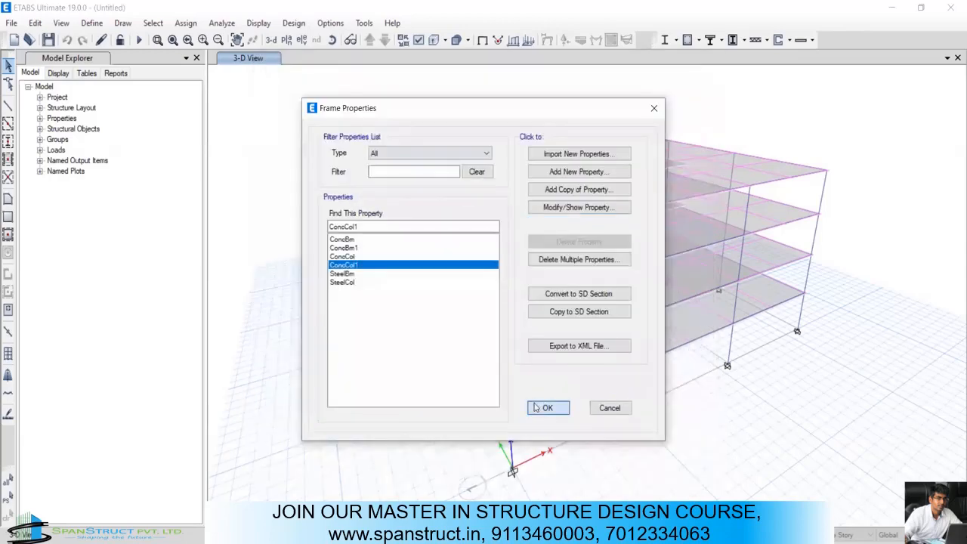
click(547, 409)
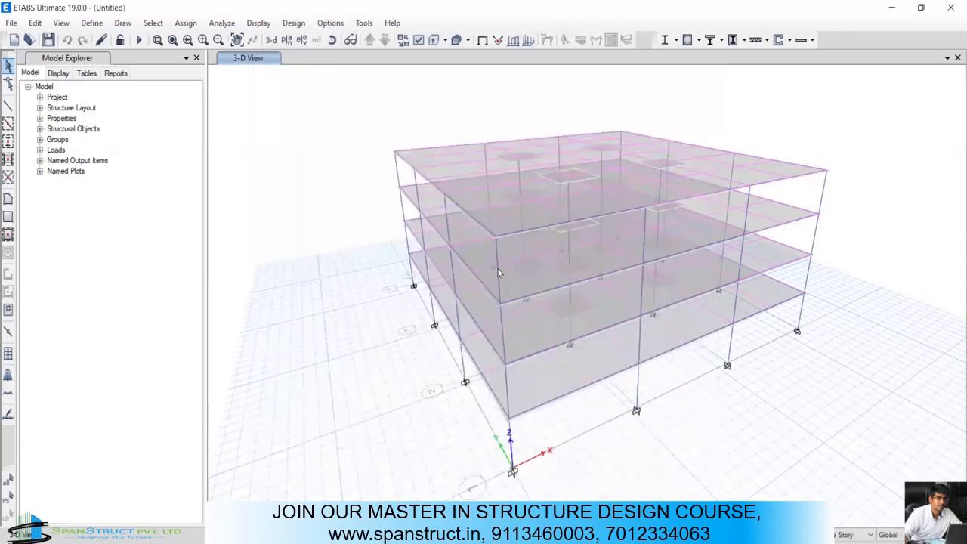
Step: Inspect the section assignments of the front corner column and the Story3 front edge beam
right_click(498, 269)
click(601, 52)
right_click(544, 293)
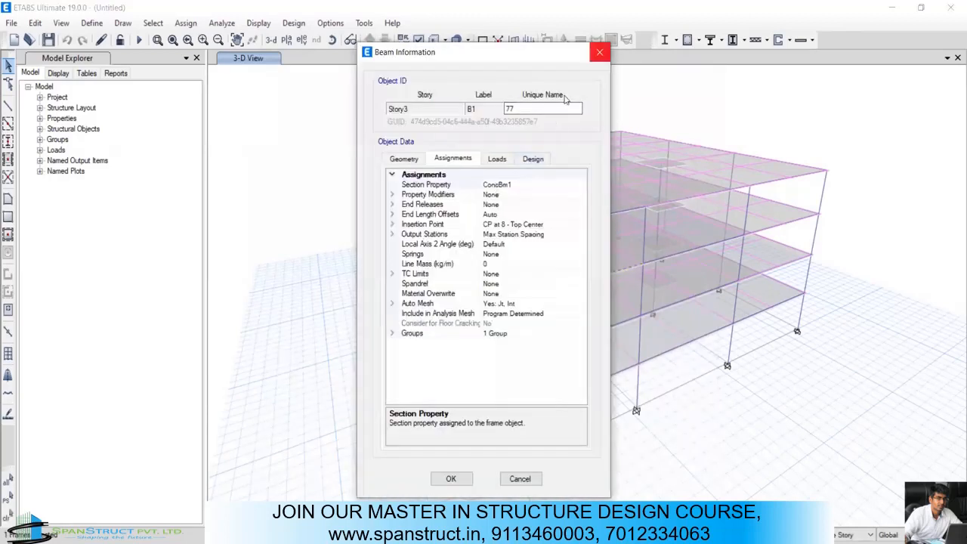
key(Escape)
click(92, 23)
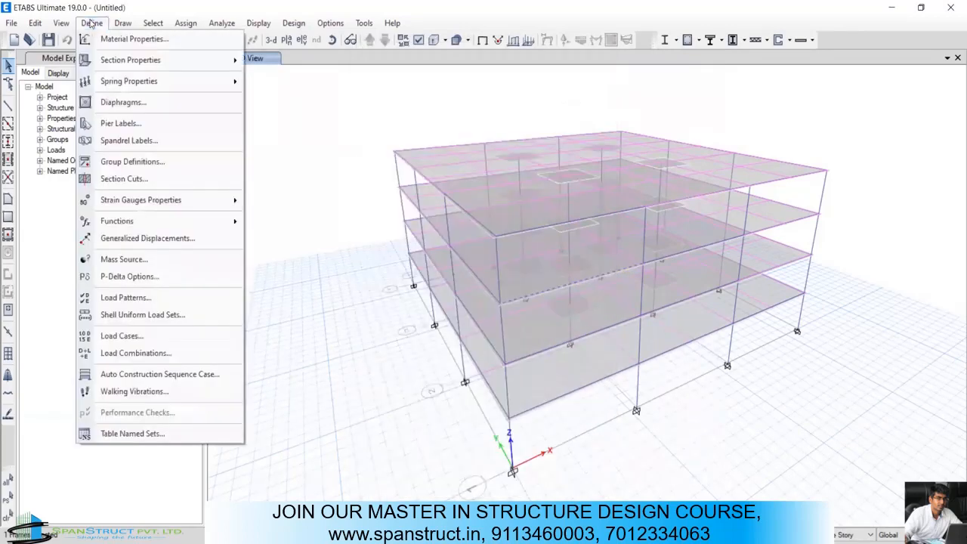
mouse_move(219, 60)
click(269, 67)
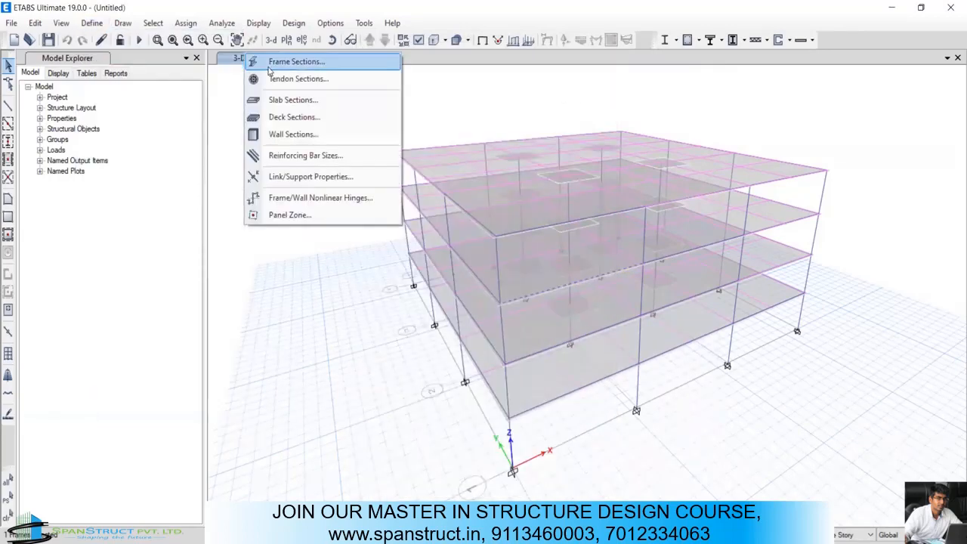
click(346, 248)
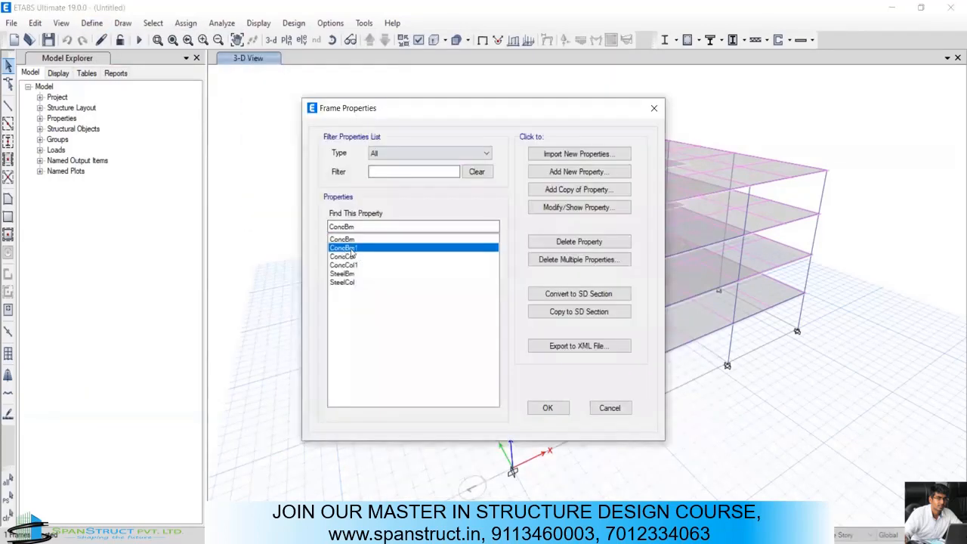
click(561, 212)
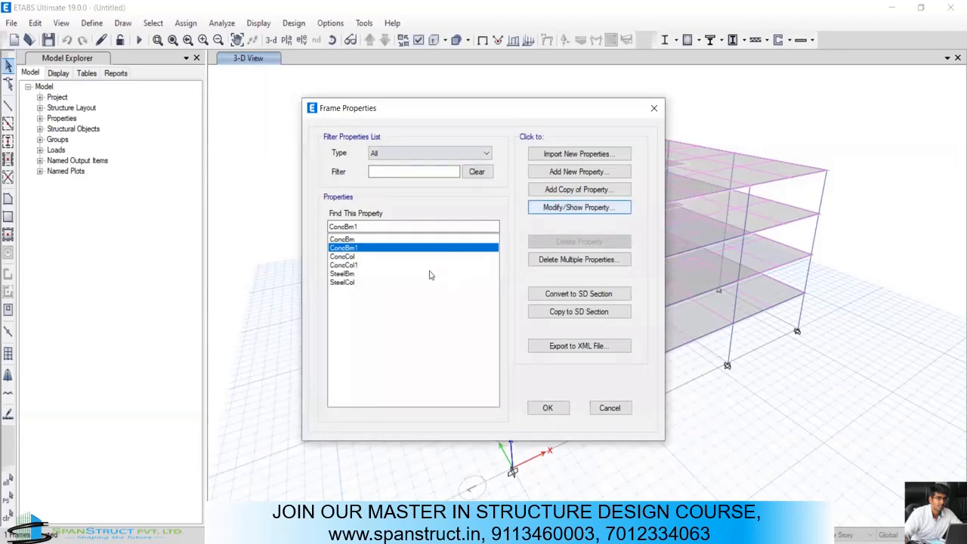
click(446, 142)
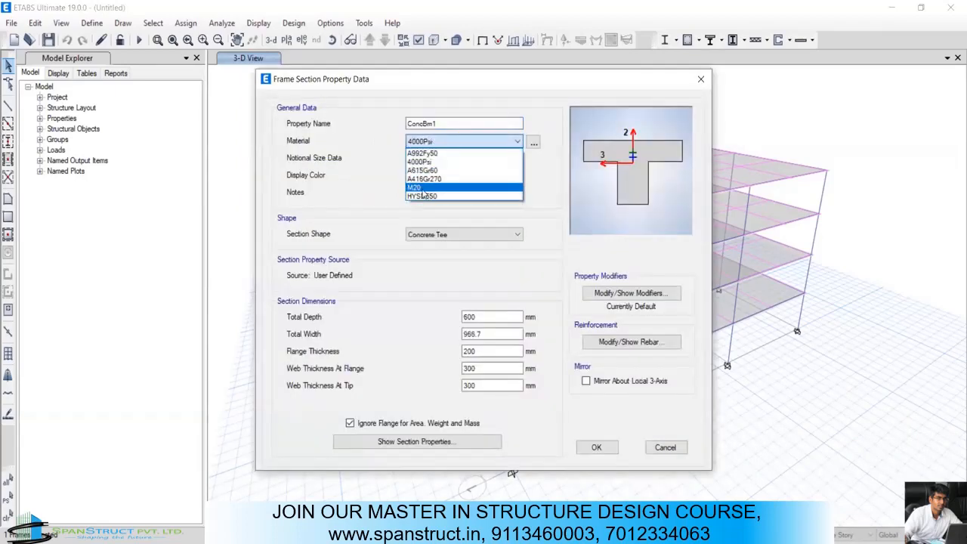
click(422, 189)
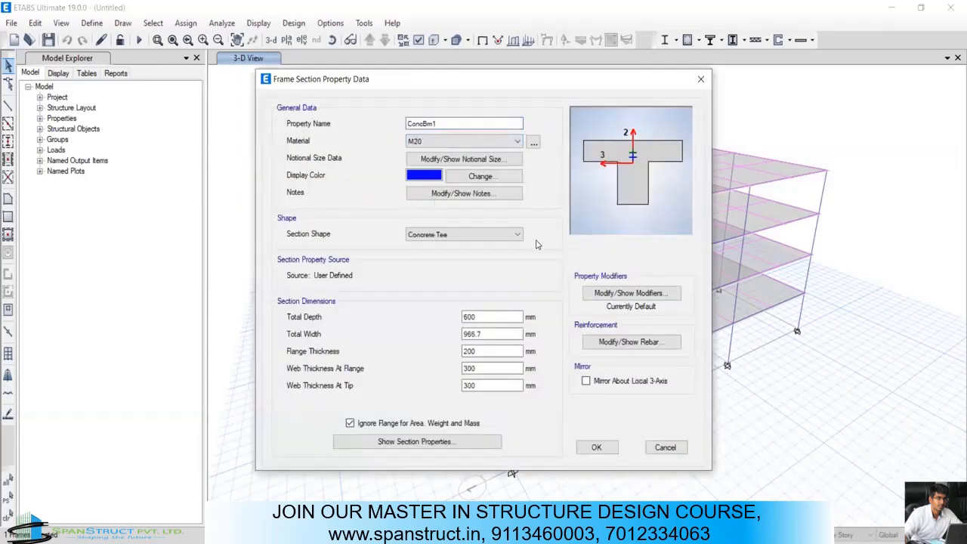
click(700, 80)
click(648, 108)
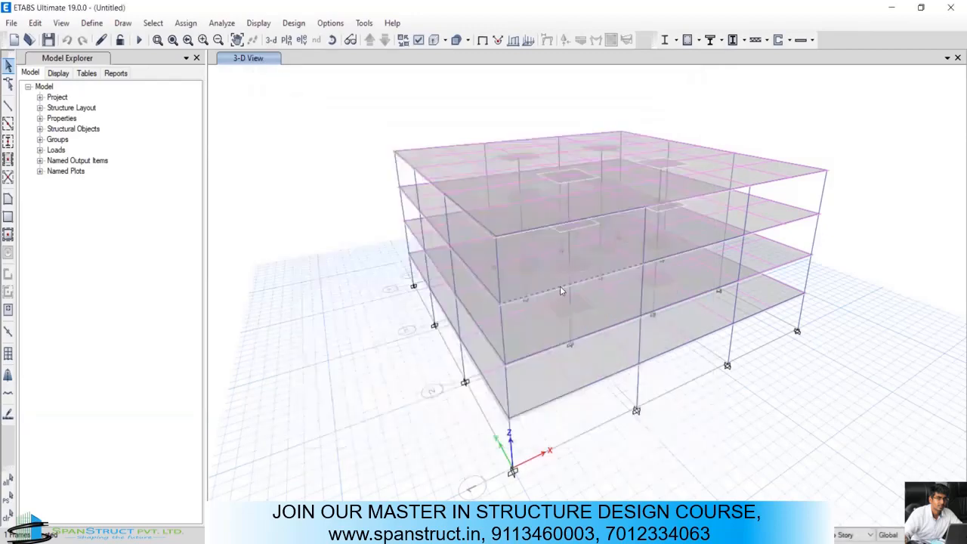
Step: Review the Story3 front beam's assignments and the definition of its section, ConcBm1
right_click(557, 291)
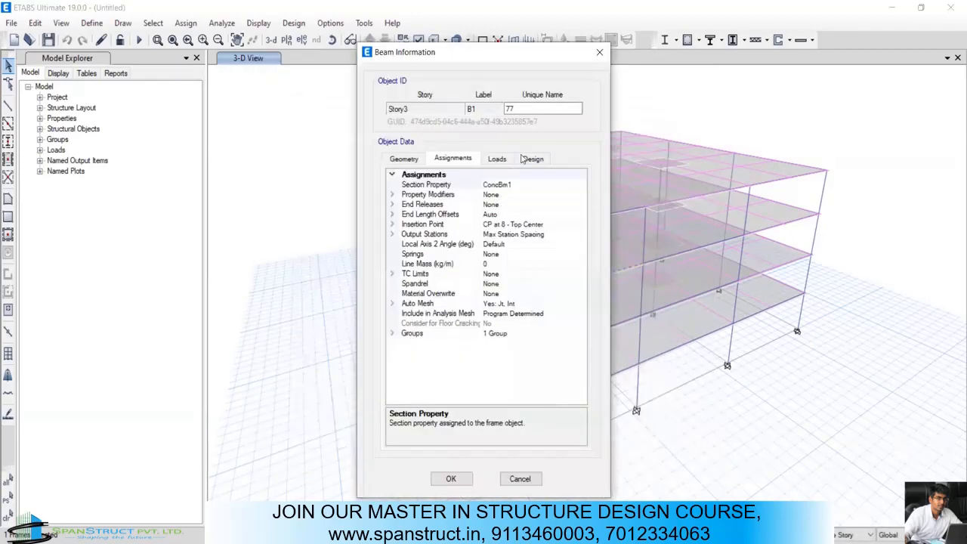
click(599, 51)
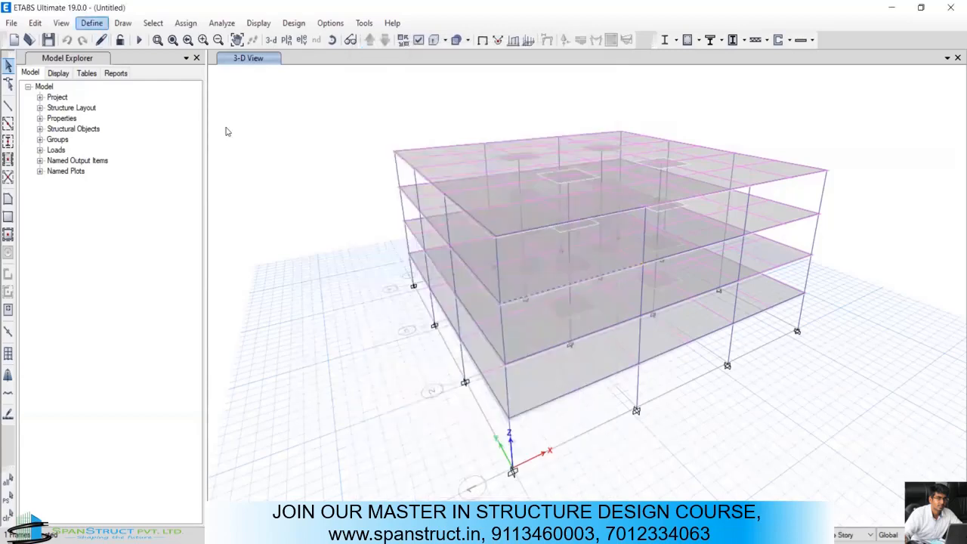
click(91, 23)
mouse_move(162, 62)
click(265, 66)
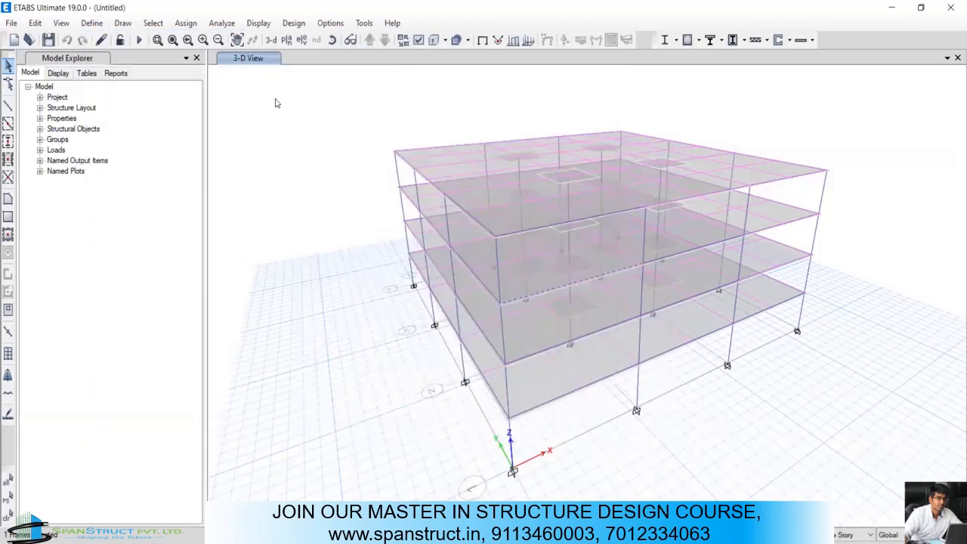
click(357, 248)
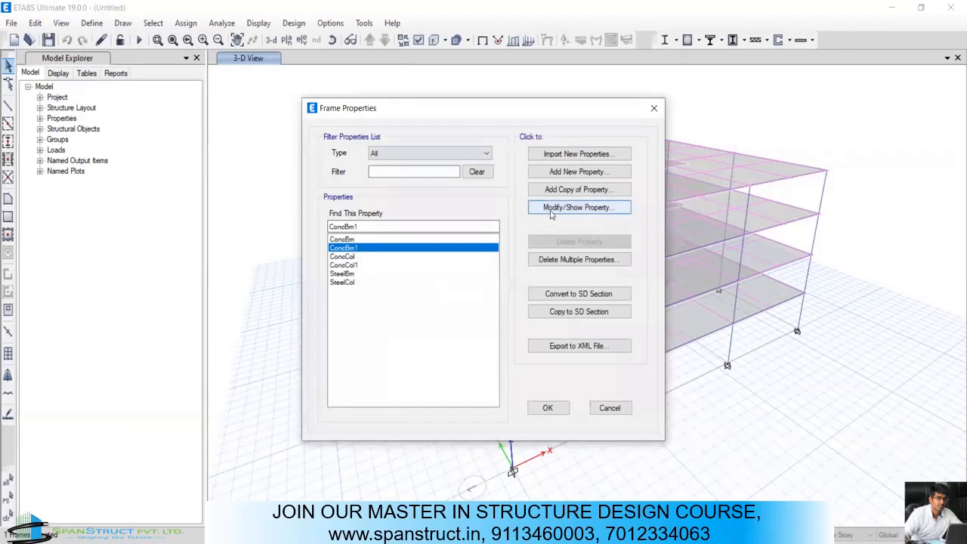
double_click(460, 249)
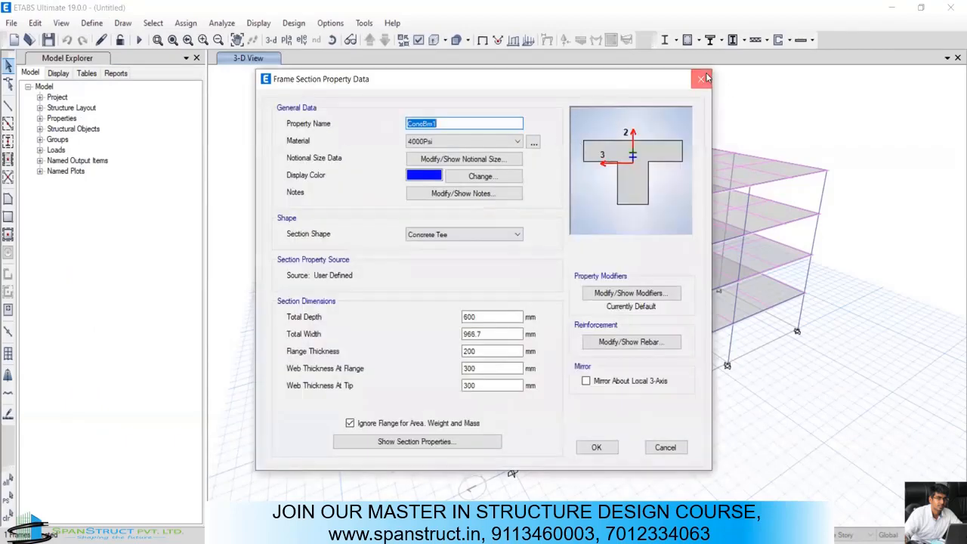
click(701, 79)
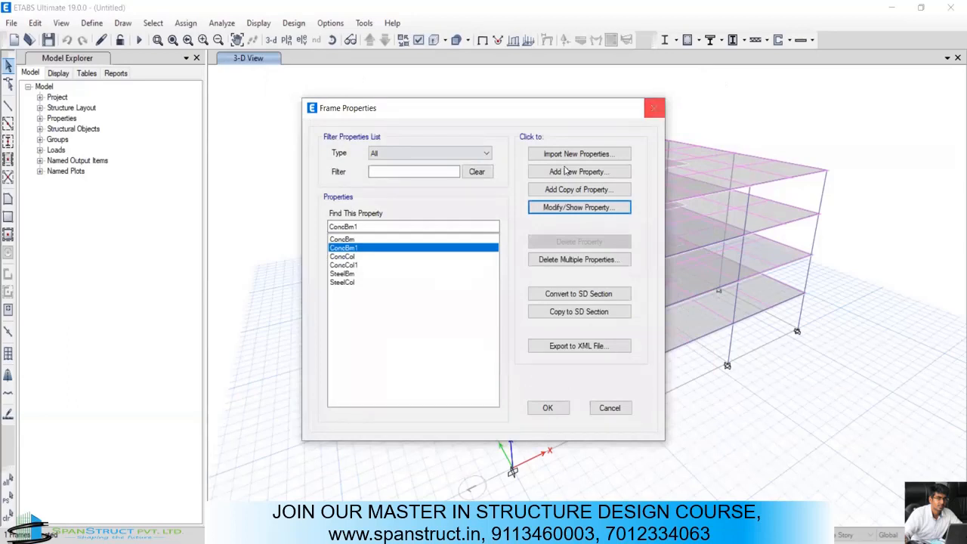
Step: Set the material of frame section ConcBm to M20 and rename the section as beam
click(376, 239)
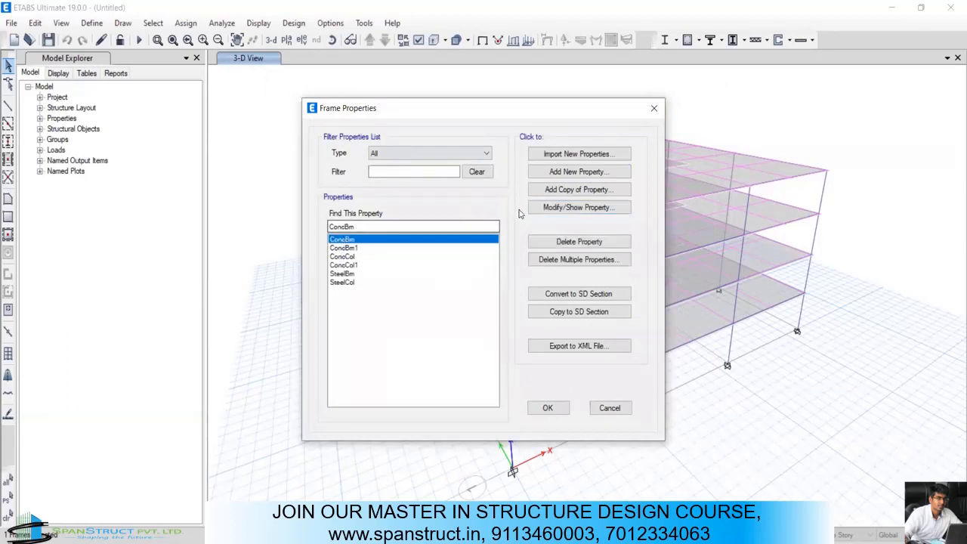
double_click(441, 238)
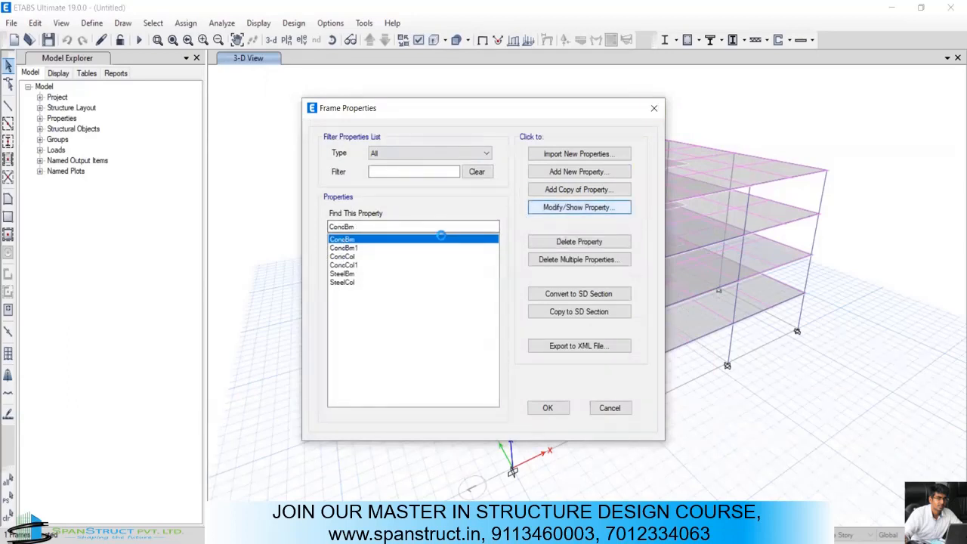
click(440, 127)
click(470, 171)
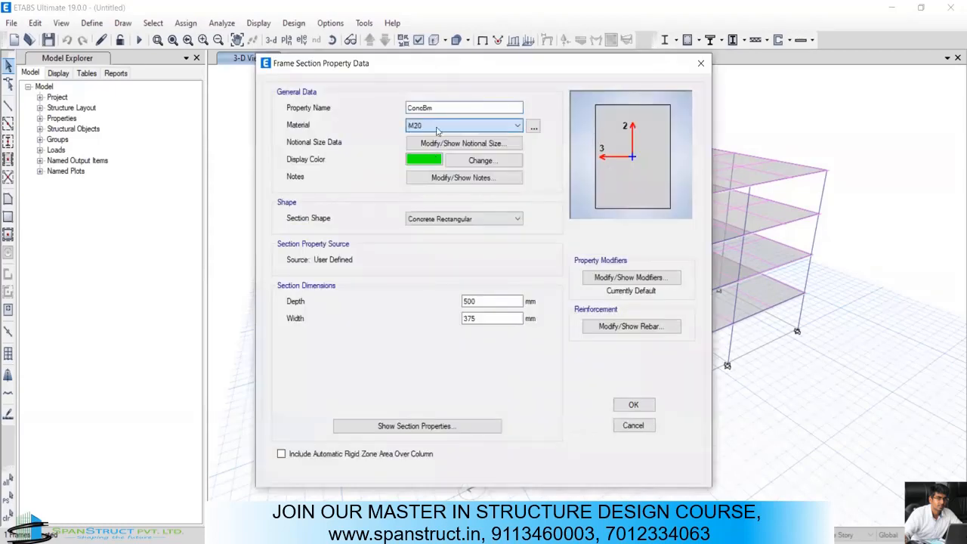
drag(443, 107, 393, 111)
key(BackSpace)
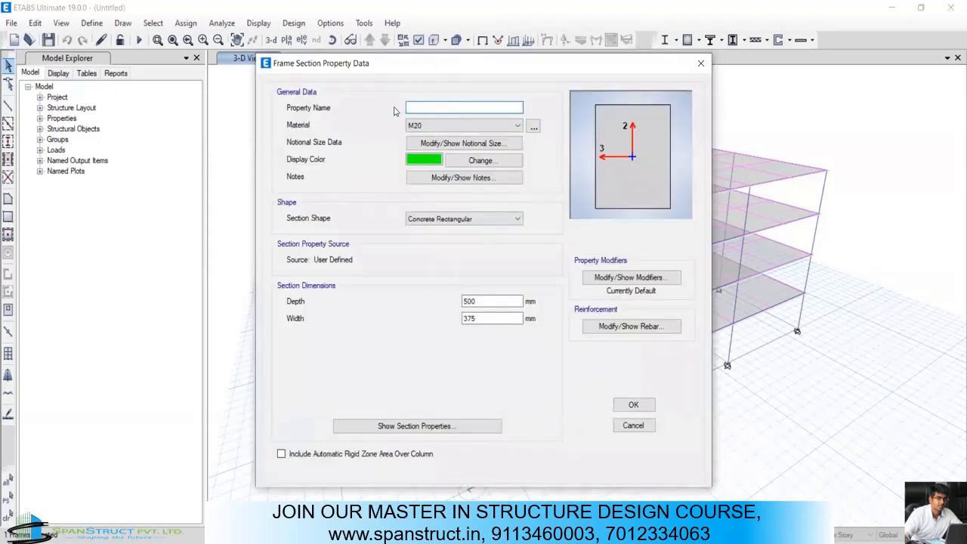
text(beam)
Step: Set the beam section's longitudinal and confinement bar materials to HYSD550
click(555, 123)
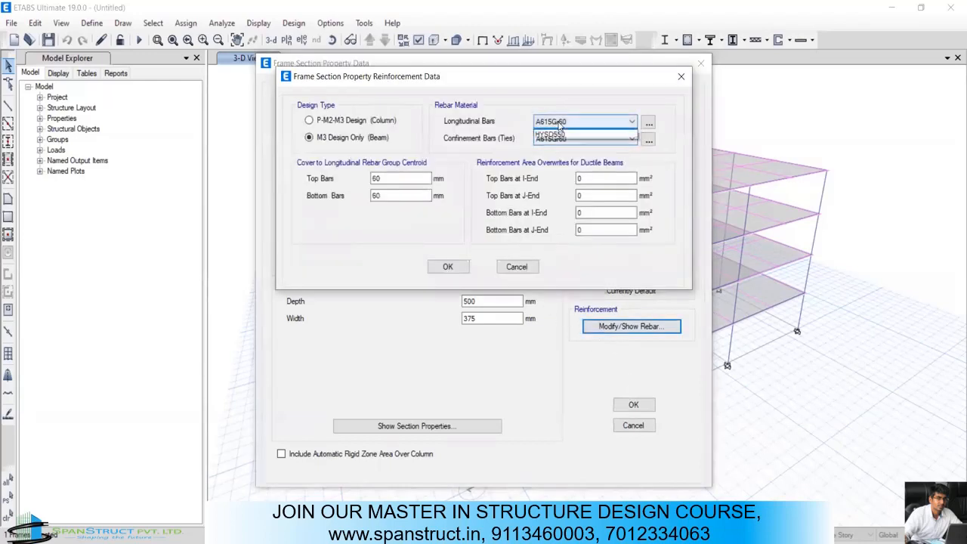
click(544, 143)
click(543, 140)
click(542, 160)
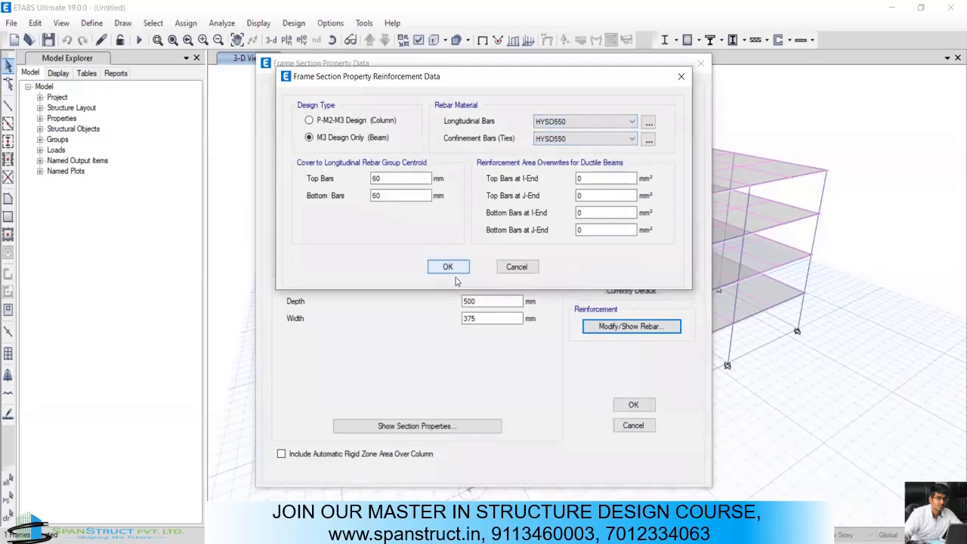
click(447, 267)
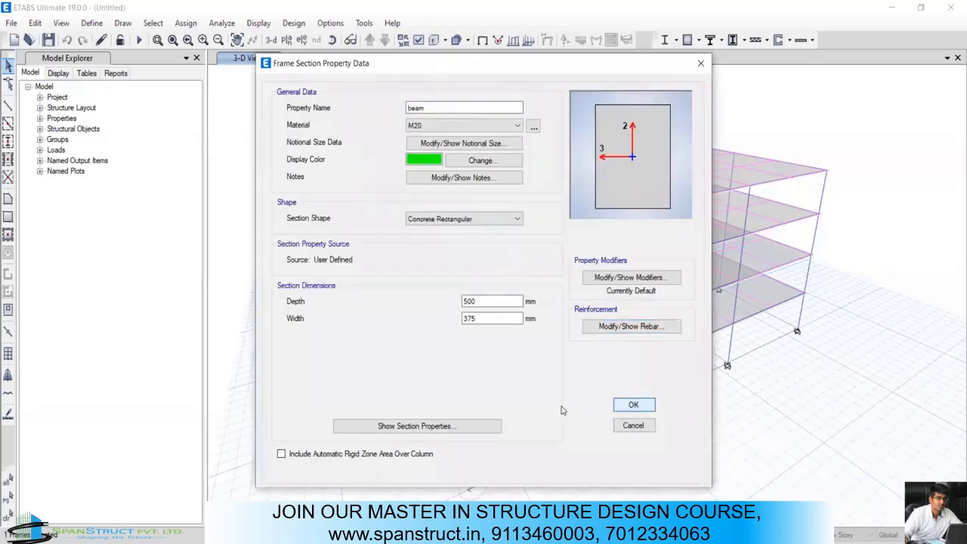
Step: Accept the edited beam section definition and close the frame section list and the beam's information
click(633, 405)
click(548, 406)
click(542, 289)
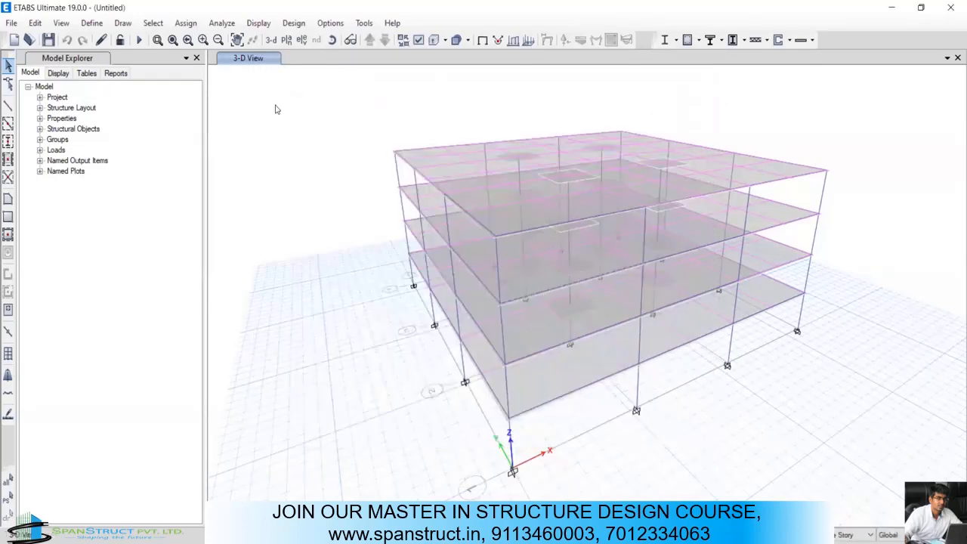
Step: Select all beams by object type and assign them the frame section beam
click(185, 23)
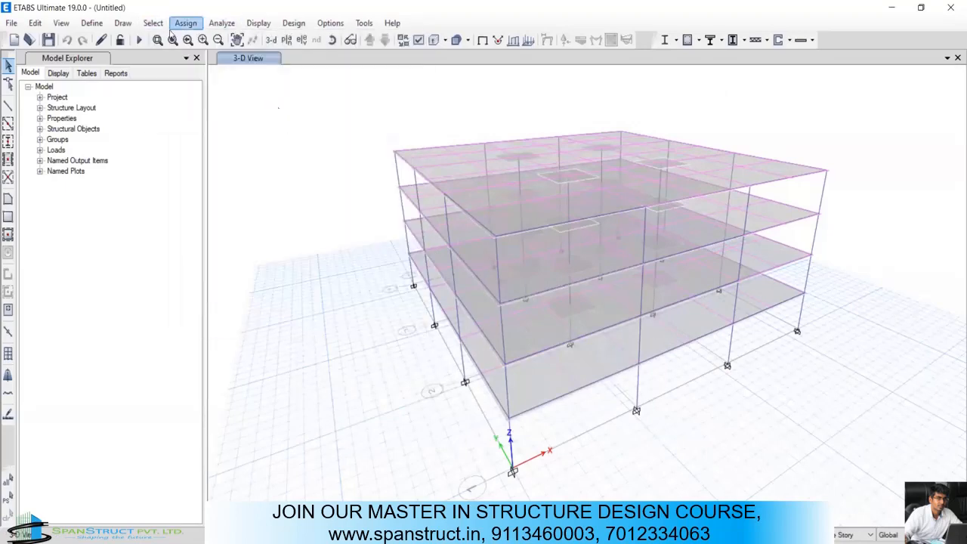
mouse_move(153, 23)
mouse_move(182, 39)
click(351, 137)
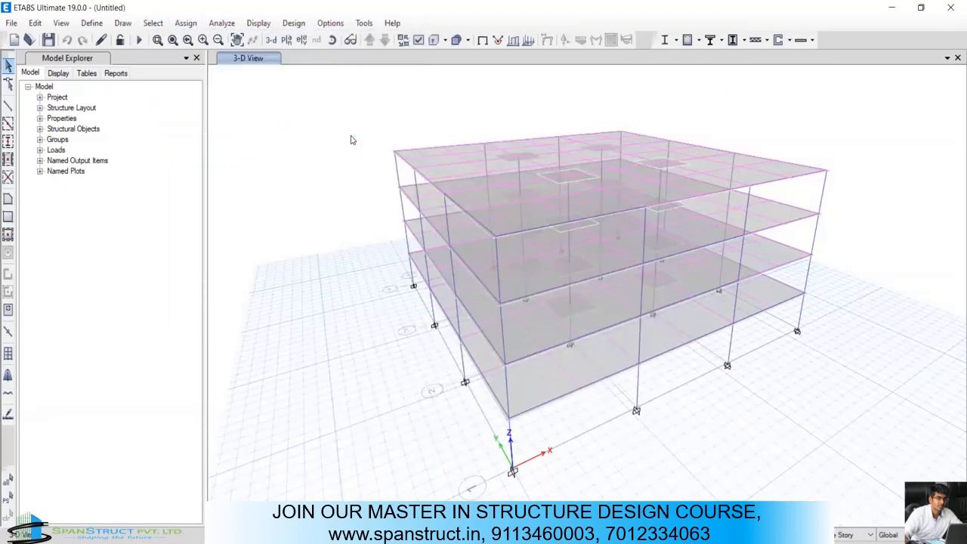
click(416, 195)
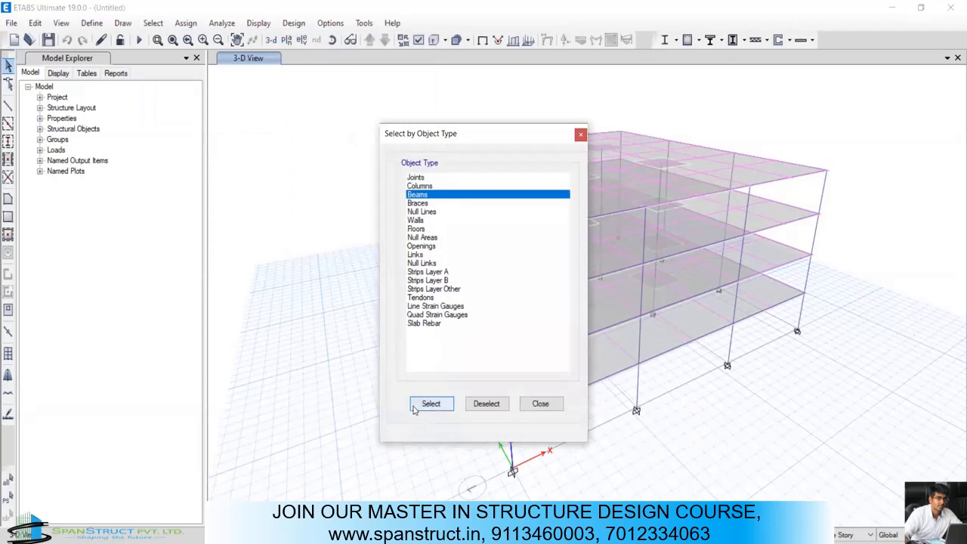
click(531, 400)
click(186, 23)
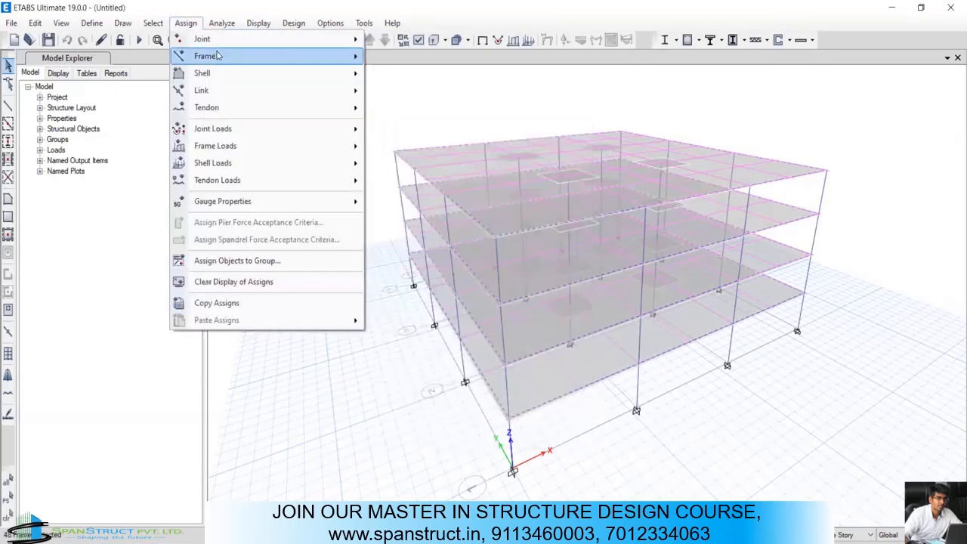
mouse_move(208, 55)
click(420, 58)
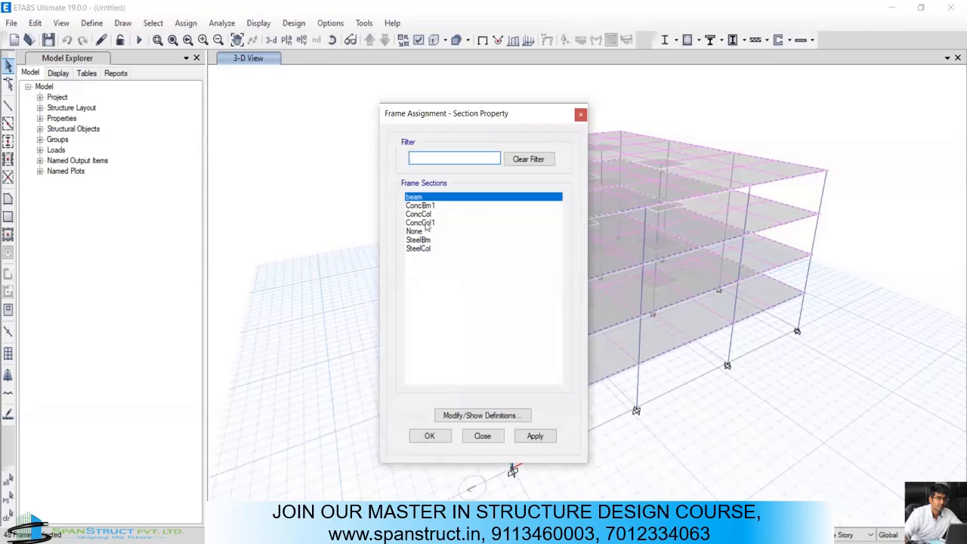
click(536, 437)
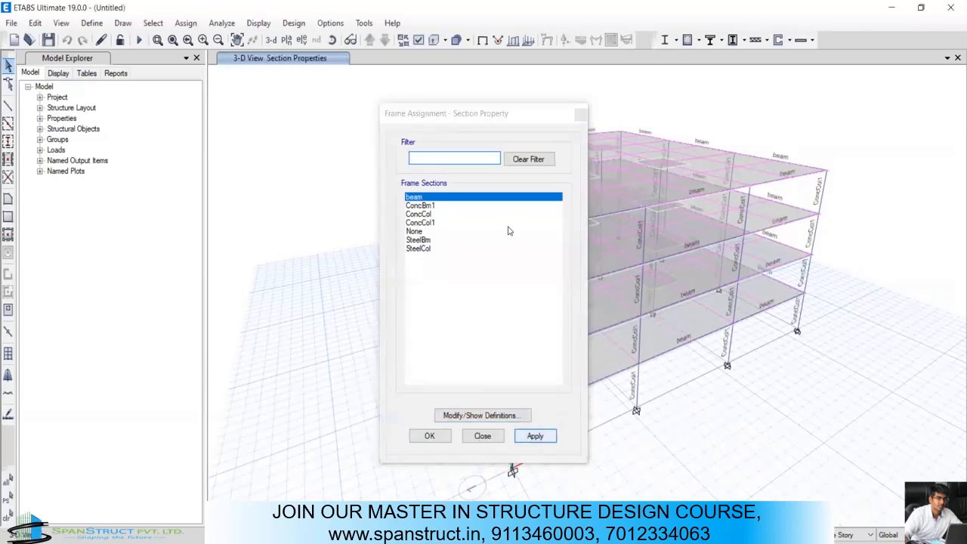
Step: Check the object information in the 3-D view and switch to the Story4 plan view
scroll(508, 210, up, 5)
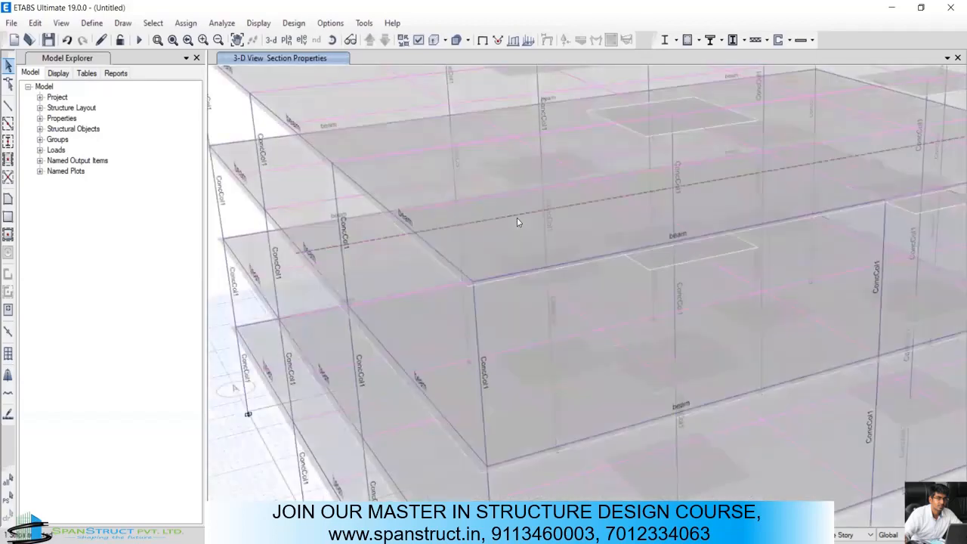
right_click(517, 219)
click(669, 59)
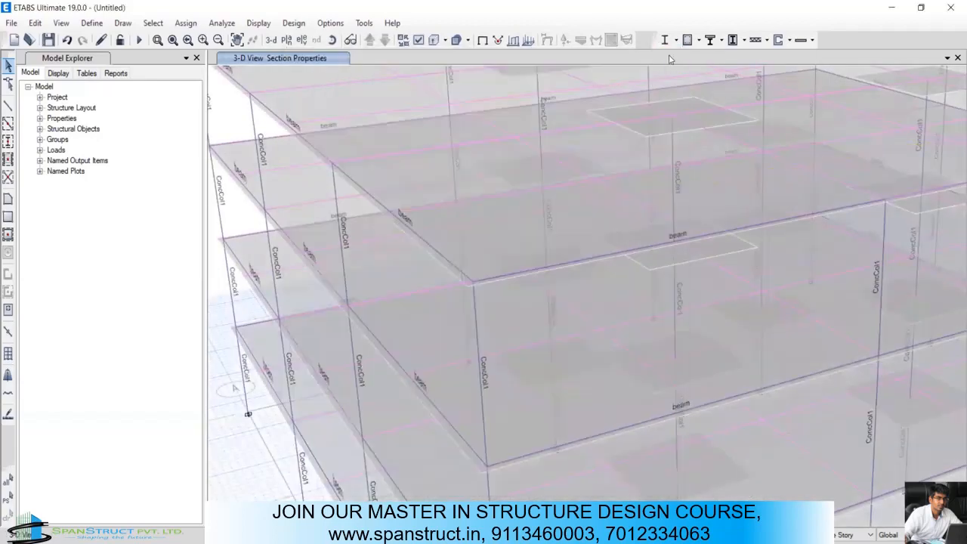
click(287, 40)
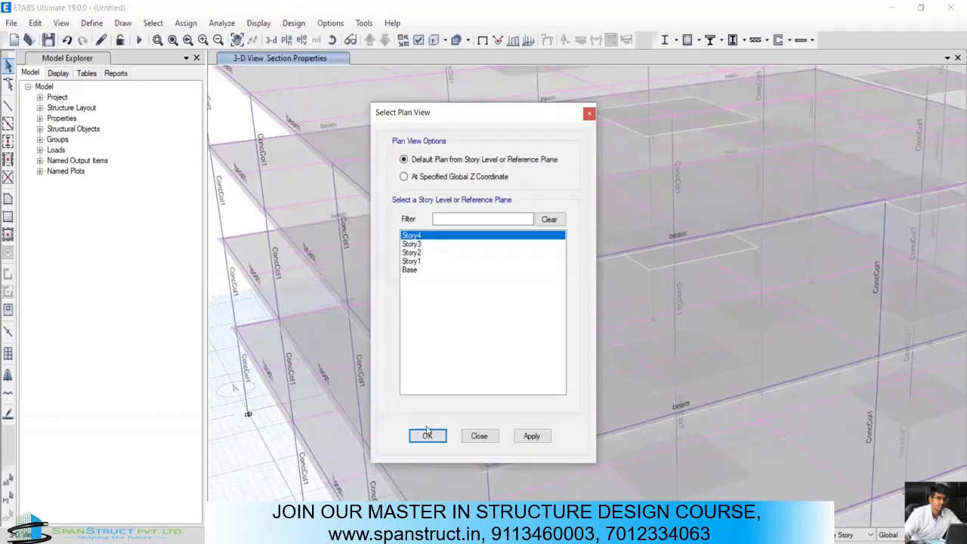
click(426, 436)
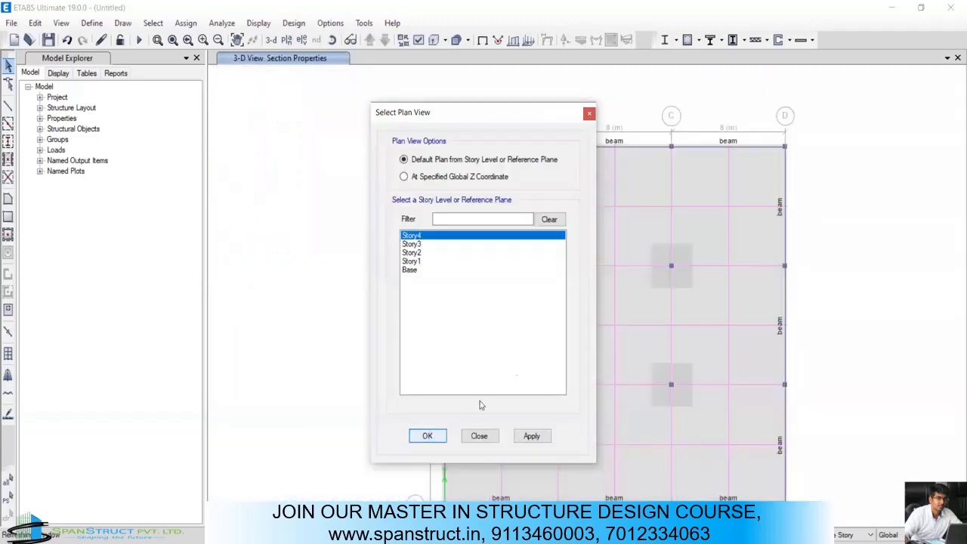
Step: Inspect the section property assignments of the Story4 slab and the drop panel around column C3
right_click(639, 241)
click(529, 195)
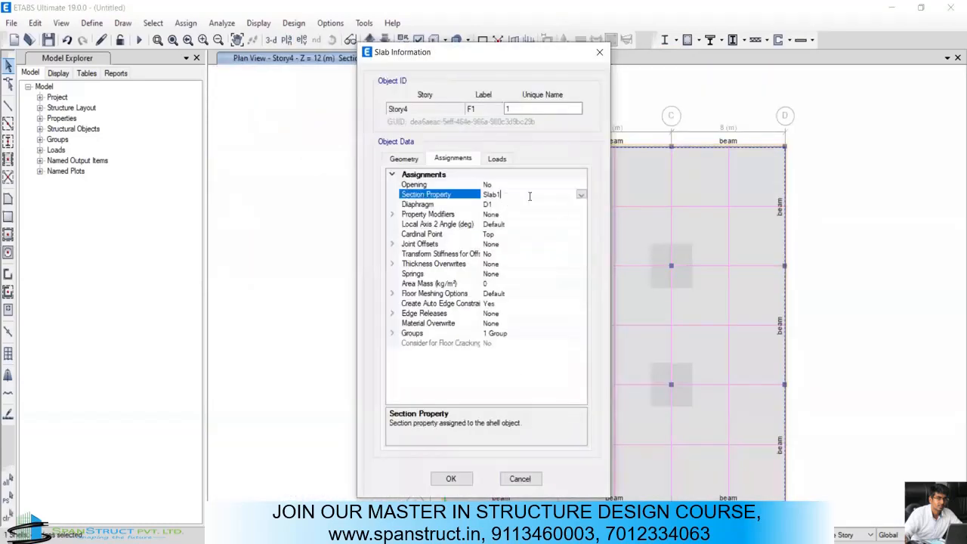
key(Escape)
scroll(665, 249, up, 5)
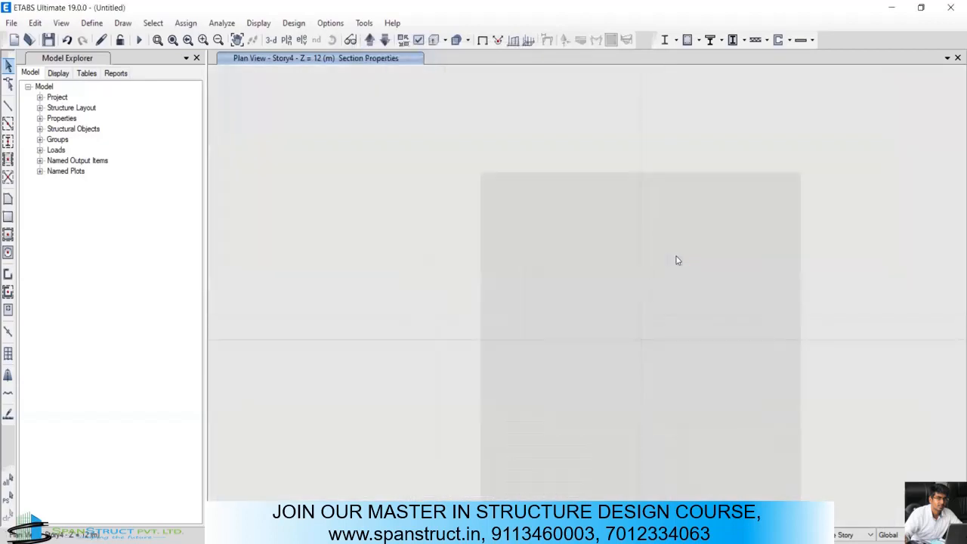
right_click(683, 242)
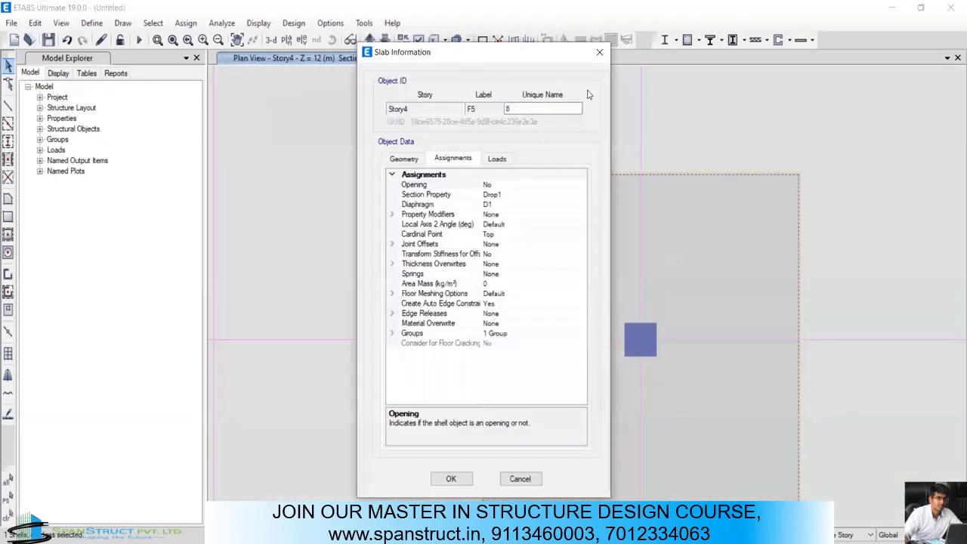
key(Escape)
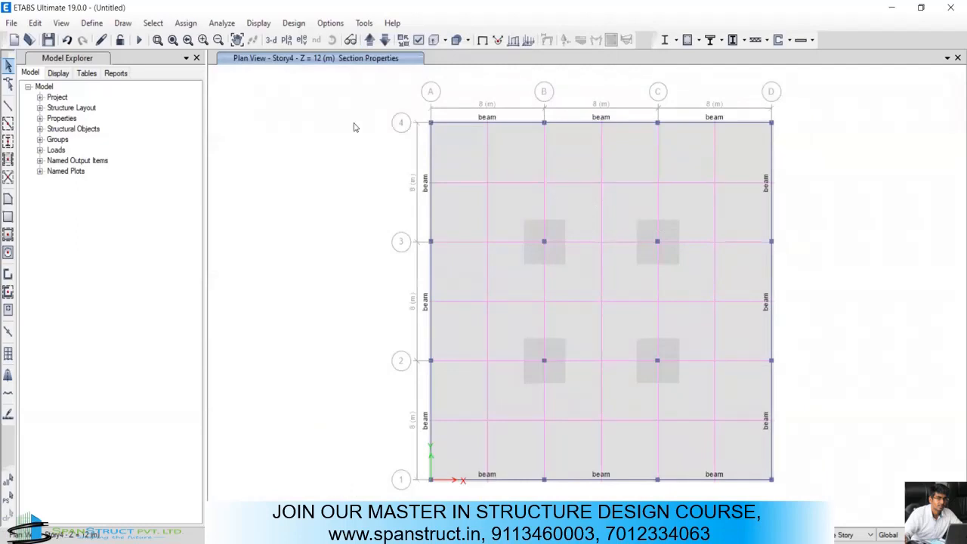
Step: Open the definition of slab section Drop1 for editing
click(92, 23)
mouse_move(109, 66)
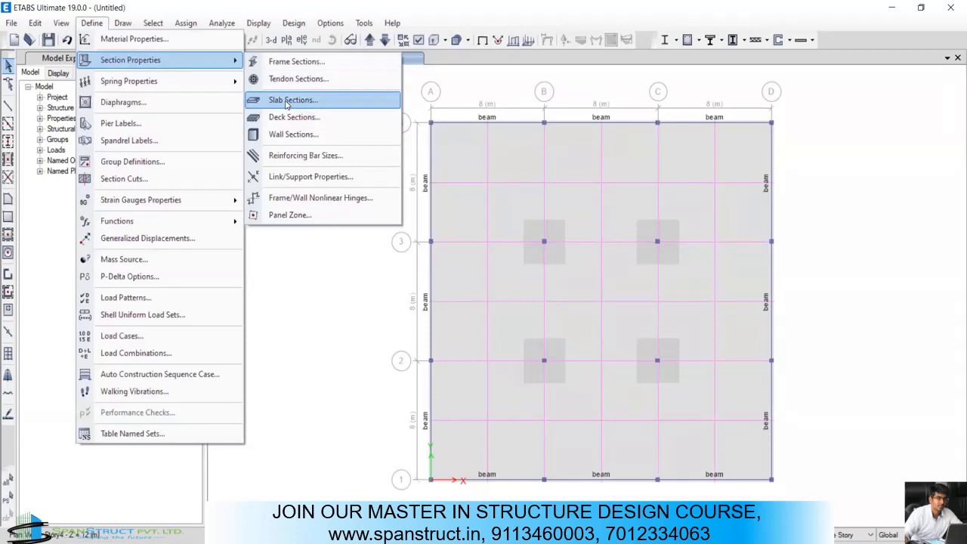
key(Return)
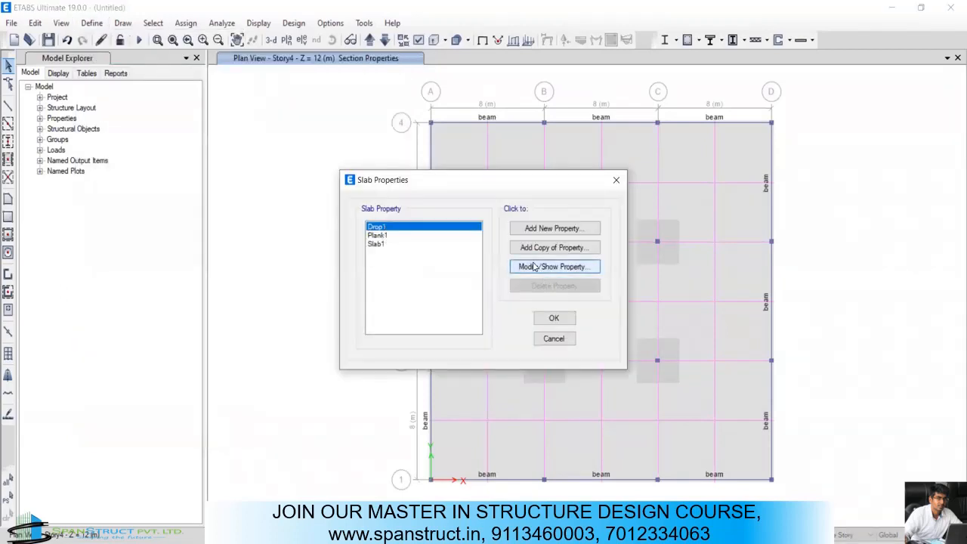
double_click(463, 223)
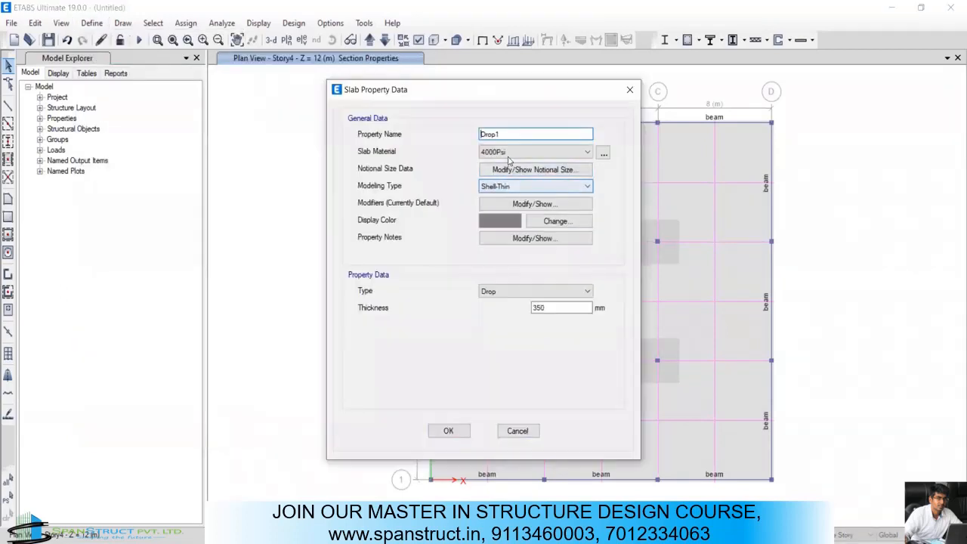
Step: Review the modeling type options available for the Drop1 slab section
click(516, 188)
click(504, 195)
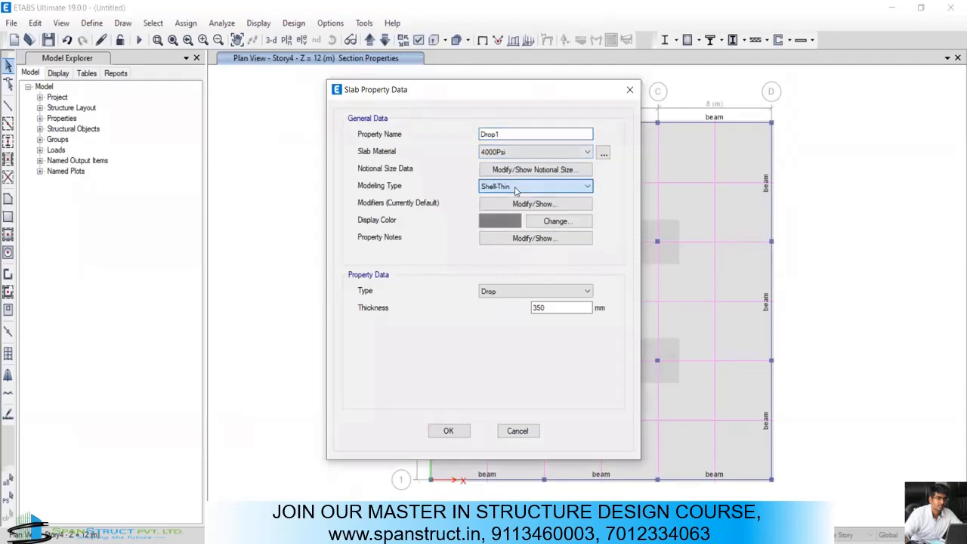
click(504, 189)
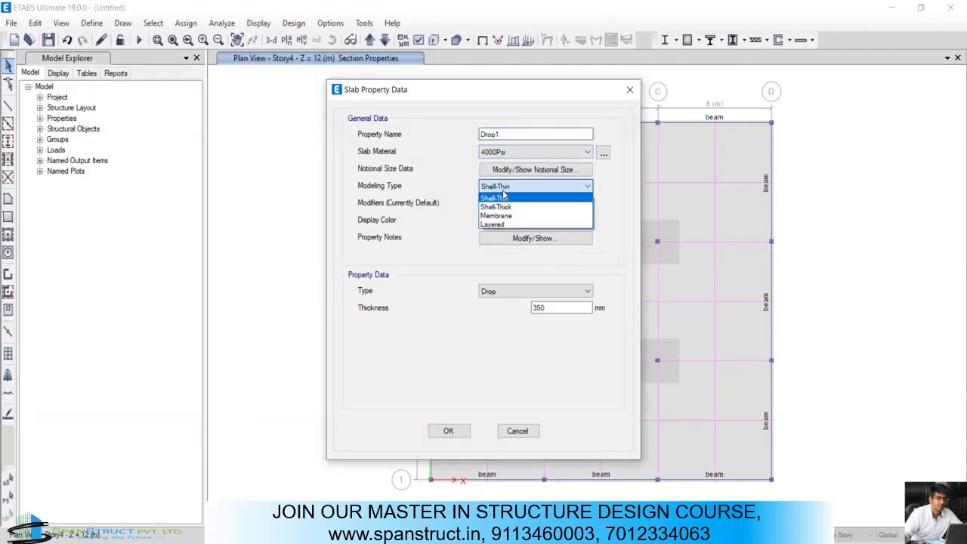
click(504, 195)
click(503, 190)
click(503, 194)
click(503, 191)
click(503, 194)
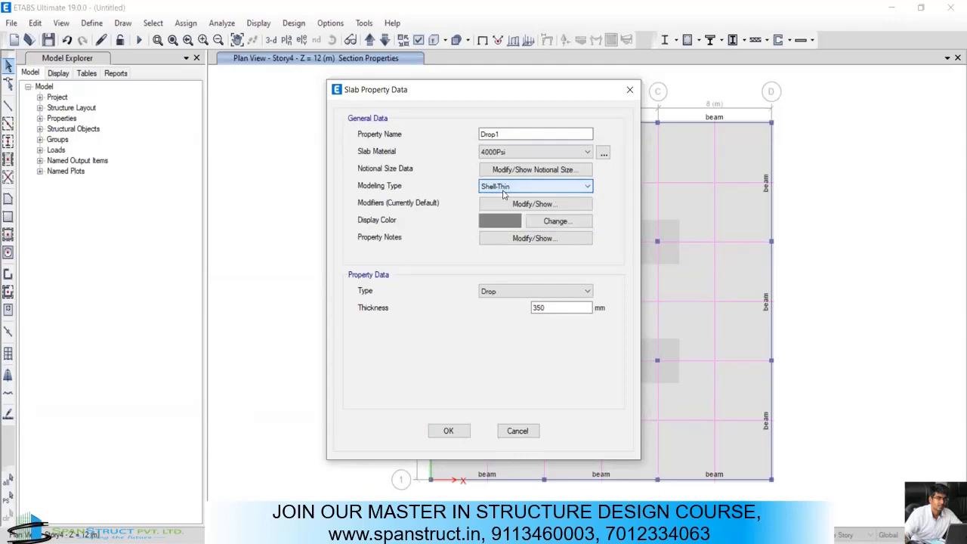
click(504, 191)
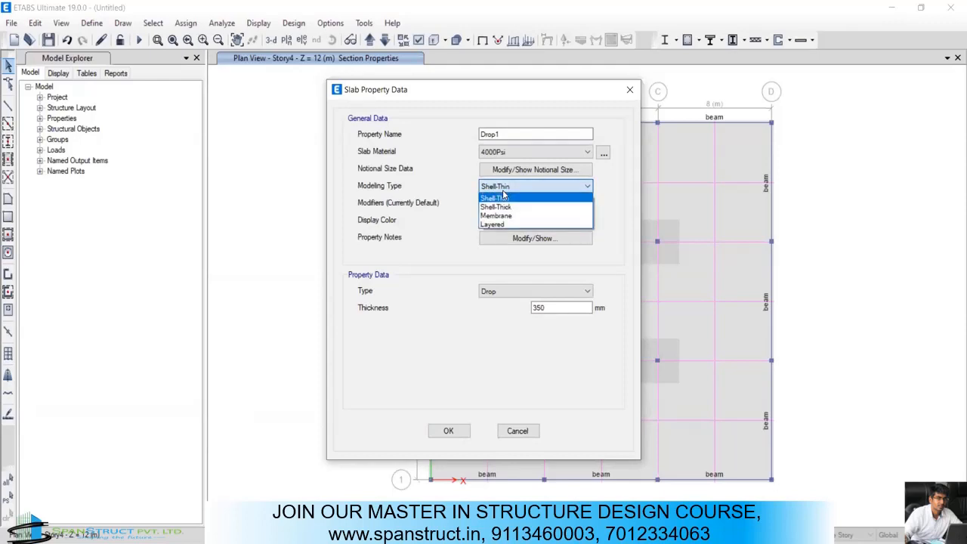
click(504, 195)
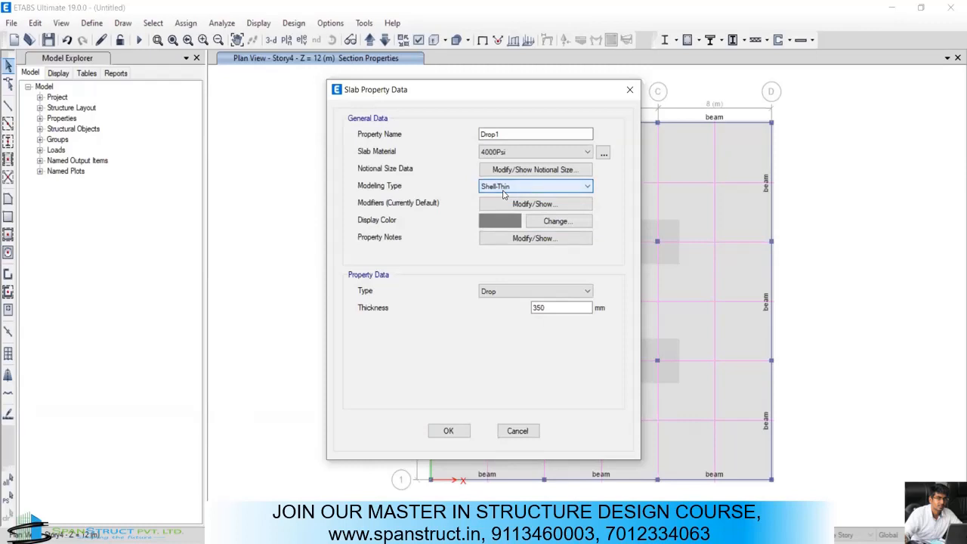
click(503, 191)
click(502, 191)
click(504, 194)
click(504, 193)
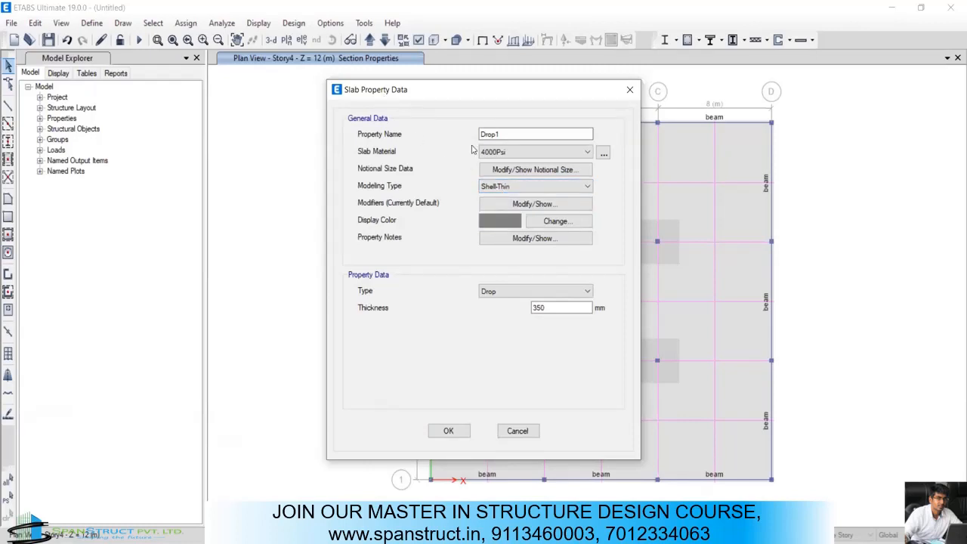
Step: Set the Drop1 slab section's modeling type to Shell-Thick and rename it as column drop
click(514, 187)
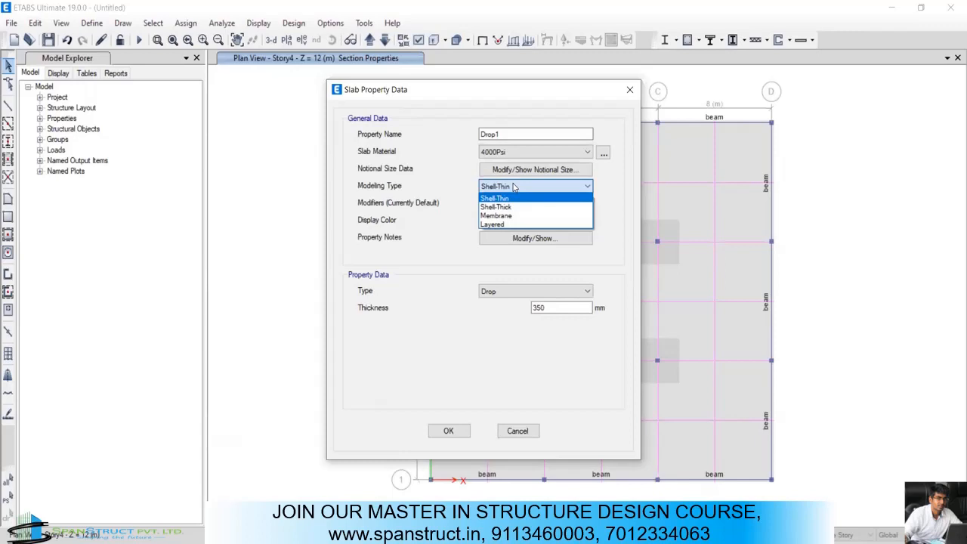
click(521, 208)
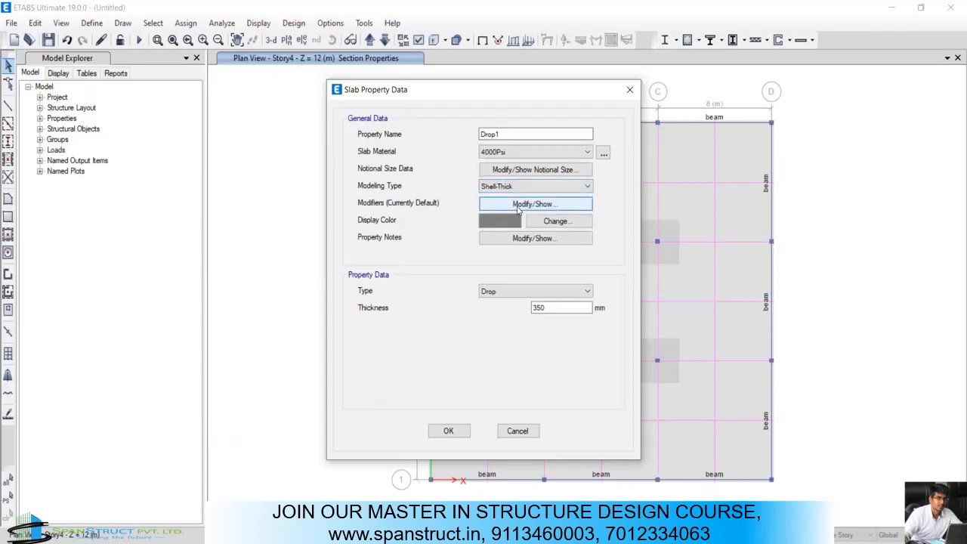
double_click(511, 134)
key(BackSpace)
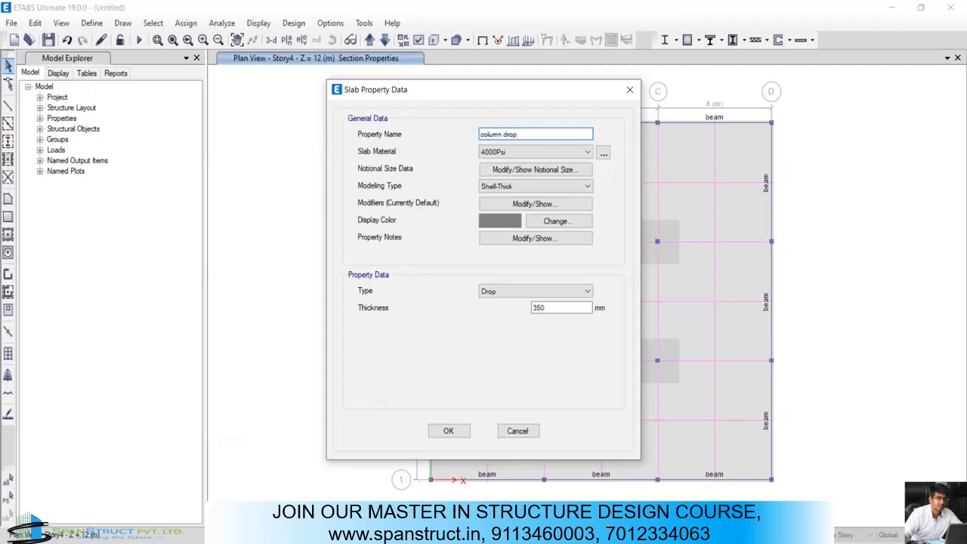
Step: Set the column drop section's thickness to 450 mm and its slab material to M20, and accept the slab properties
click(560, 307)
double_click(535, 309)
text(4)
click(496, 151)
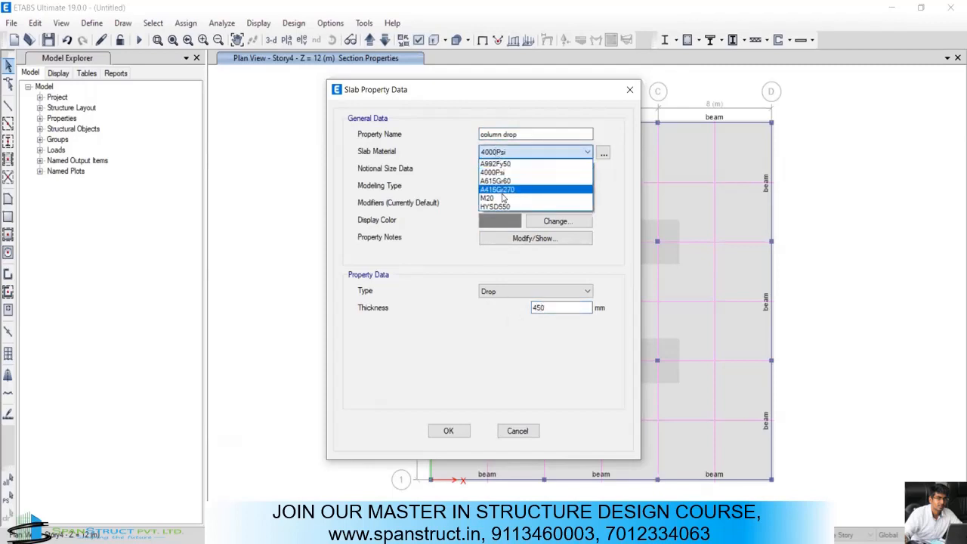
click(505, 195)
drag(560, 307, 532, 320)
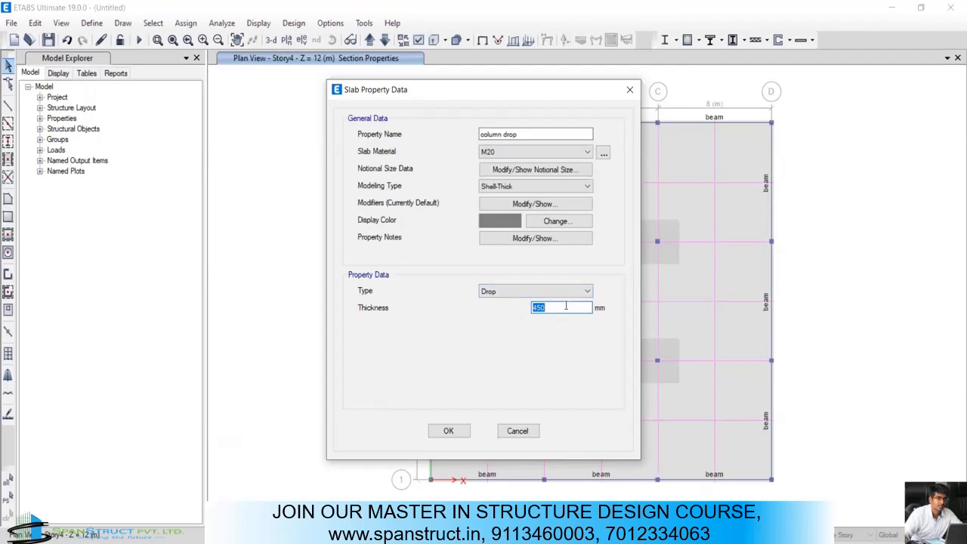
click(440, 431)
click(552, 318)
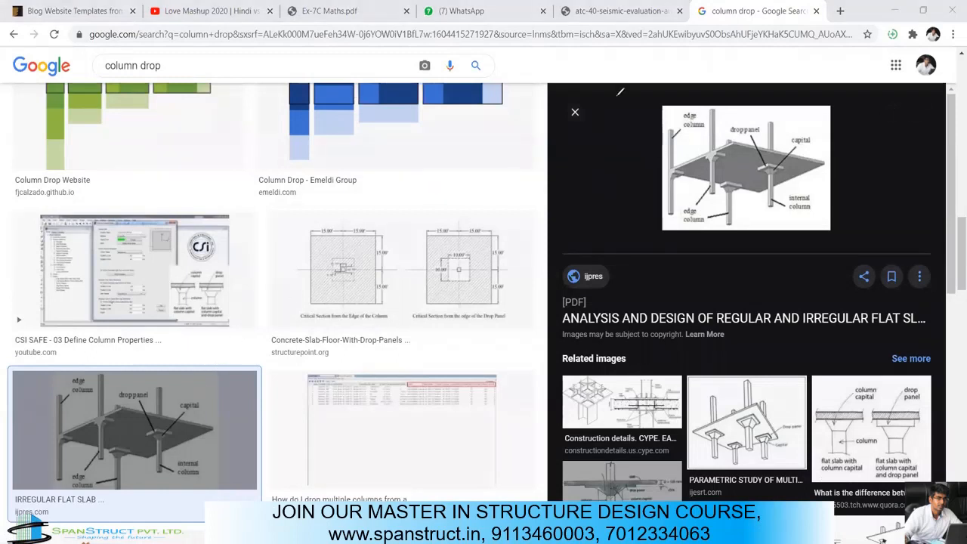
Step: In Chrome, examine the column drop image results and open the Quora image on the purpose of providing column drops
mouse_move(783, 162)
mouse_down()
mouse_move(748, 166)
mouse_move(759, 168)
mouse_up()
key(ctrl+z)
scroll(446, 181, up, 4)
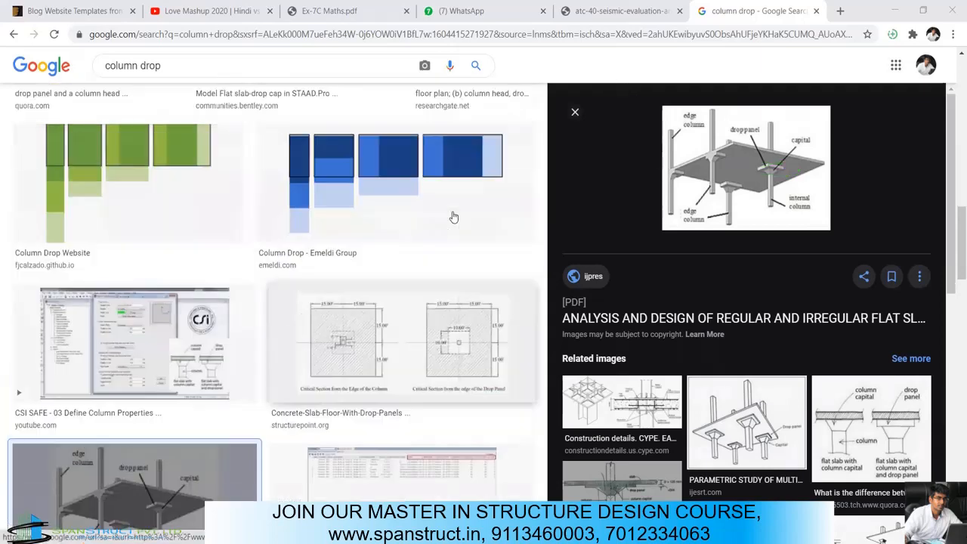
scroll(453, 218, up, 3)
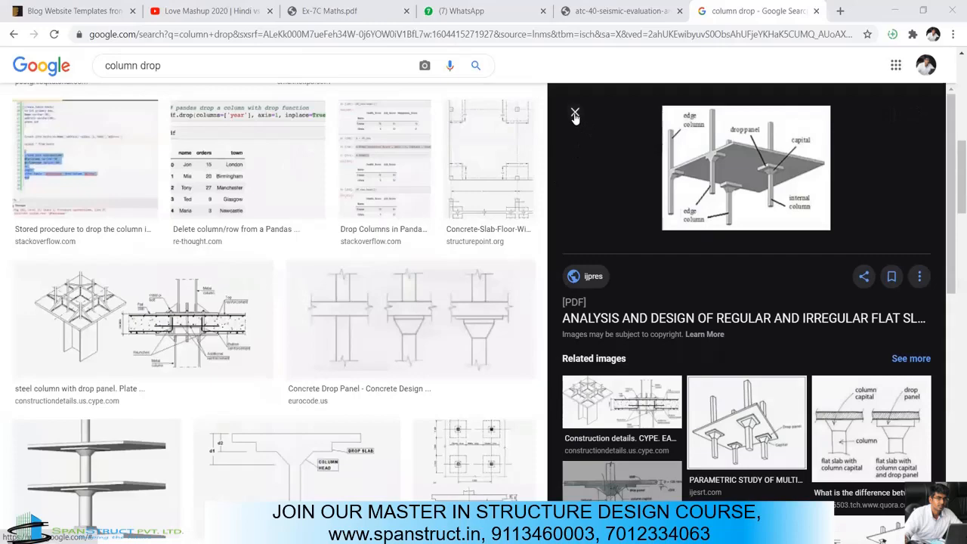
click(574, 113)
scroll(527, 222, up, 4)
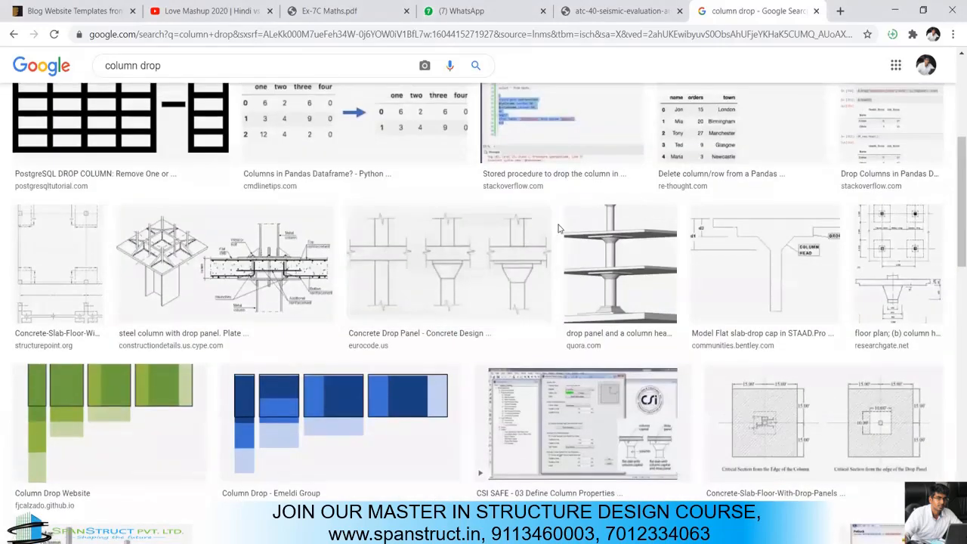
scroll(560, 230, up, 3)
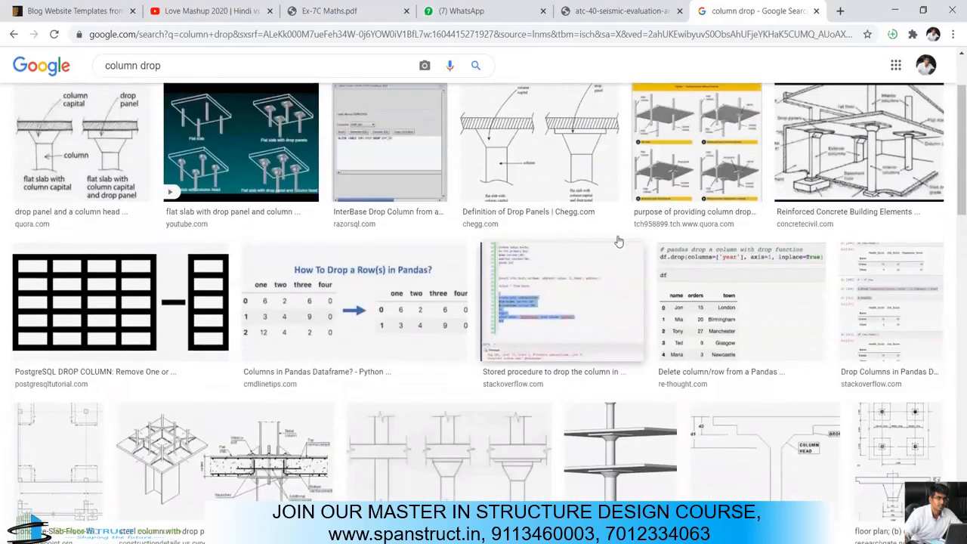
scroll(626, 242, up, 2)
click(648, 242)
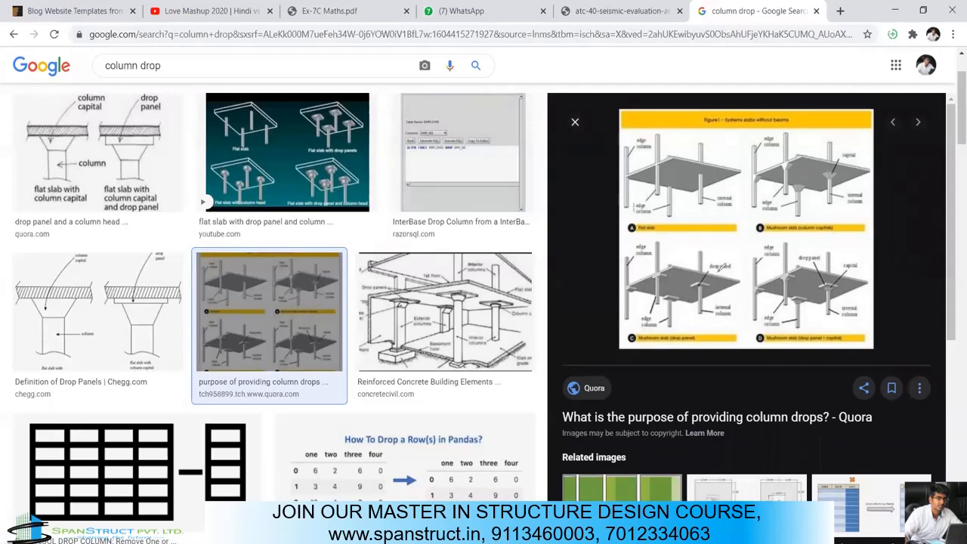
Step: Circle the drop panel in the mushroom slab diagram and switch to ETABS to view the building in 3D
drag(718, 274, 699, 284)
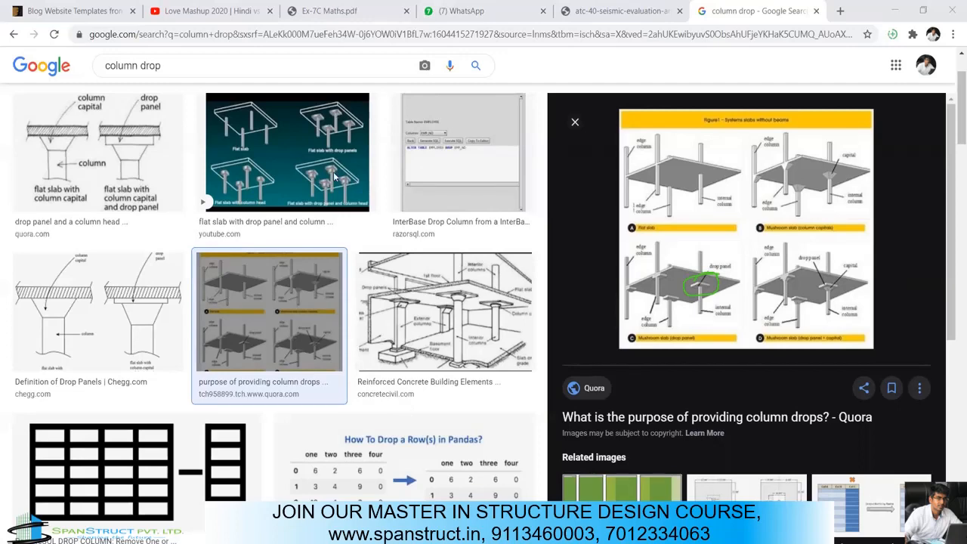
key(alt+Tab)
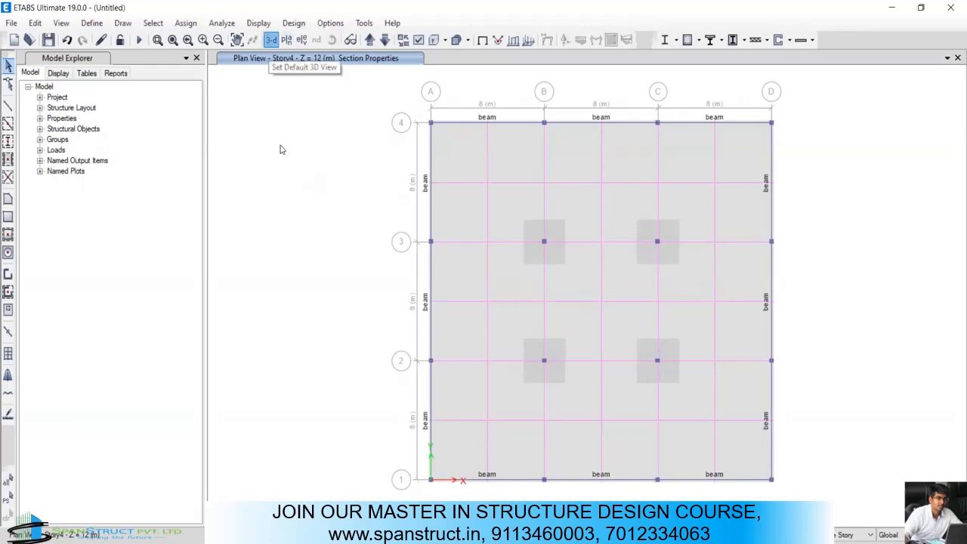
click(271, 39)
shift+middle_drag(460, 257, 506, 290)
mouse_move(482, 258)
shift+middle_down()
mouse_move(482, 275)
mouse_move(476, 268)
shift+middle_up()
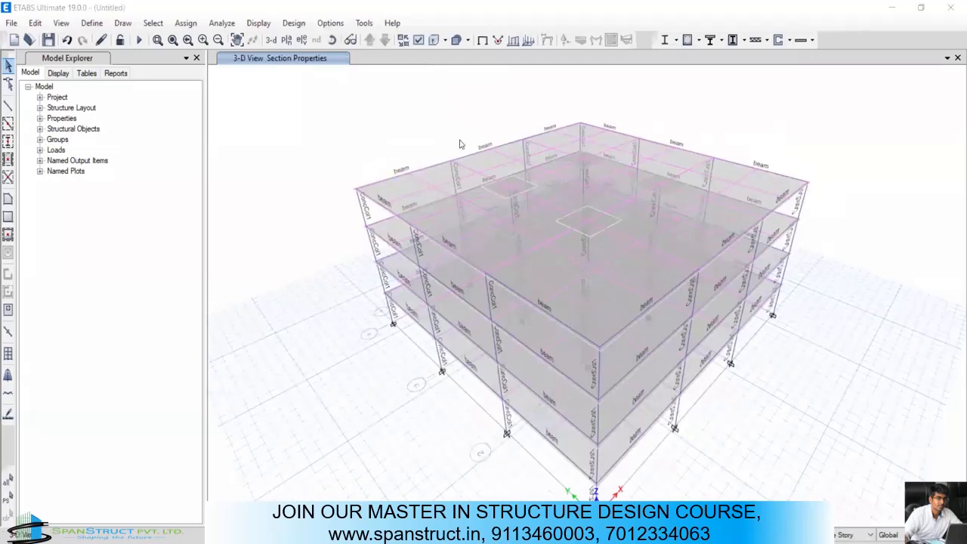
Step: Check the section property assigned to a column drop panel on the Story4 plan, and return to the column drop images in Chrome
click(287, 42)
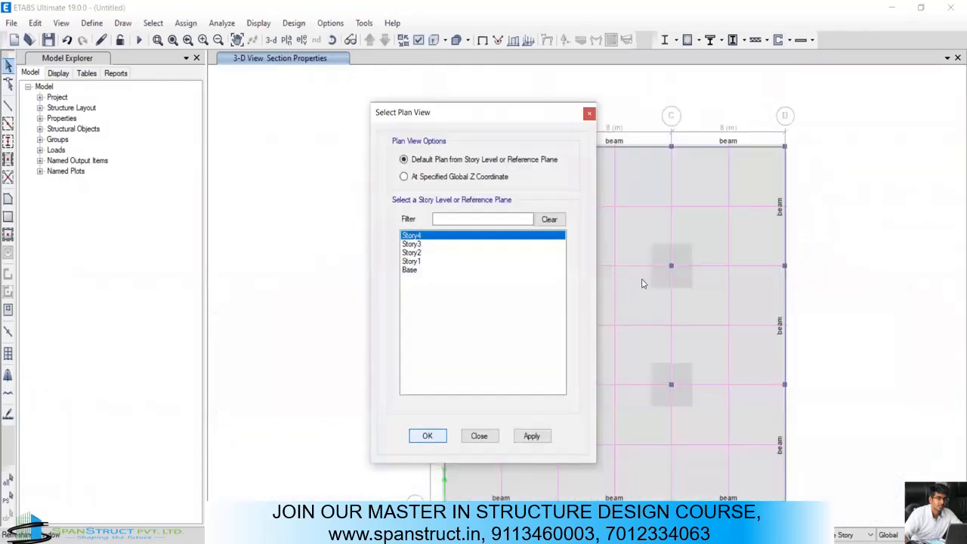
scroll(647, 229, up, 5)
right_click(648, 232)
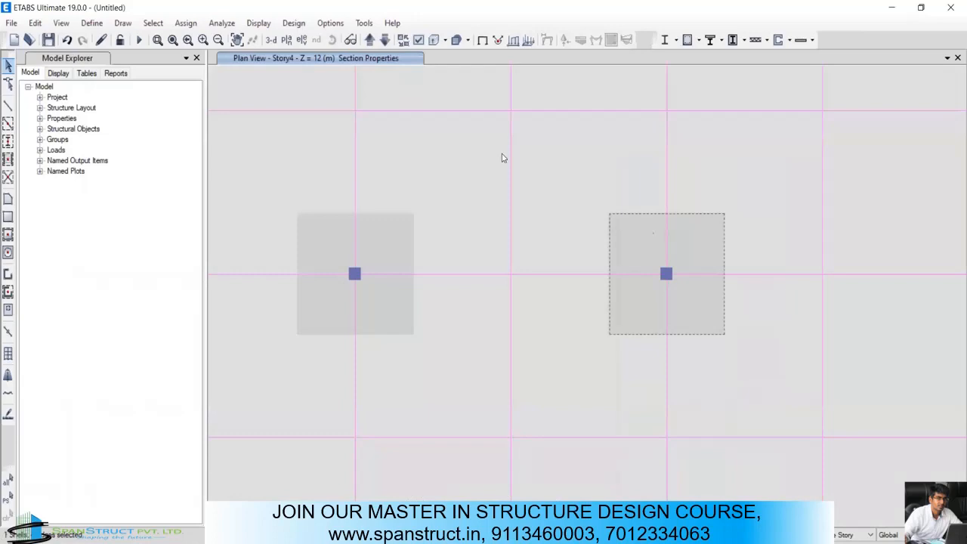
click(520, 194)
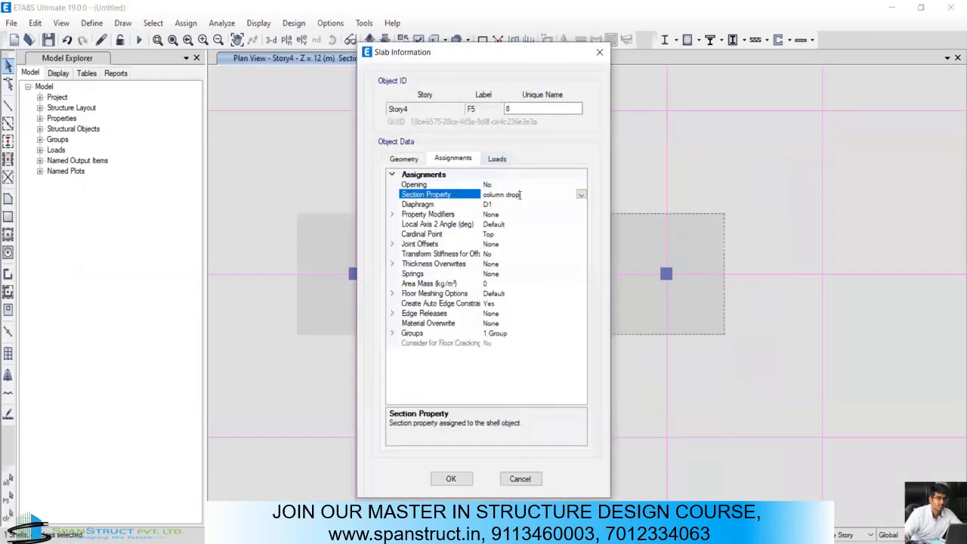
click(599, 53)
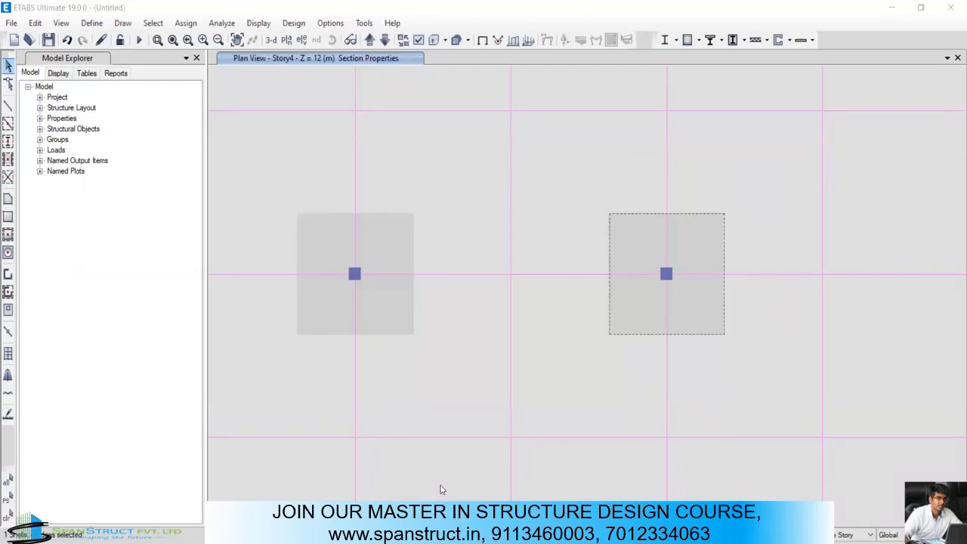
key(alt+Tab)
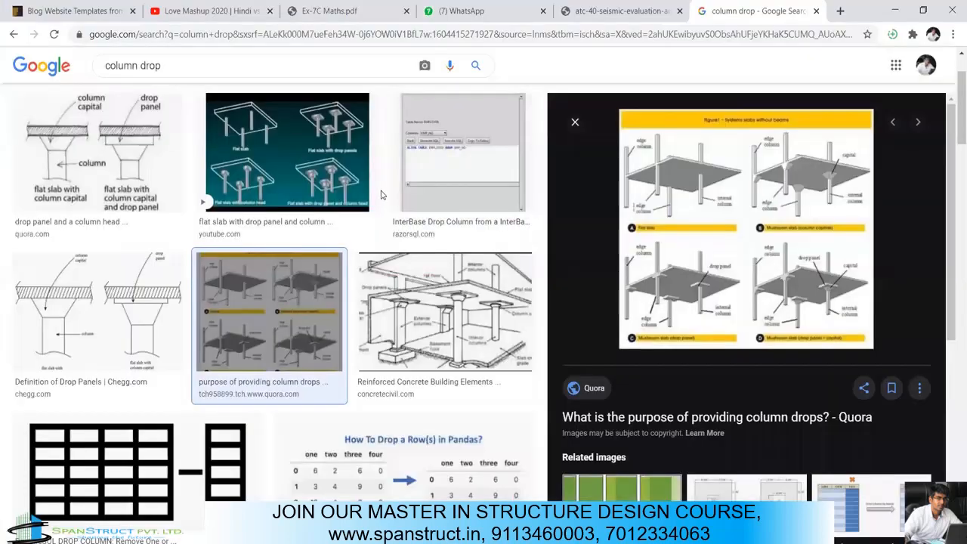
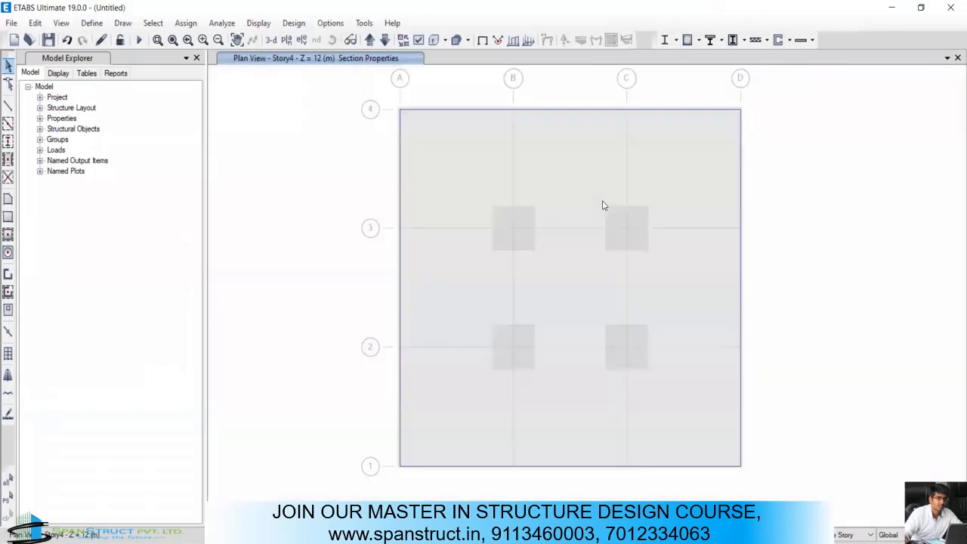
Step: In ETABS, inspect the assignments of the main floor slab on the Story4 plan
click(580, 242)
right_click(581, 242)
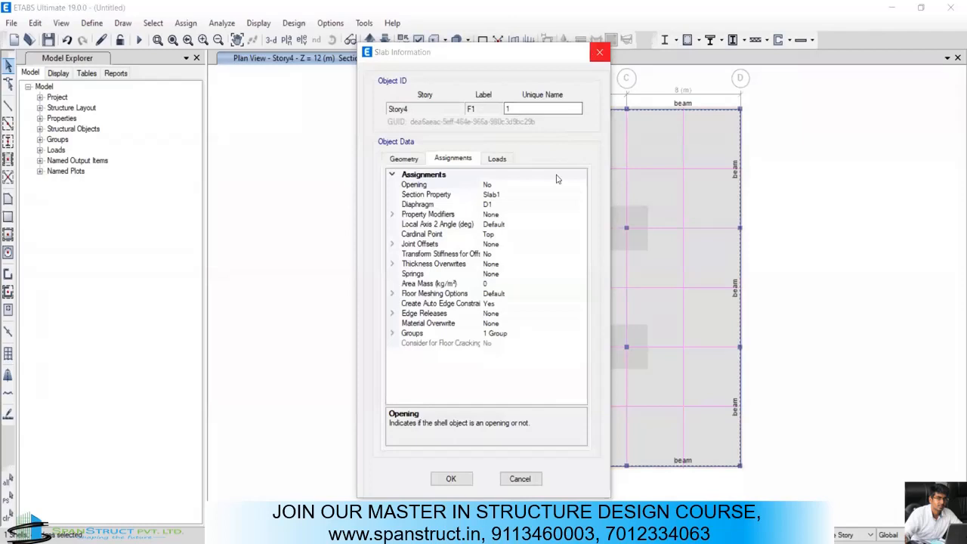
key(Escape)
Step: Set the Slab1 section's slab material to M20 and accept the slab properties
click(91, 23)
mouse_move(127, 61)
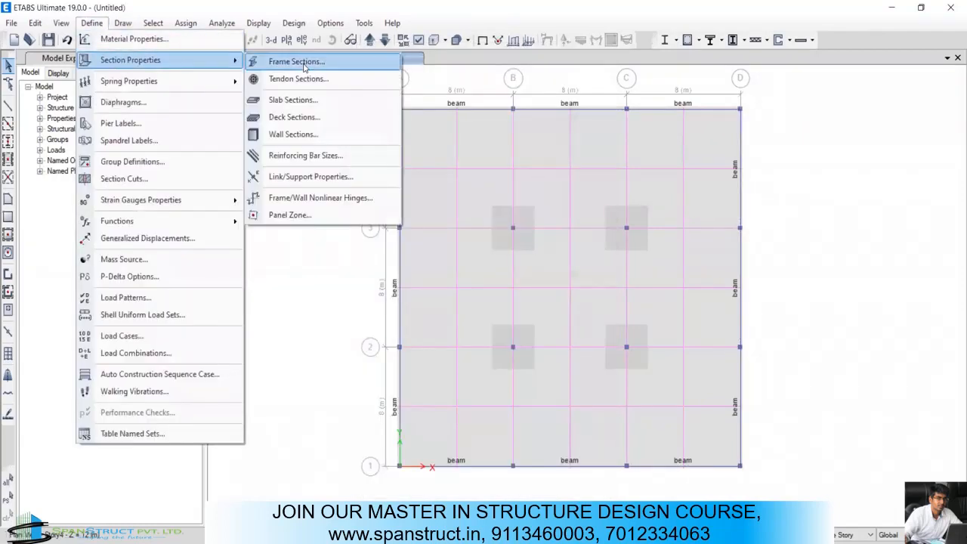
click(285, 100)
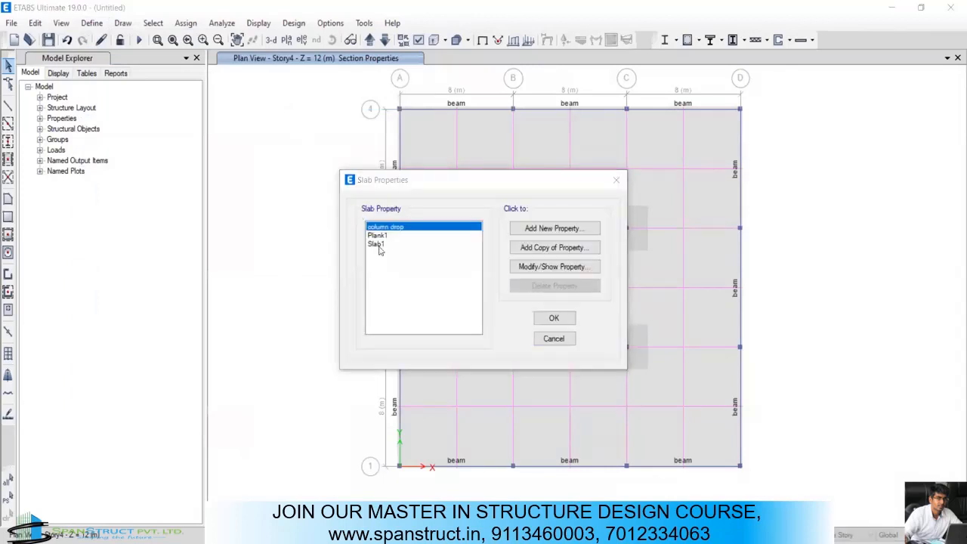
click(376, 243)
click(554, 266)
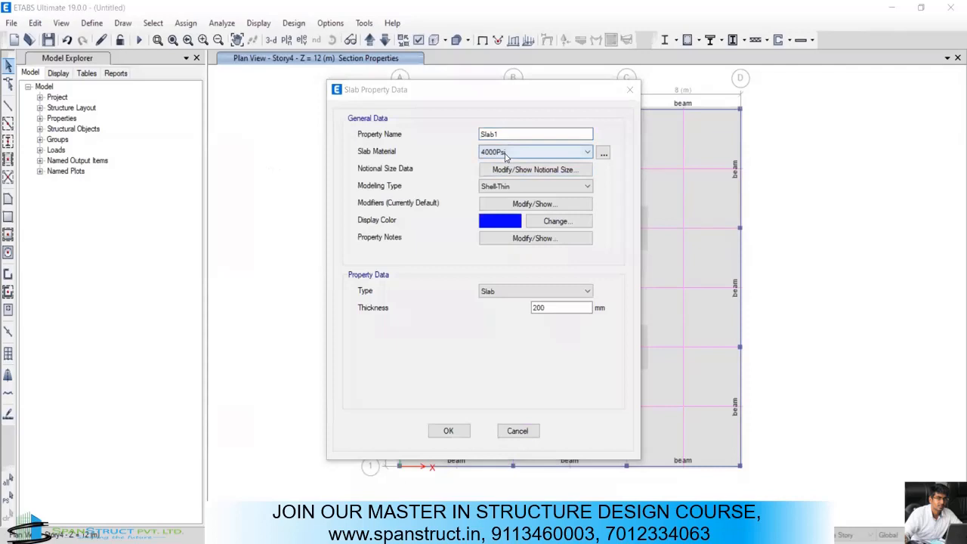
click(506, 155)
click(499, 201)
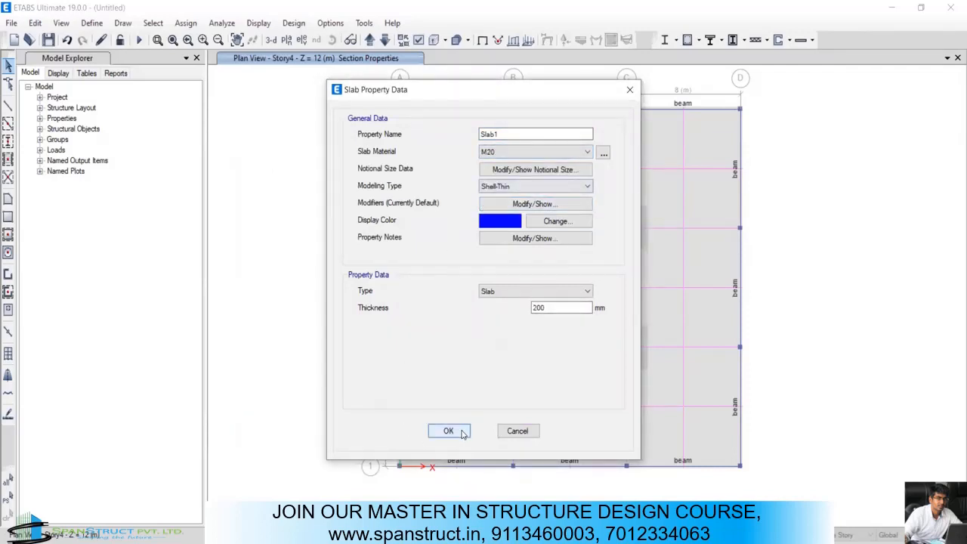
click(449, 431)
click(554, 318)
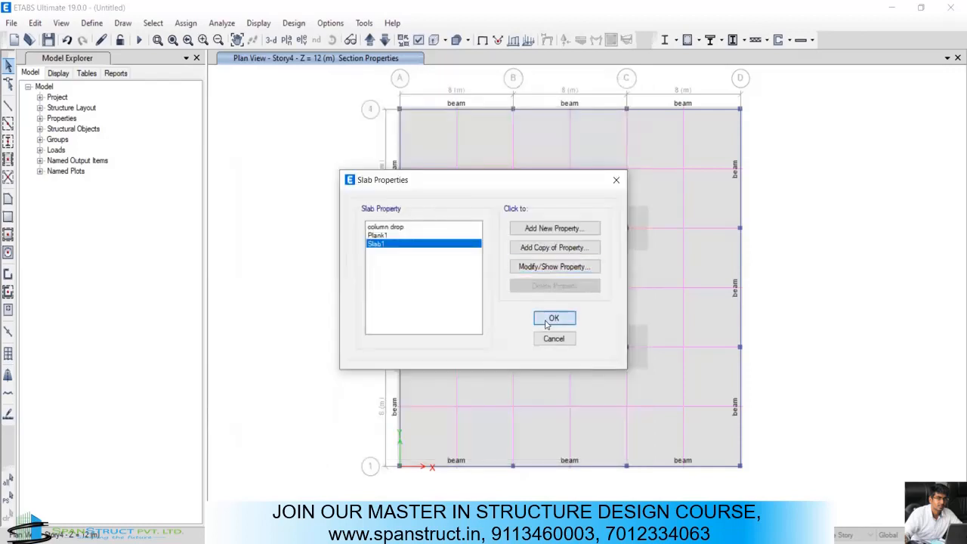
Step: Check the restraints of the base-level joint at grid C-2 in the Base plan view
click(286, 39)
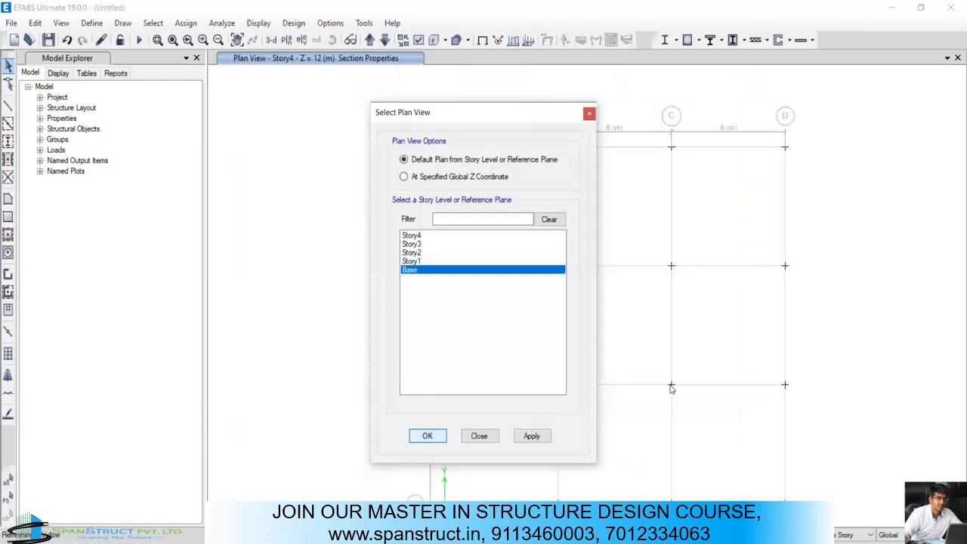
key(Return)
right_click(672, 386)
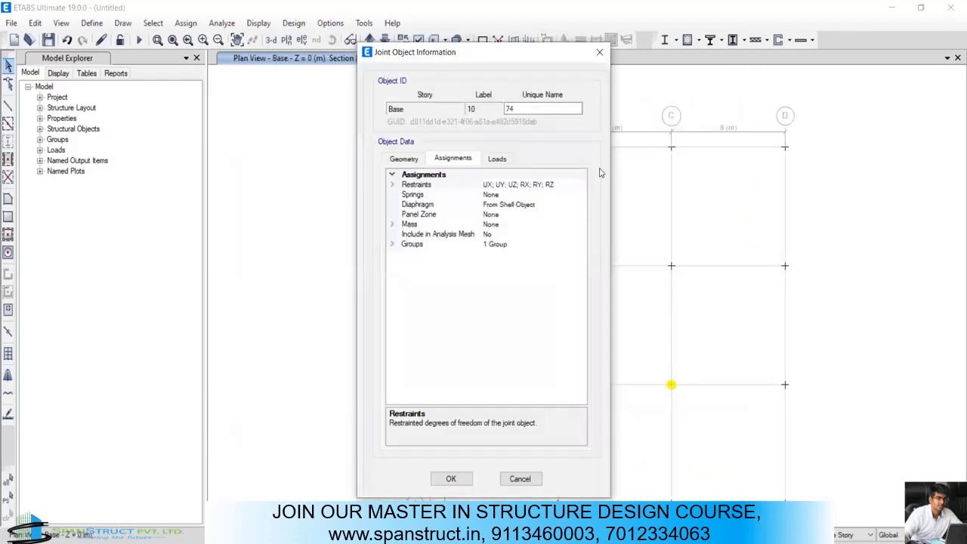
click(599, 50)
Step: Create a new shell uniform load set named general load
click(91, 23)
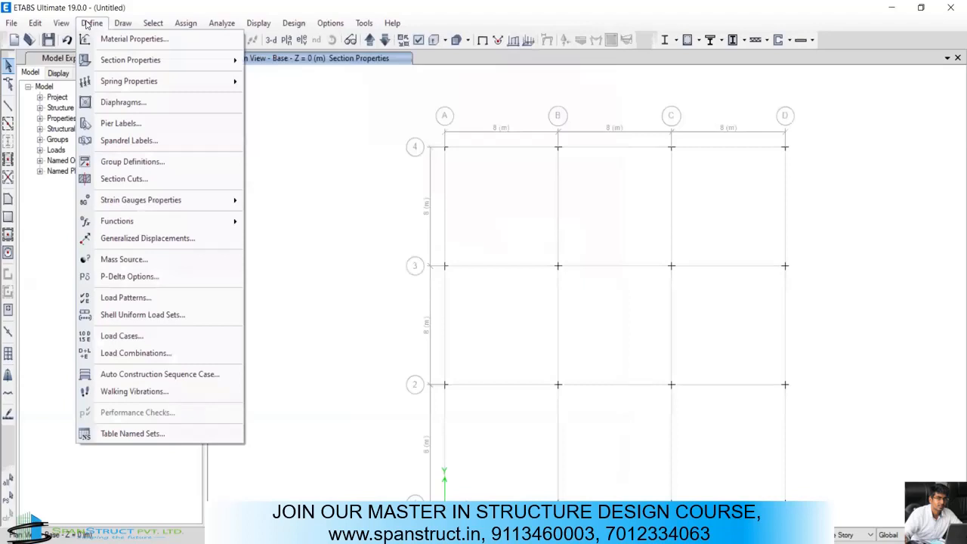
click(142, 315)
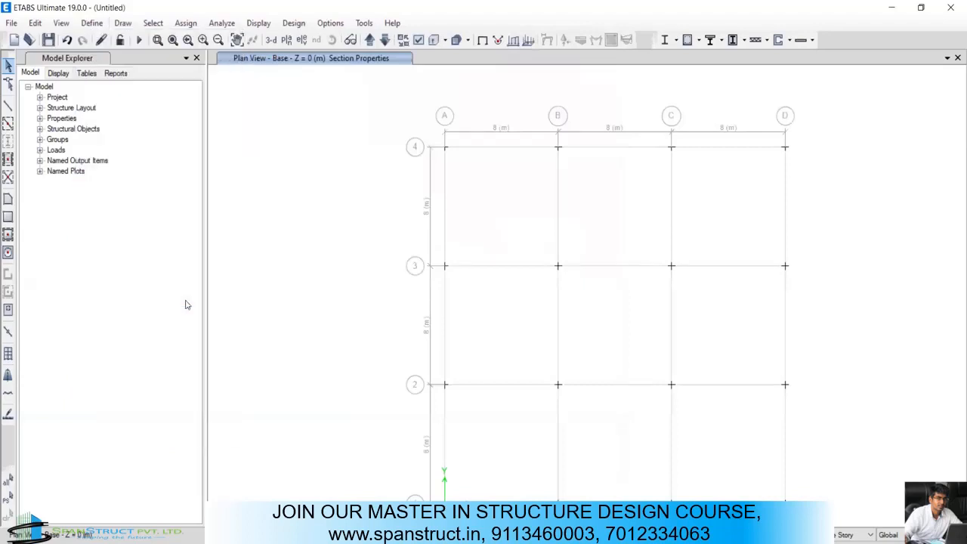
key(Return)
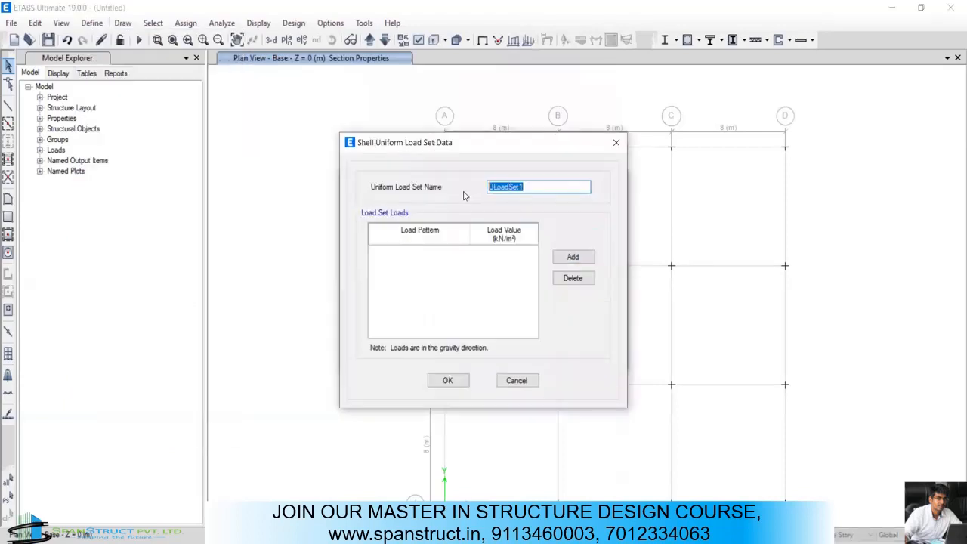
key(BackSpace)
text(f)
text(eneral load)
Step: Add two load rows to the general load set and set the first Dead load to 1.5 kN/m²
click(573, 257)
click(573, 257)
click(502, 251)
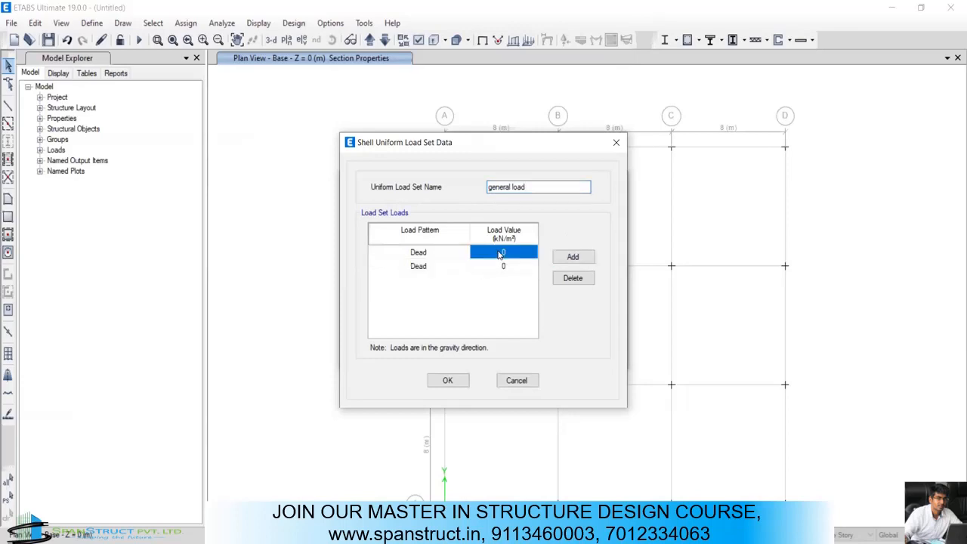
click(500, 252)
text(1.5)
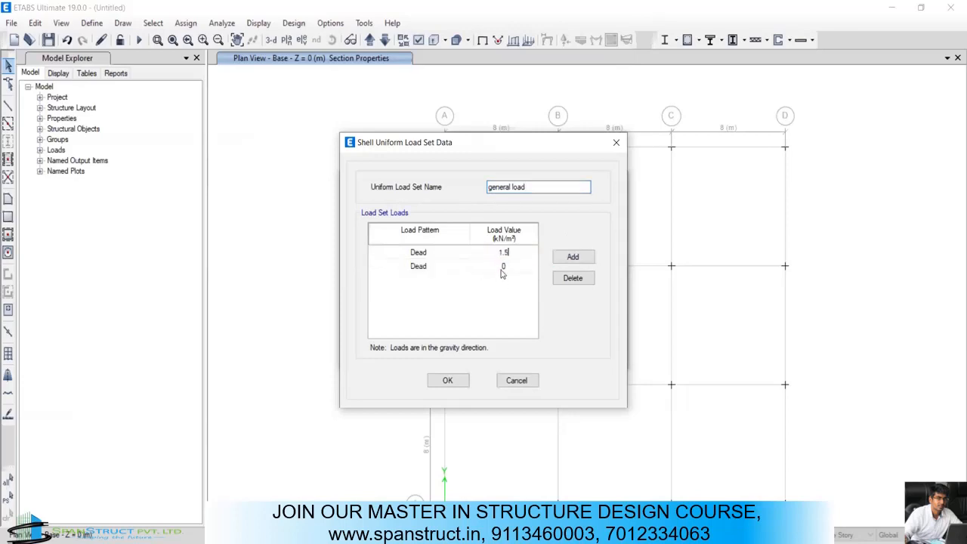
Step: Change the second row's load pattern to Live with a value of 2 kN/m² and accept the load set
click(453, 266)
click(464, 266)
click(427, 287)
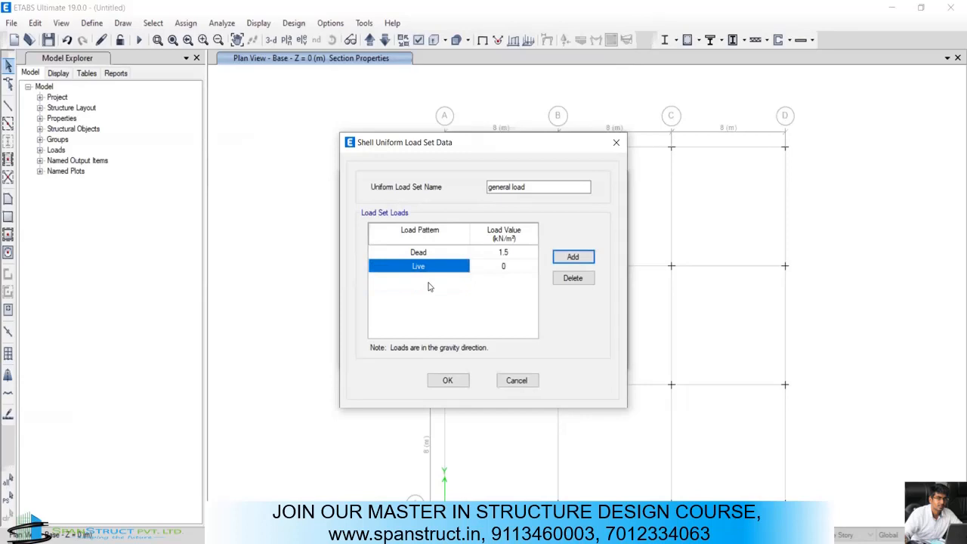
click(491, 267)
click(492, 266)
text(2)
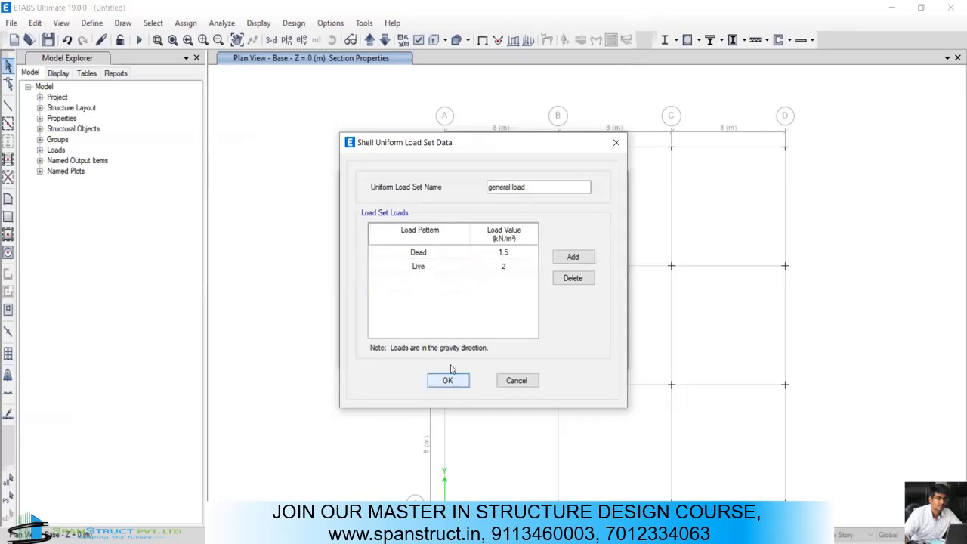
click(444, 384)
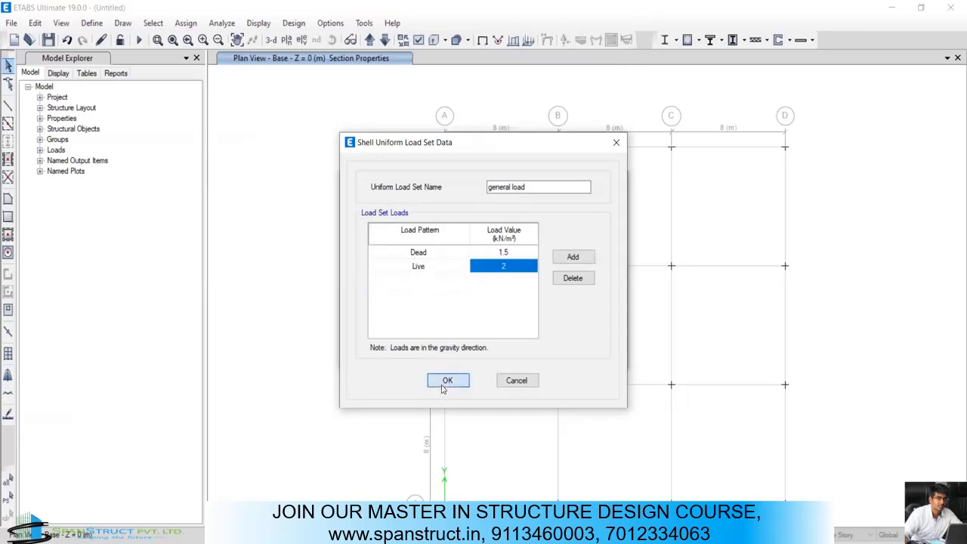
click(572, 321)
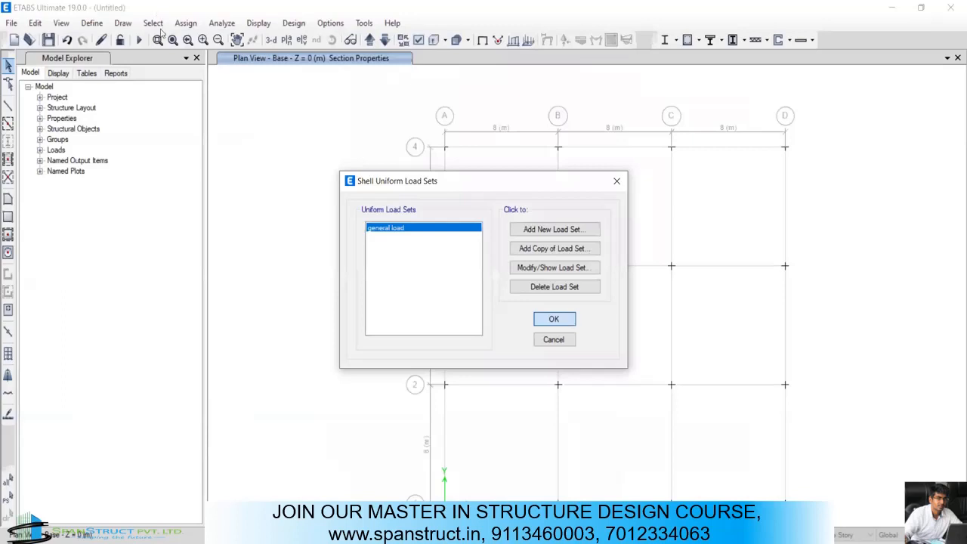
Step: Select all floor objects by object type and view the selection in 3D
click(154, 23)
mouse_move(189, 39)
click(339, 135)
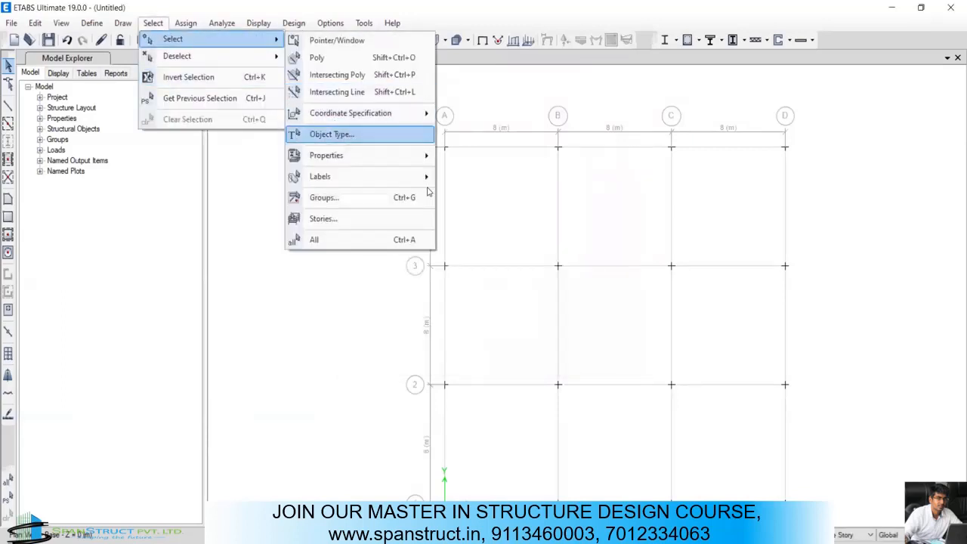
click(427, 229)
click(431, 404)
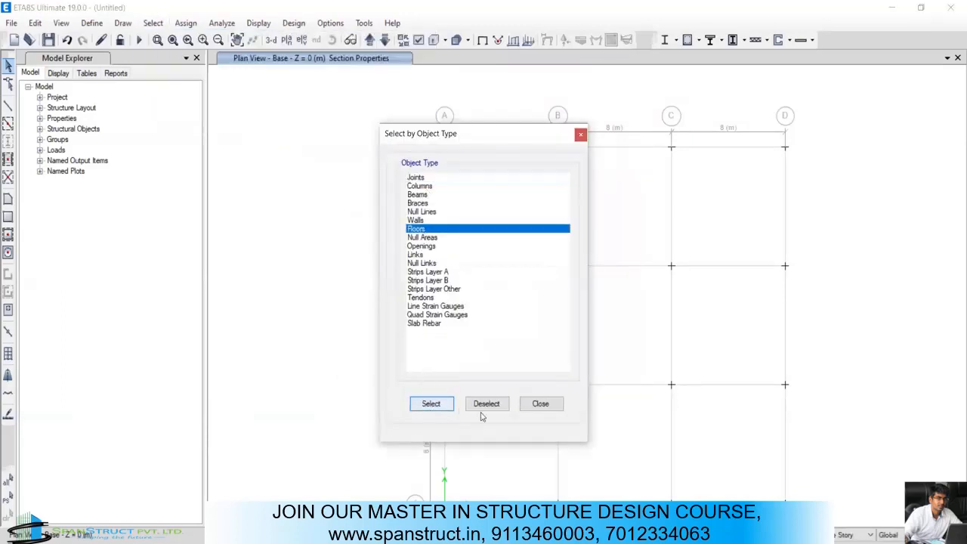
click(535, 409)
click(271, 39)
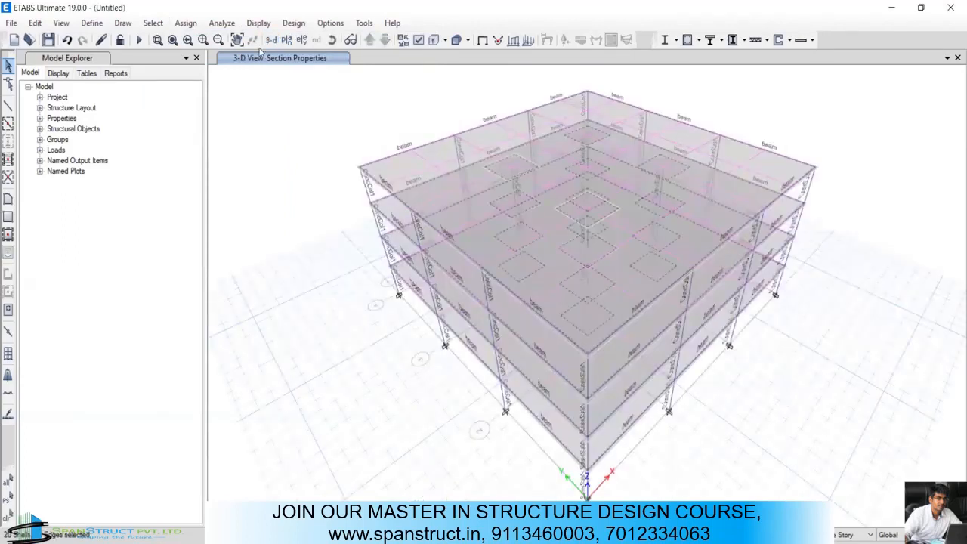
scroll(505, 151, up, 5)
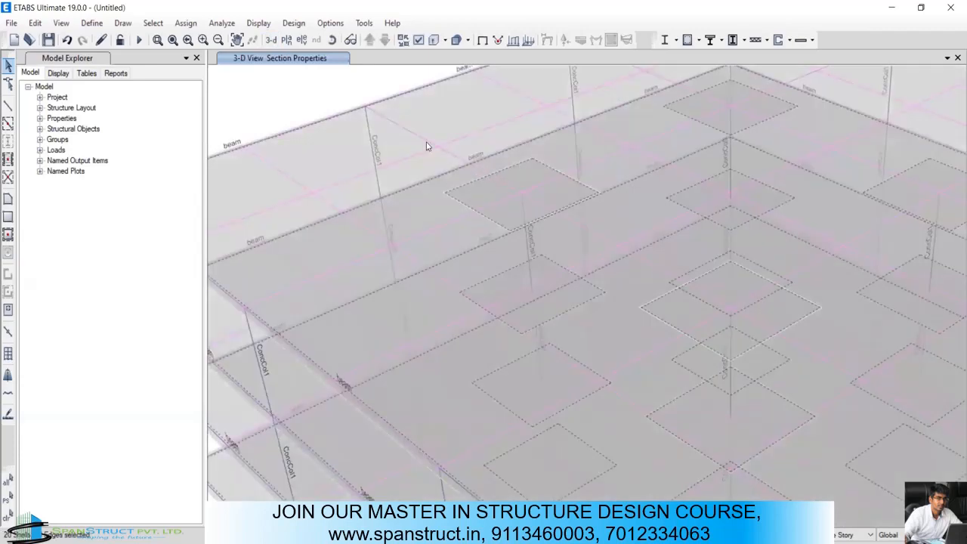
Step: Deselect the slabs that use the column drop section so only the main floor slabs stay selected
click(152, 22)
mouse_move(177, 60)
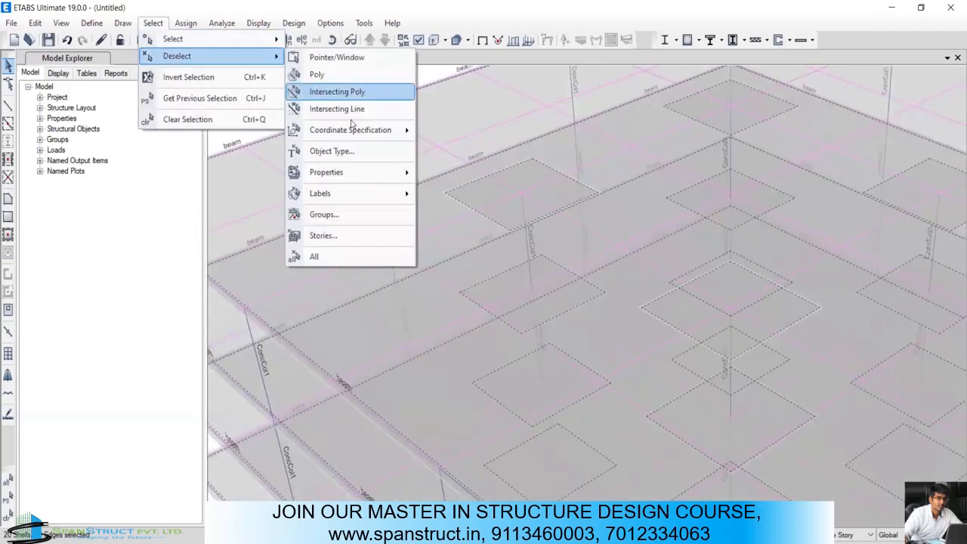
mouse_move(361, 175)
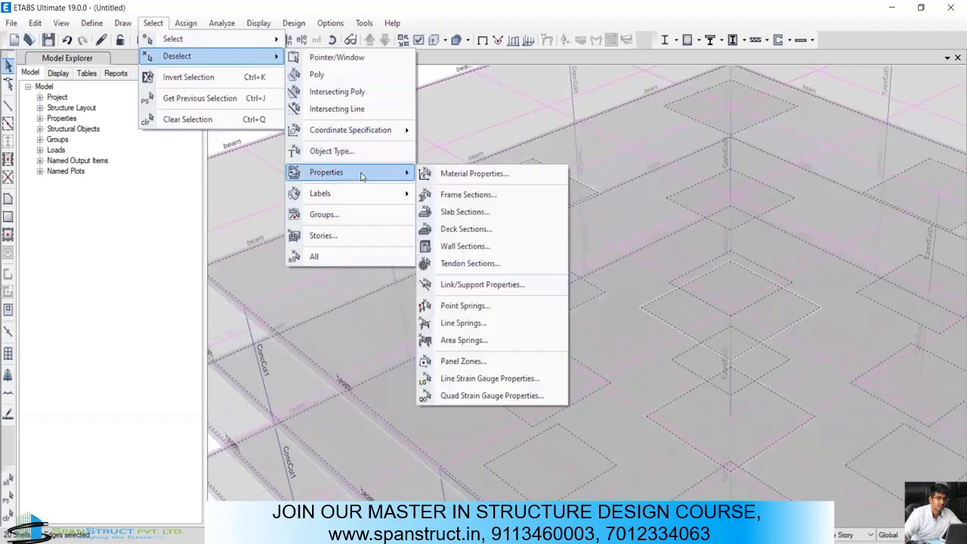
click(466, 212)
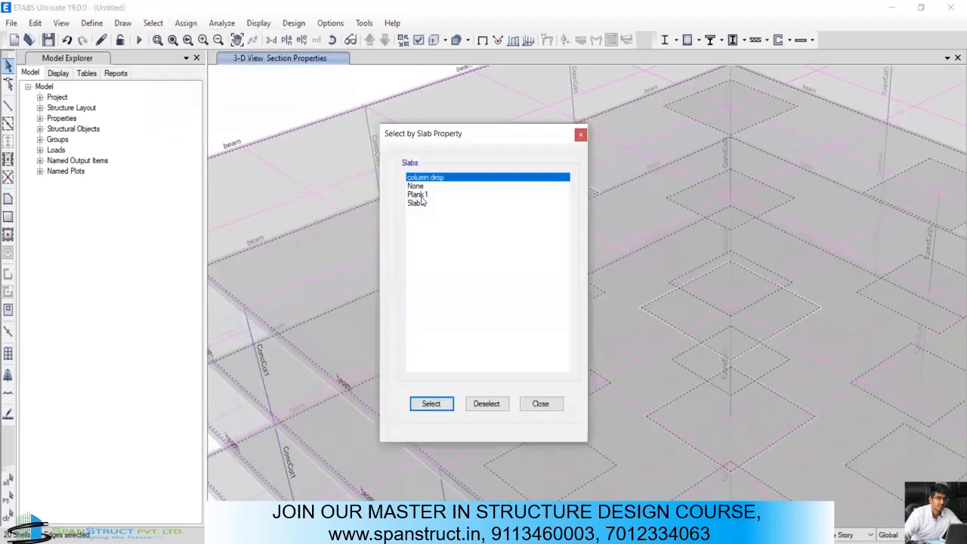
click(487, 404)
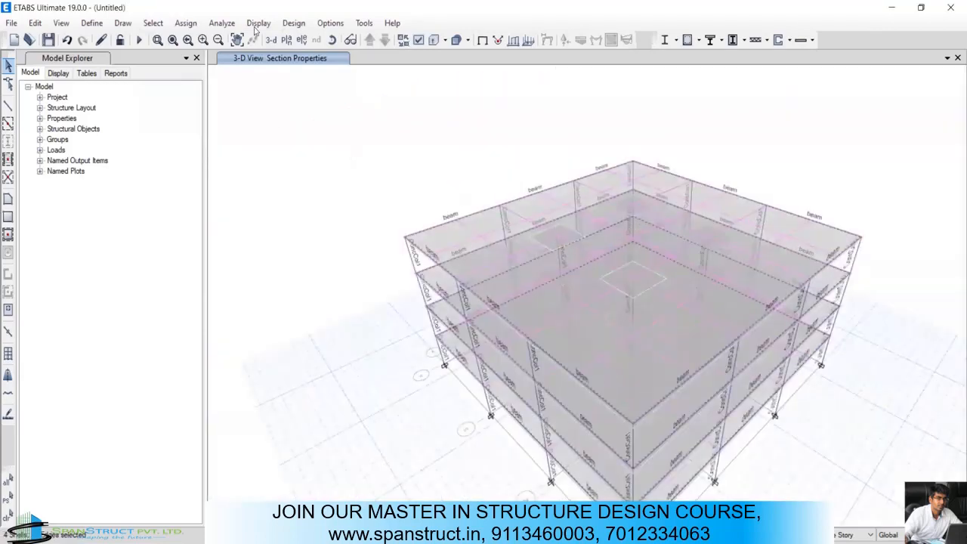
Step: Assign the general load uniform load set to the selected floor slabs
click(187, 23)
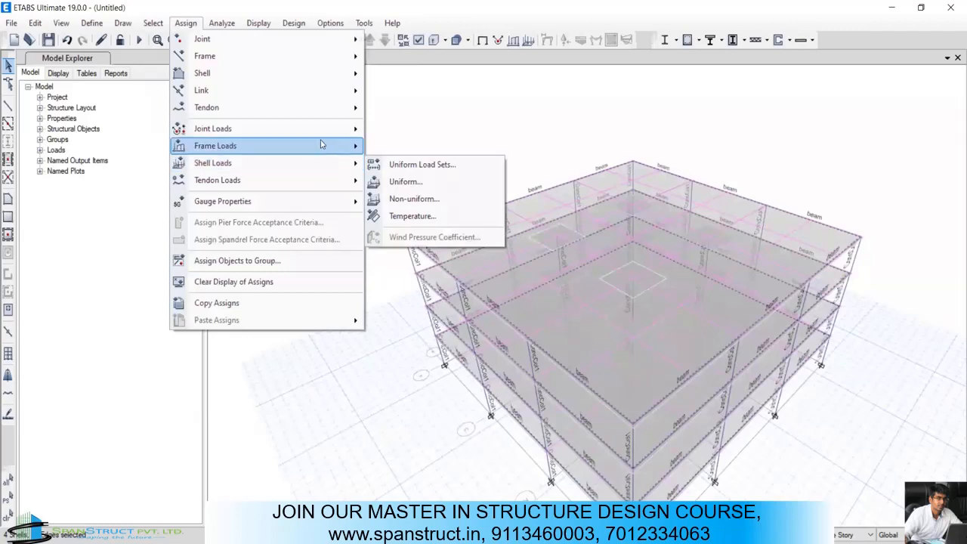
mouse_move(316, 173)
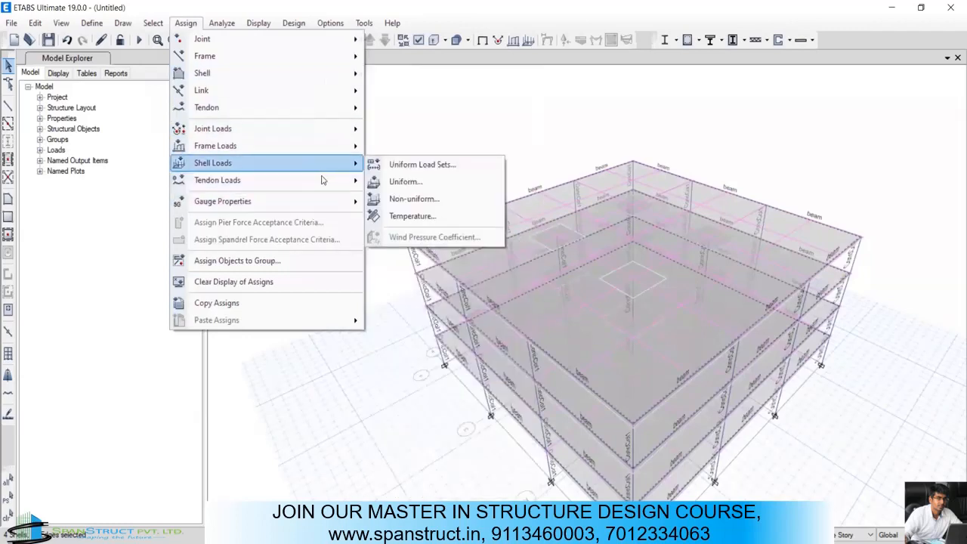
click(420, 165)
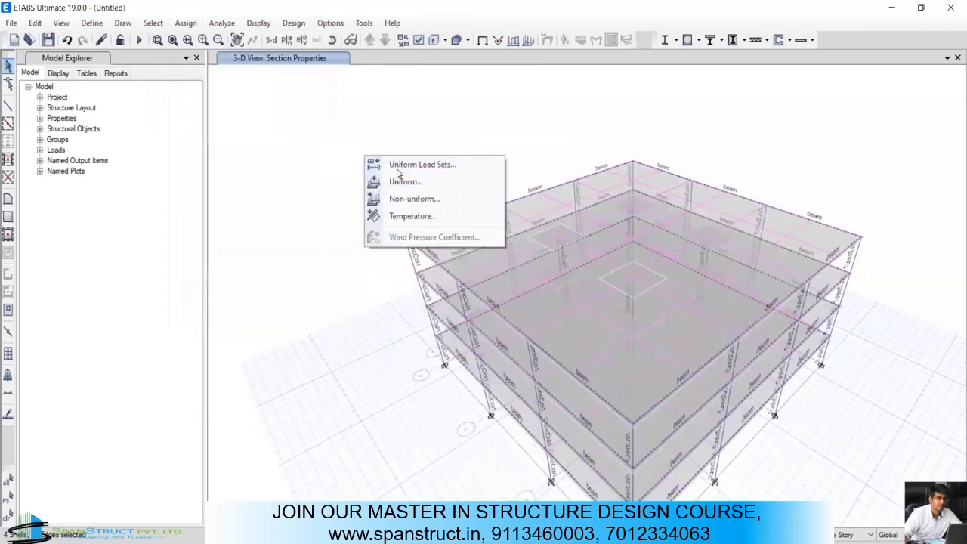
click(418, 185)
click(525, 415)
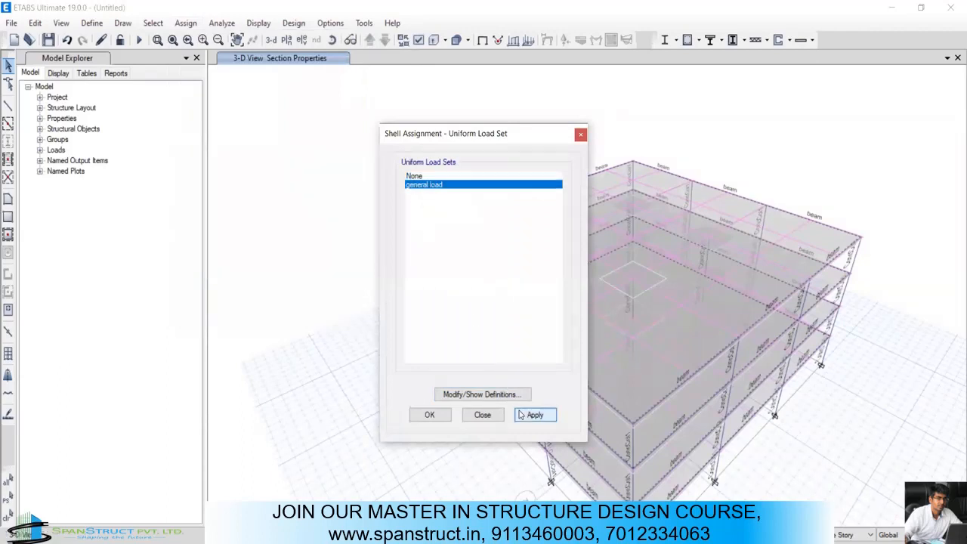
click(499, 414)
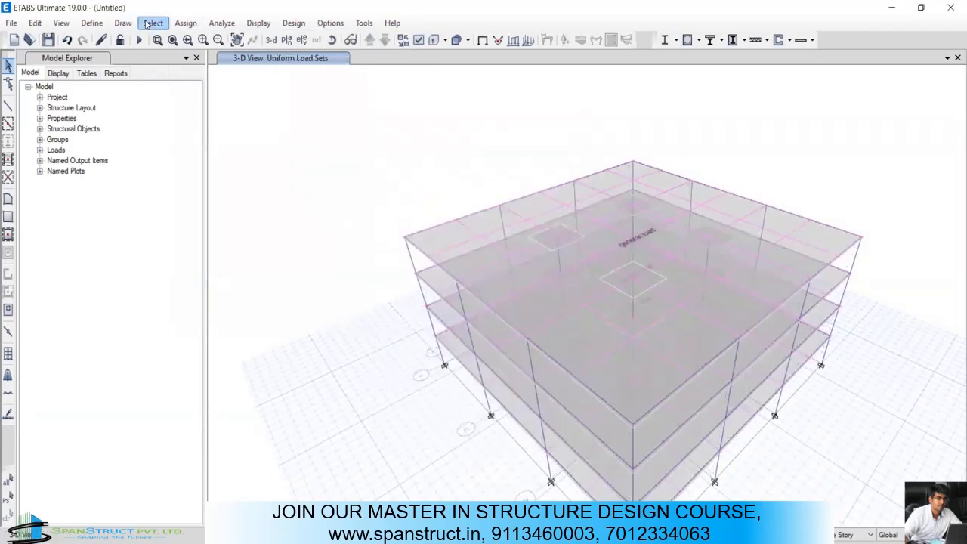
Step: Select all beams in the model by object type
click(148, 24)
mouse_move(174, 40)
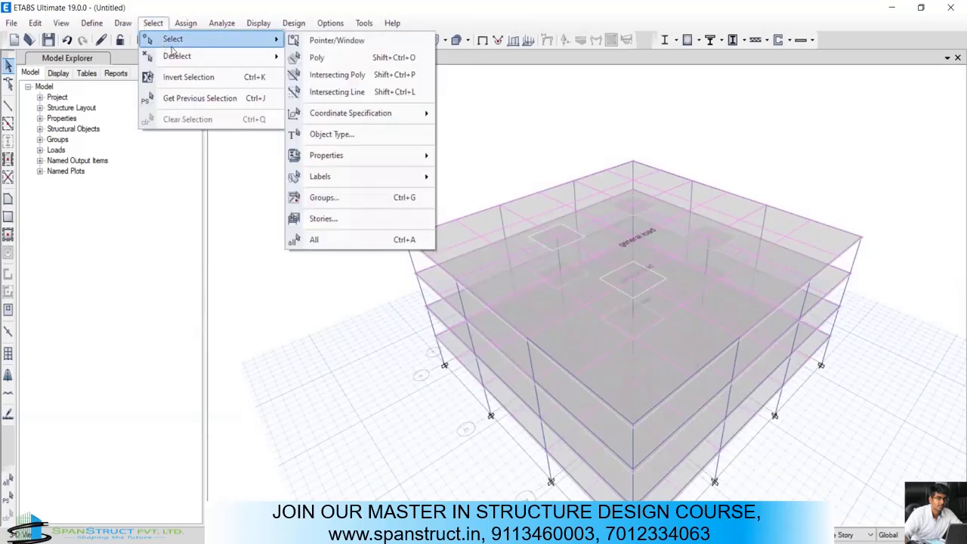
click(331, 135)
click(417, 195)
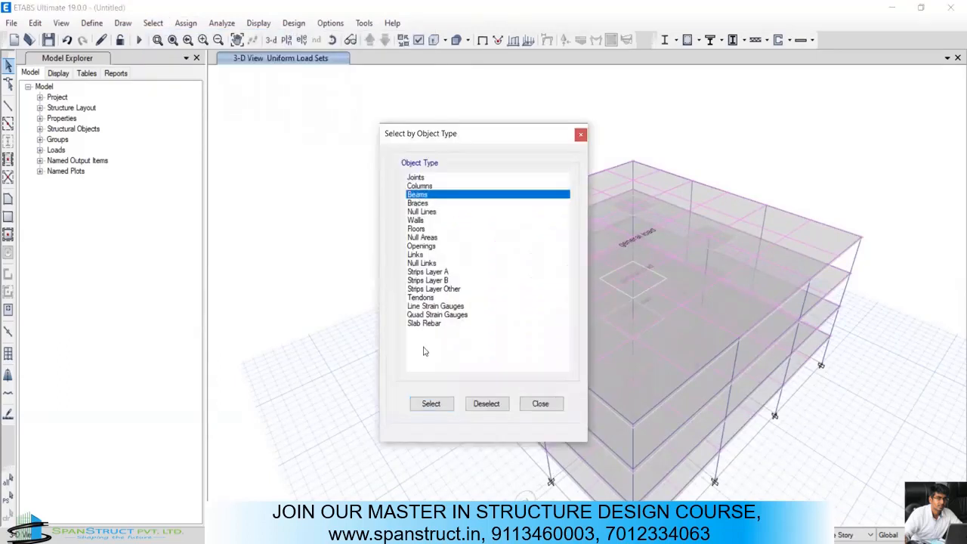
click(427, 406)
click(540, 408)
Step: Assign a uniform Dead load of 10 kN/m in the gravity direction to the selected beams
click(186, 23)
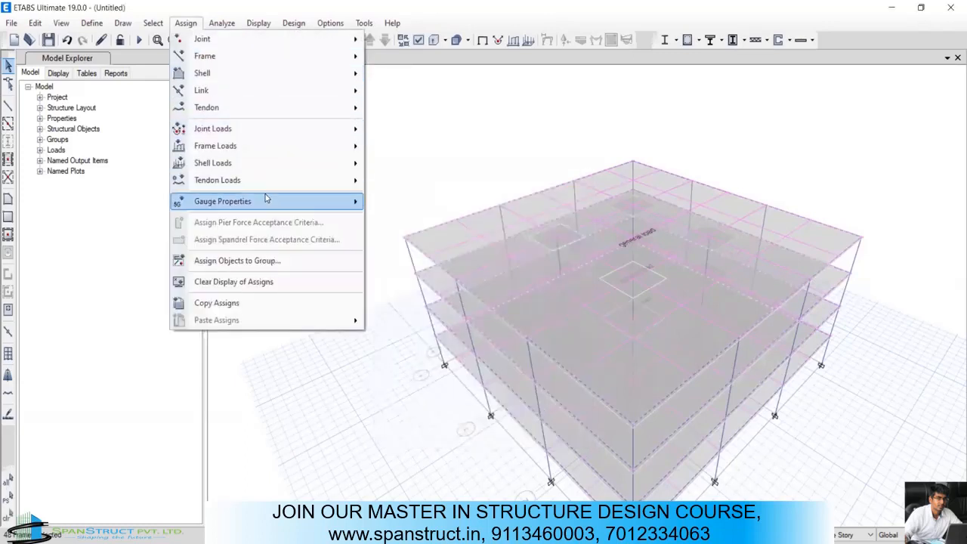
mouse_move(219, 145)
click(391, 165)
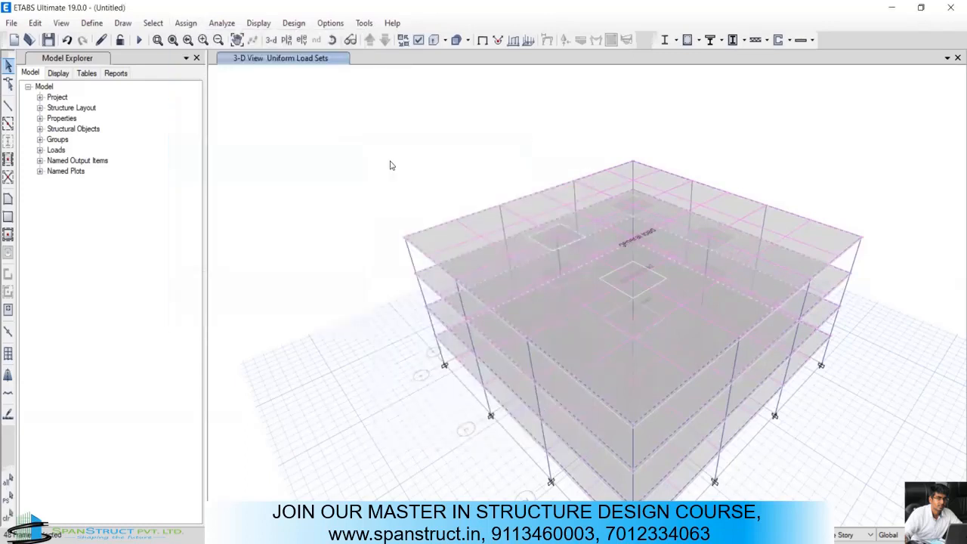
text(10)
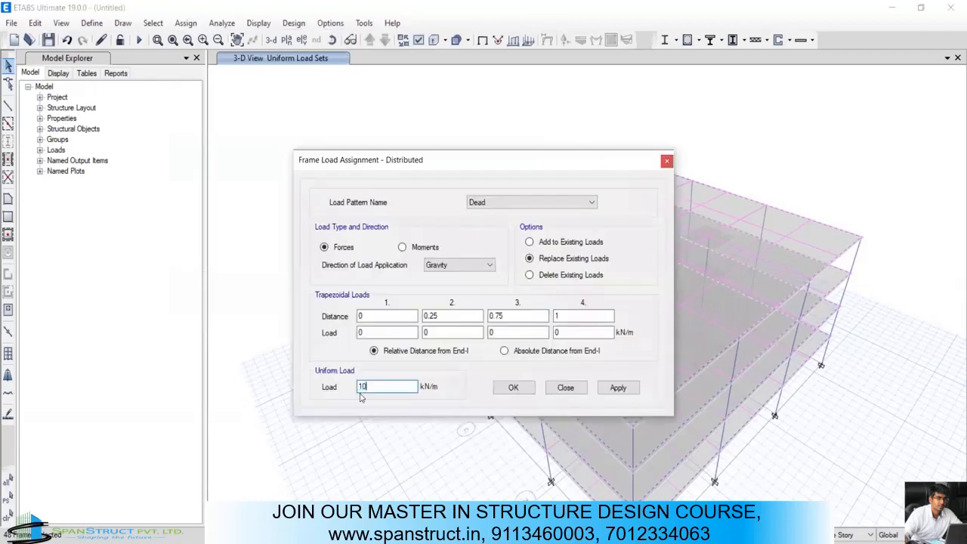
click(617, 387)
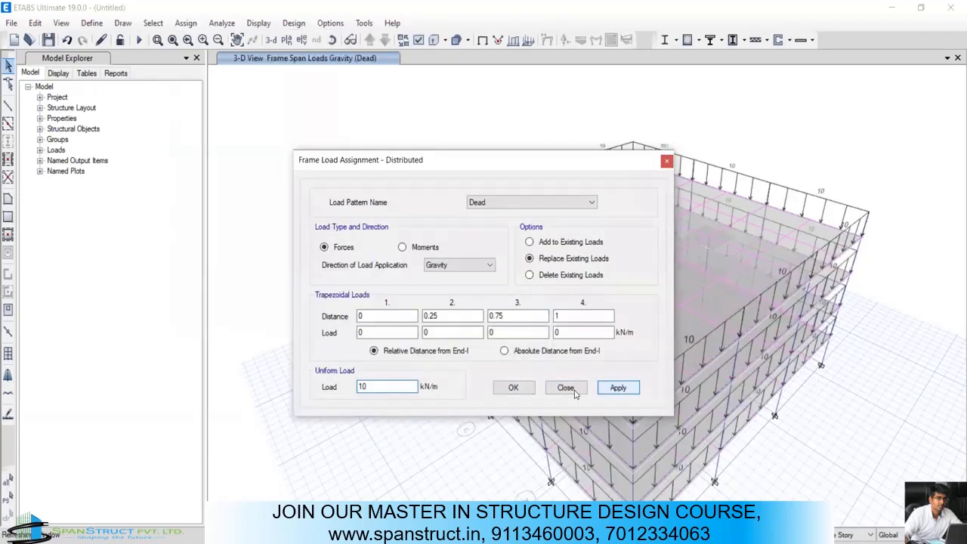
click(566, 388)
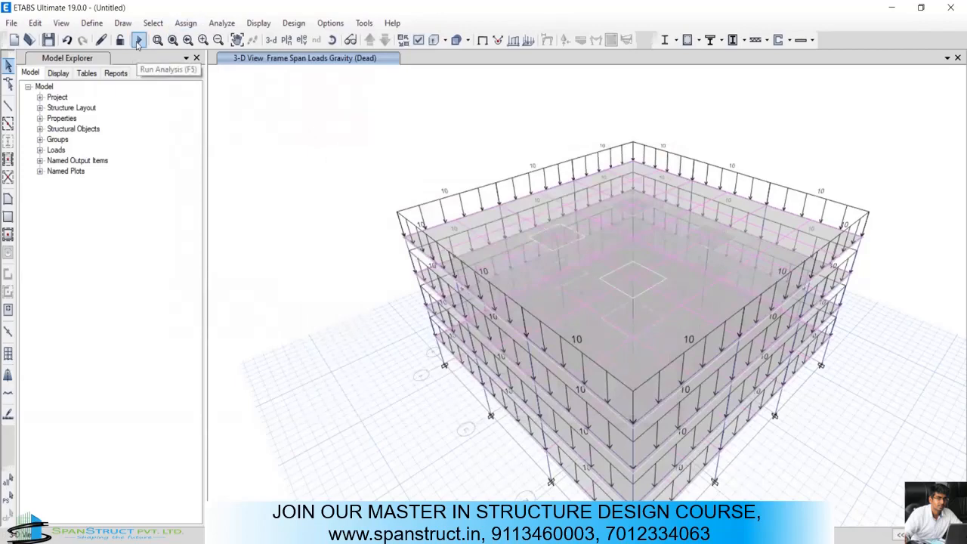
Step: Change the analysis solver to the Multi-threaded Solver in the advanced SAPFire options
click(221, 22)
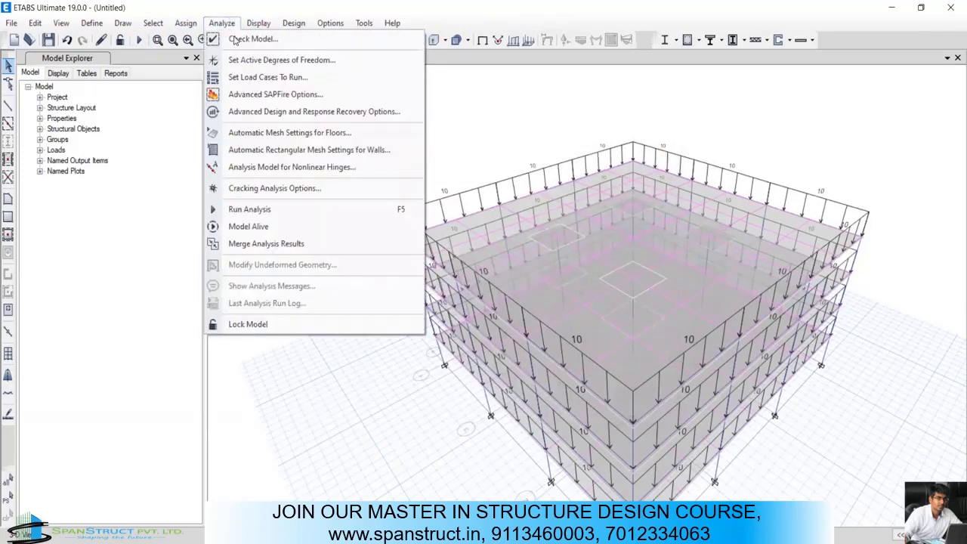
click(257, 96)
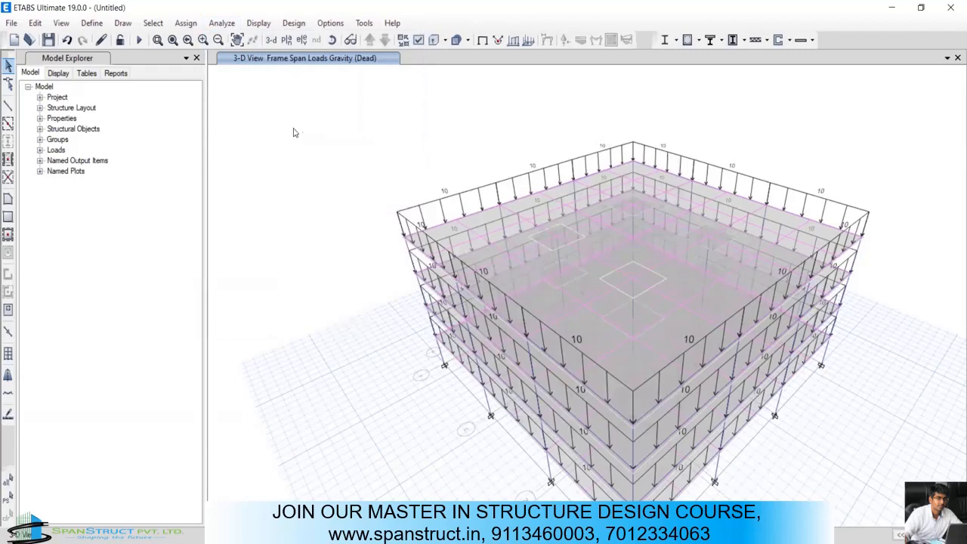
click(212, 23)
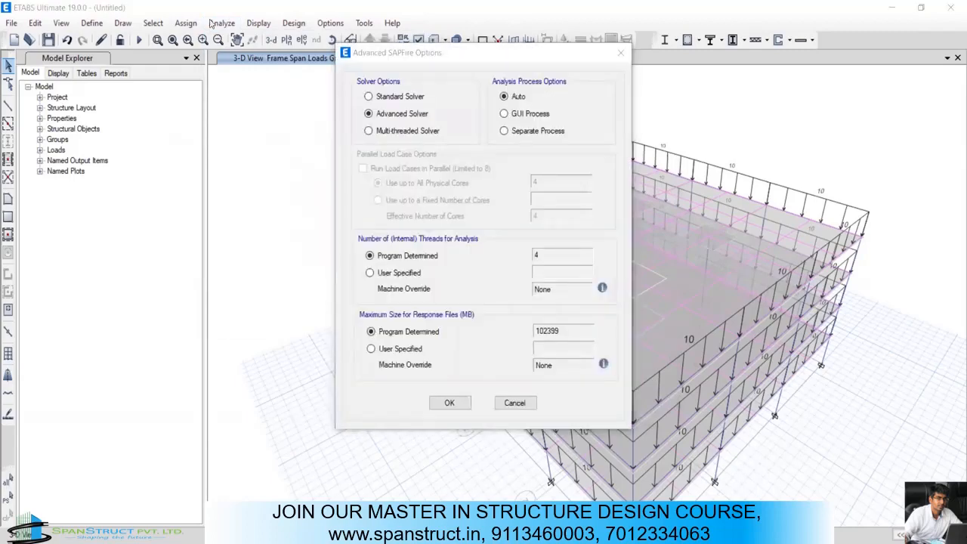
click(387, 131)
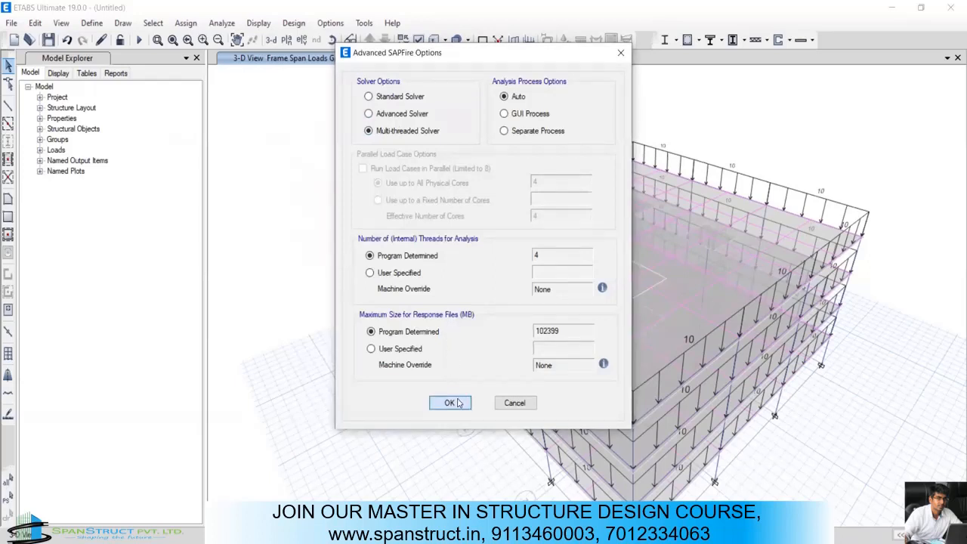
click(458, 403)
Step: Run the analysis, saving the model as AUTO SEQ
click(137, 40)
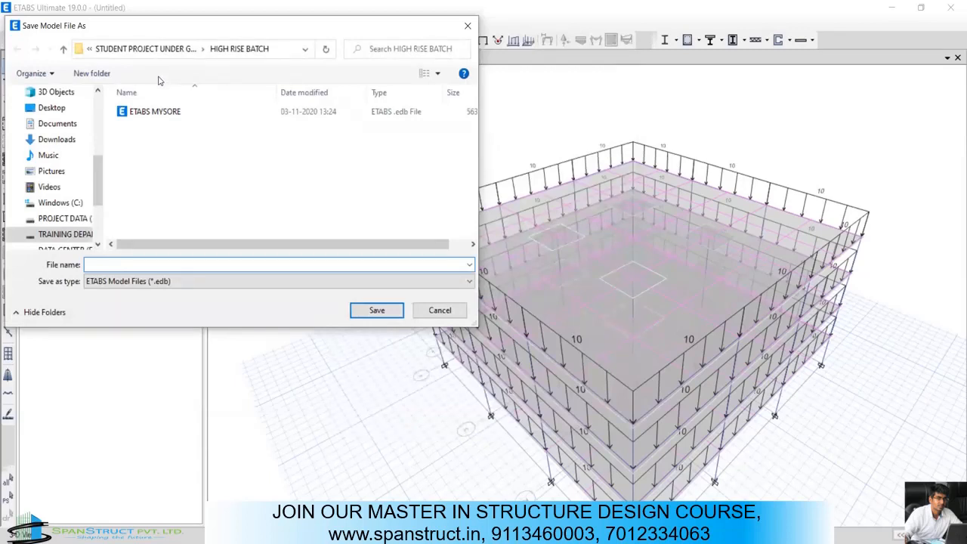
text(AUTO SEQ)
key(Return)
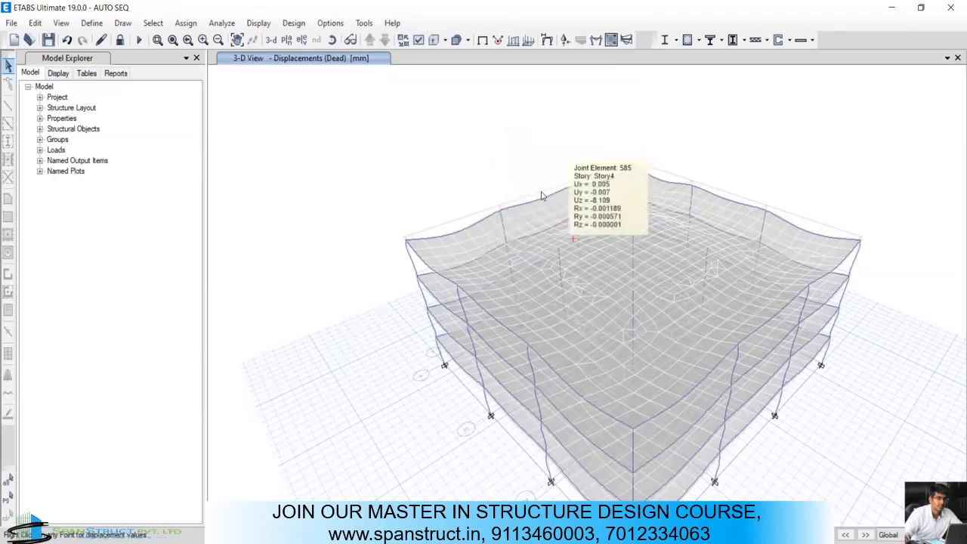
mouse_move(541, 195)
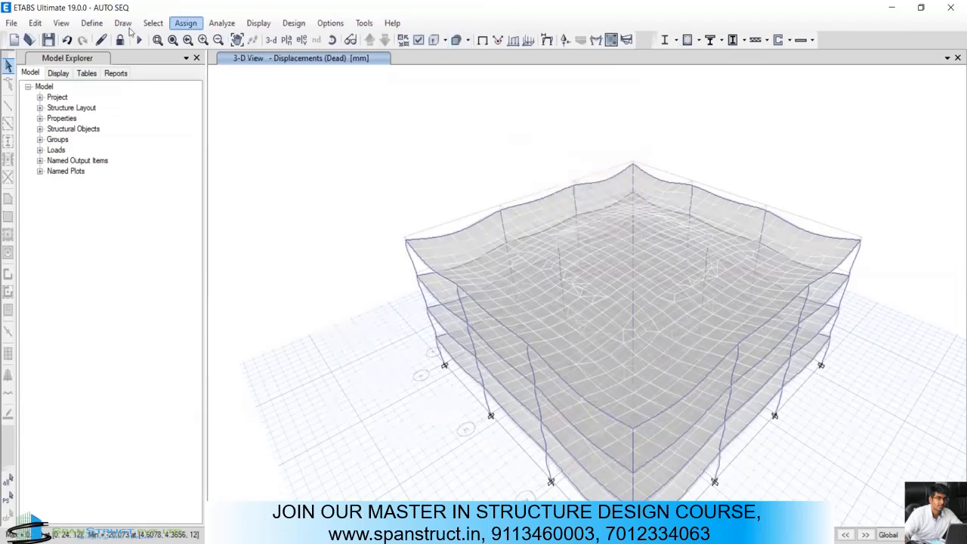
Step: Add a new load combination containing the Dead and Live cases, each with a scale factor of 1
click(91, 23)
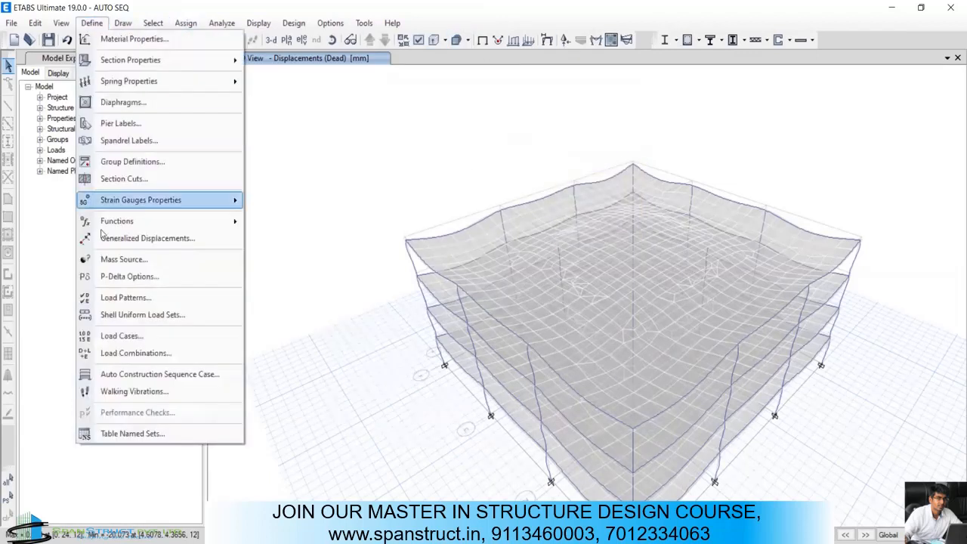
click(105, 357)
key(Return)
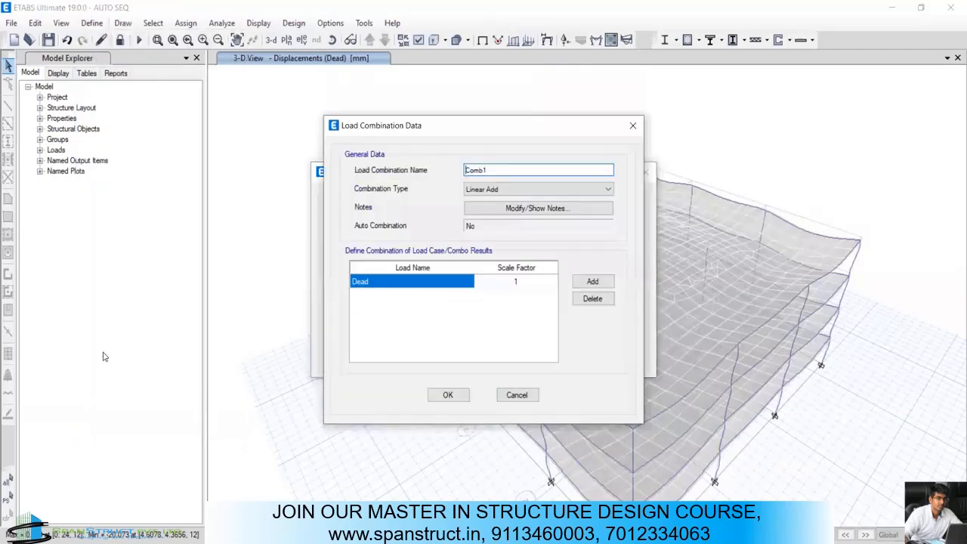
click(593, 281)
click(412, 295)
click(406, 323)
click(400, 296)
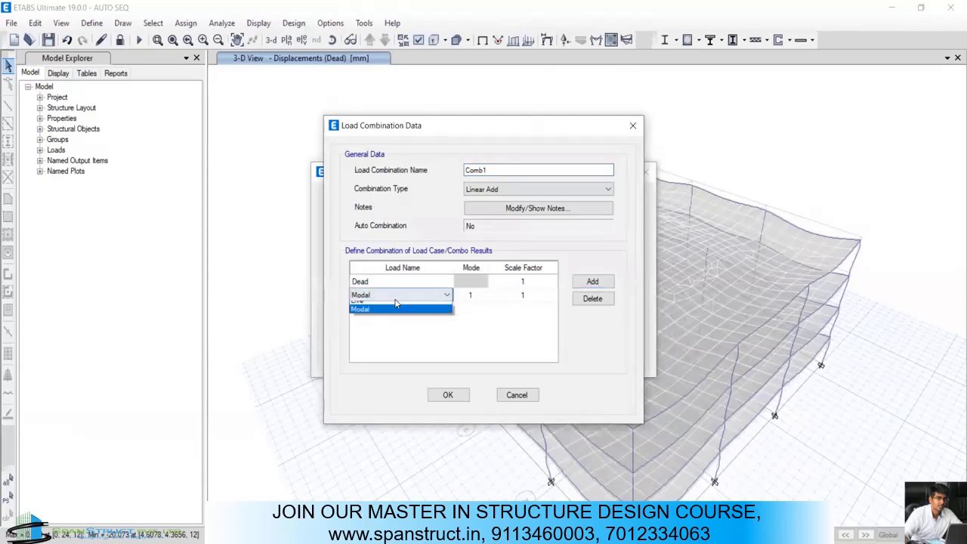
click(389, 315)
Step: Name the load combination SERVI and accept the combination definitions
drag(505, 170, 430, 175)
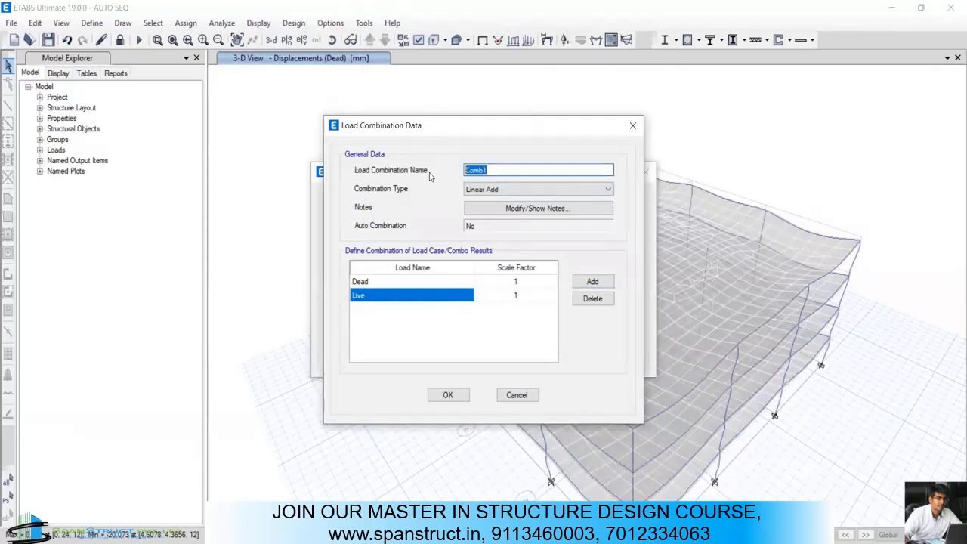
key(BackSpace)
text(SERVI)
click(448, 394)
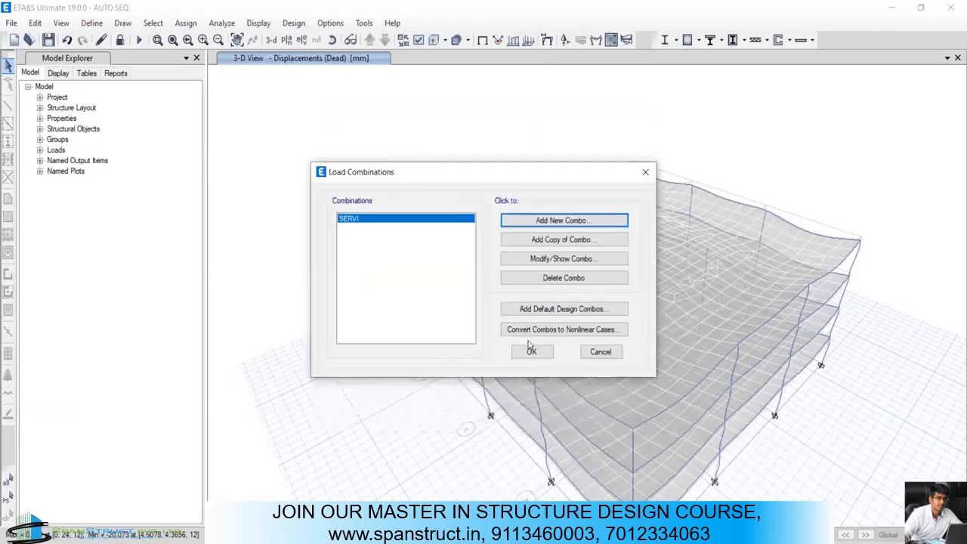
click(522, 349)
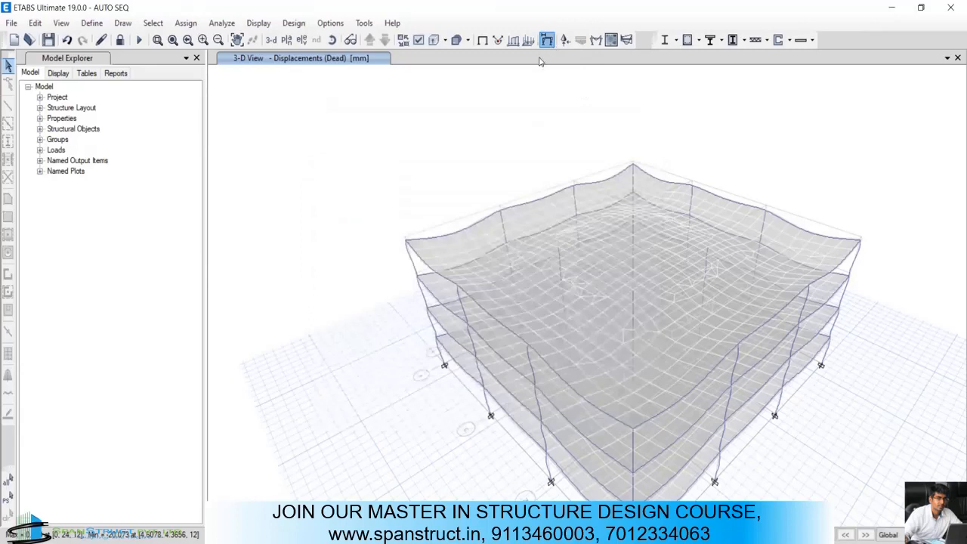
Step: Display the deformed shape for the SERVI combination with Displacement UZ contours drawn on the objects
key(F6)
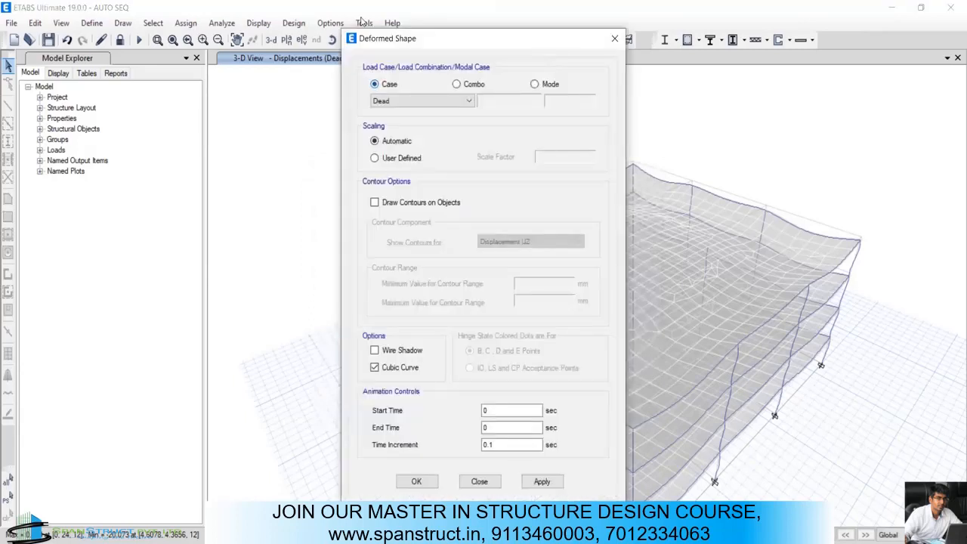
key(Down)
click(416, 204)
click(529, 242)
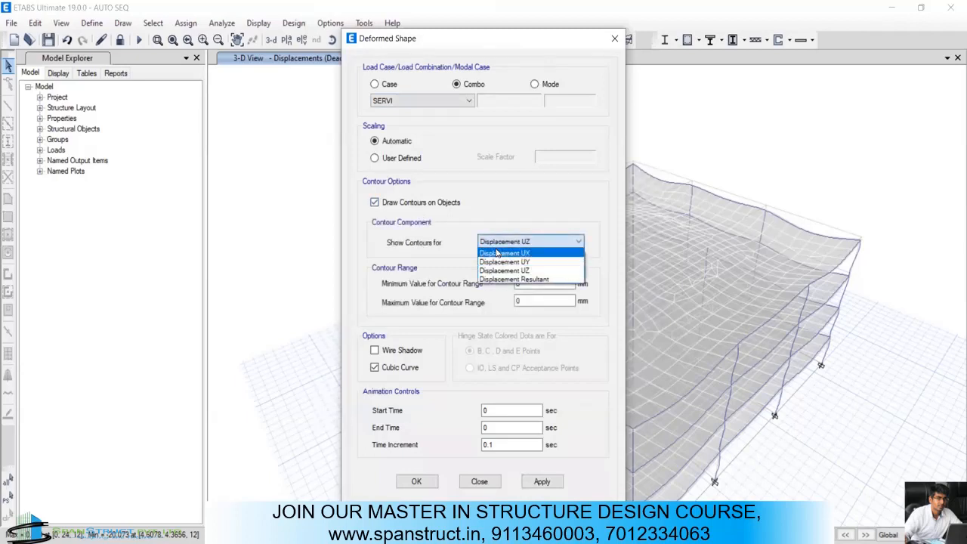
click(542, 481)
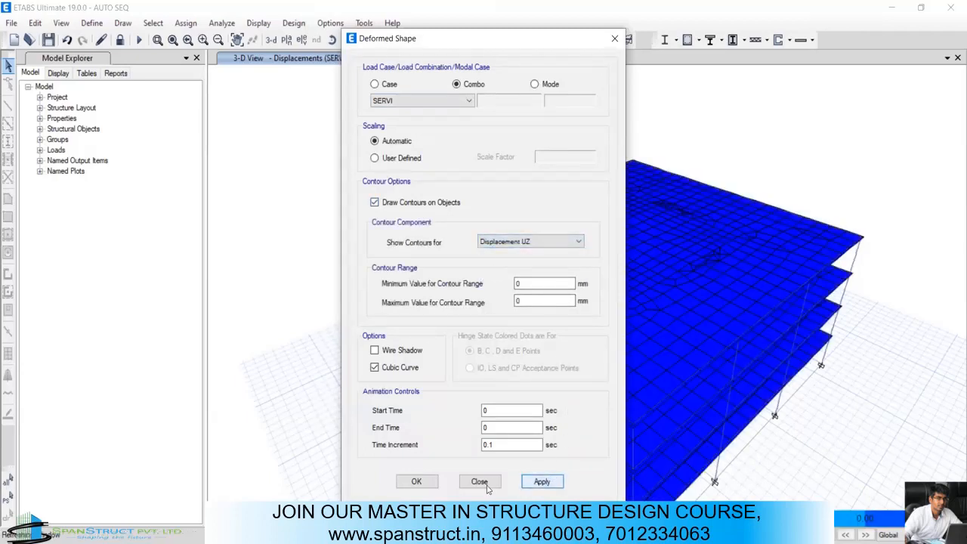
click(271, 39)
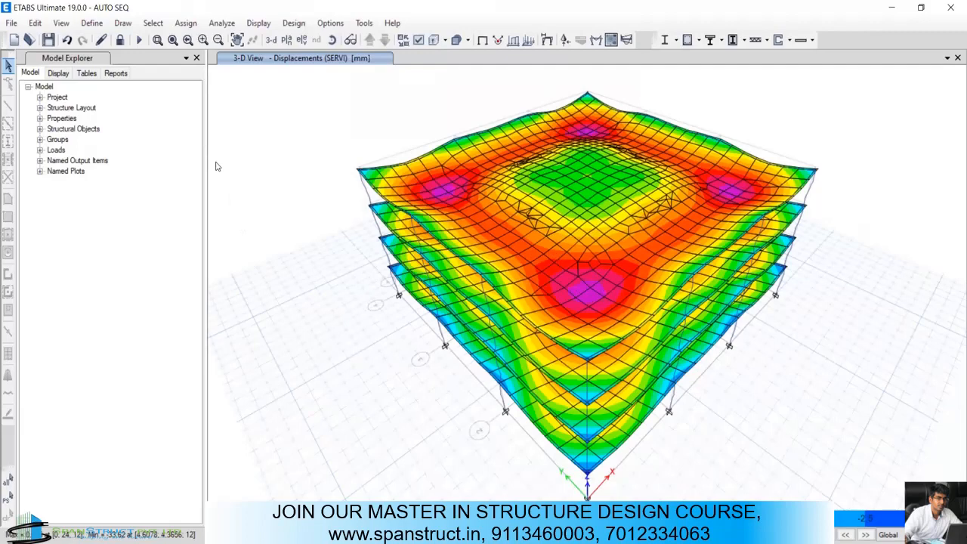
Step: Unlock the model and accept deleting the analysis results
drag(131, 505, 101, 517)
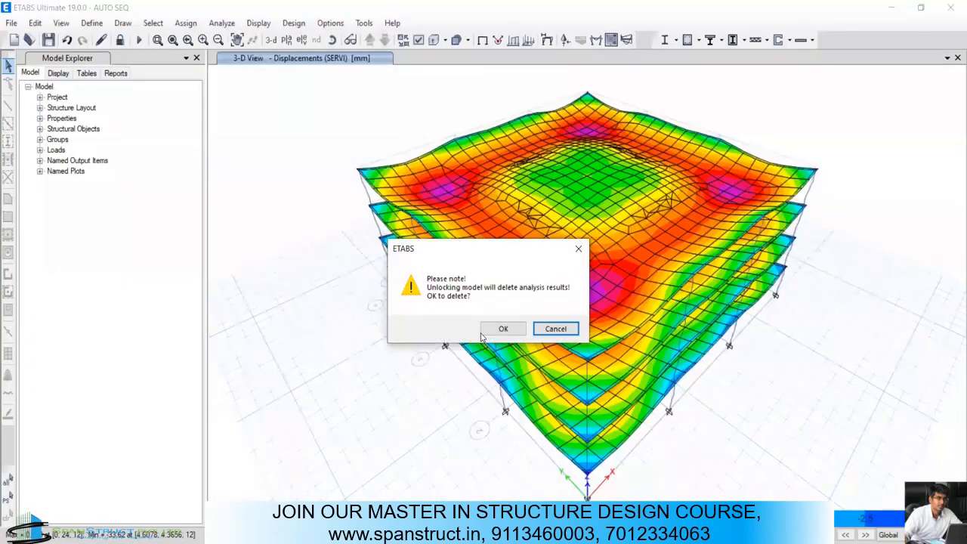
click(500, 331)
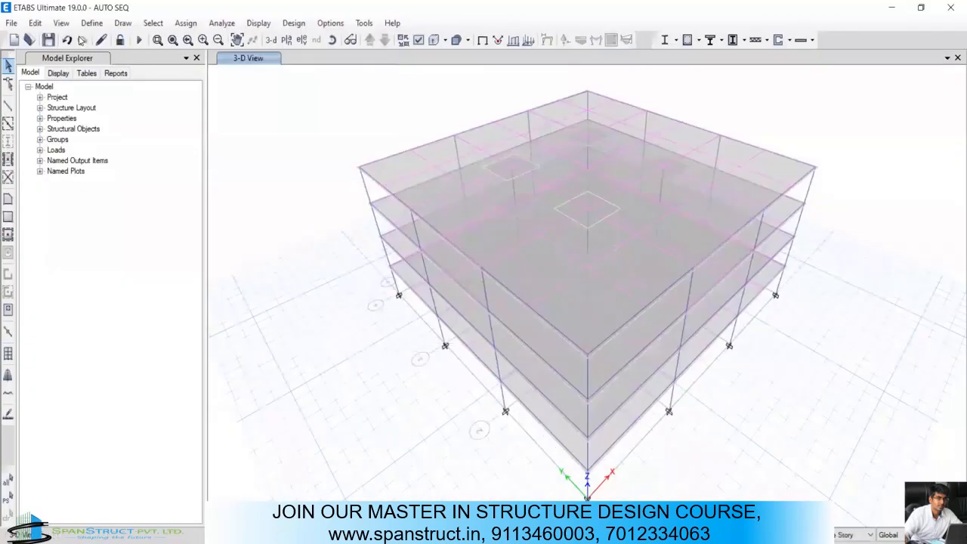
Step: Open the auto construction sequence load case definition and make the AutoSeq case active
click(94, 24)
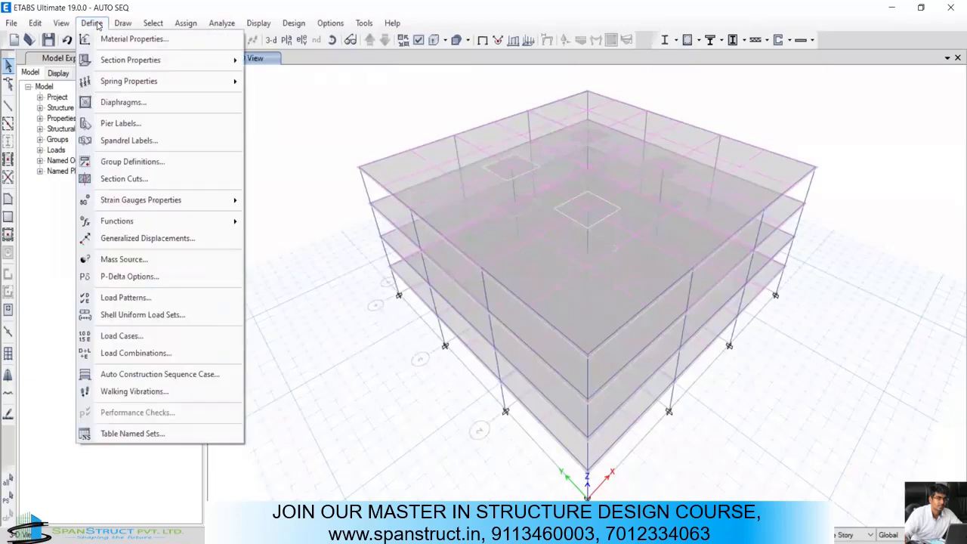
click(168, 376)
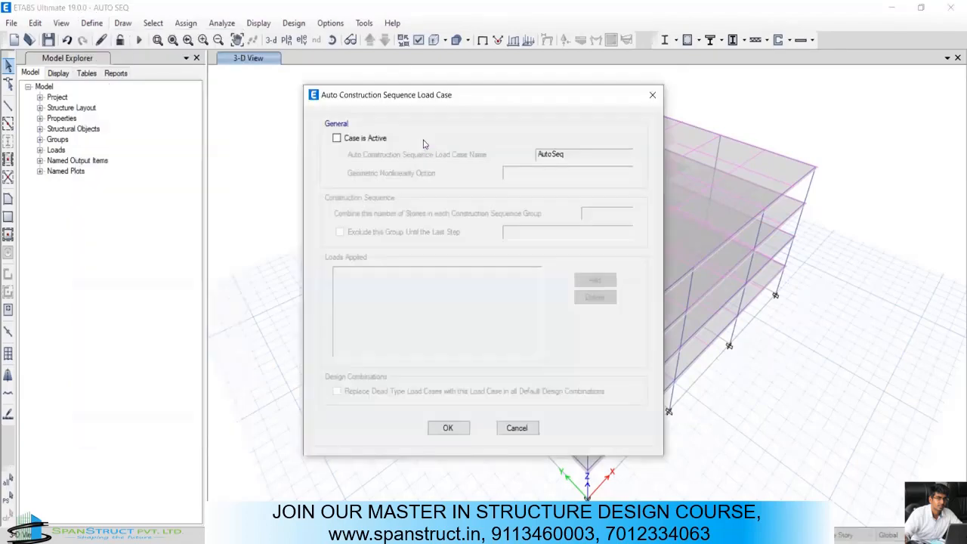
click(370, 142)
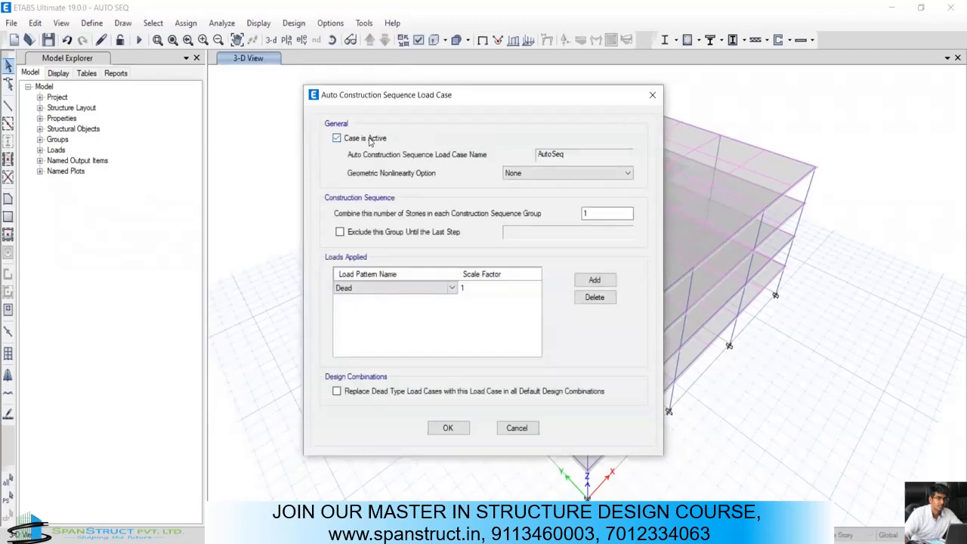
click(371, 142)
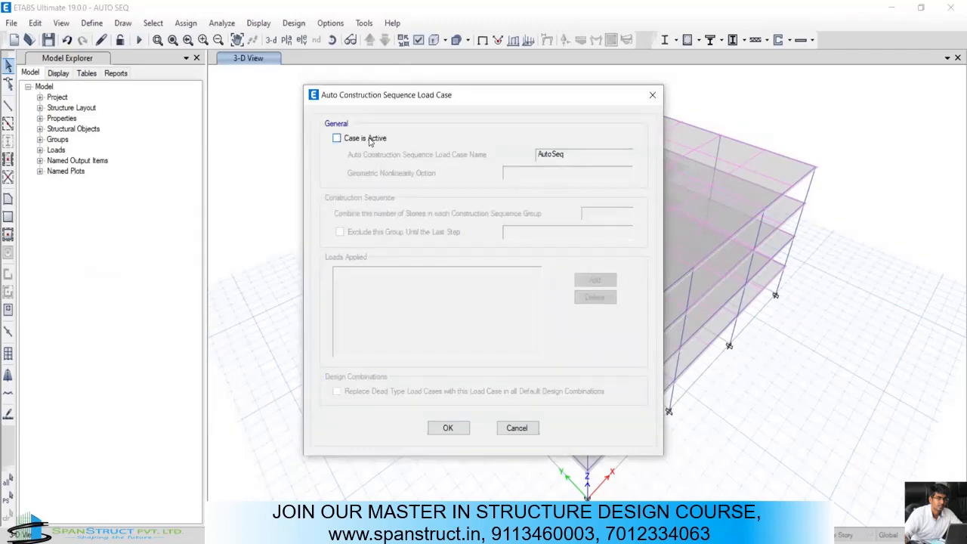
click(370, 142)
click(371, 143)
click(370, 142)
click(370, 142)
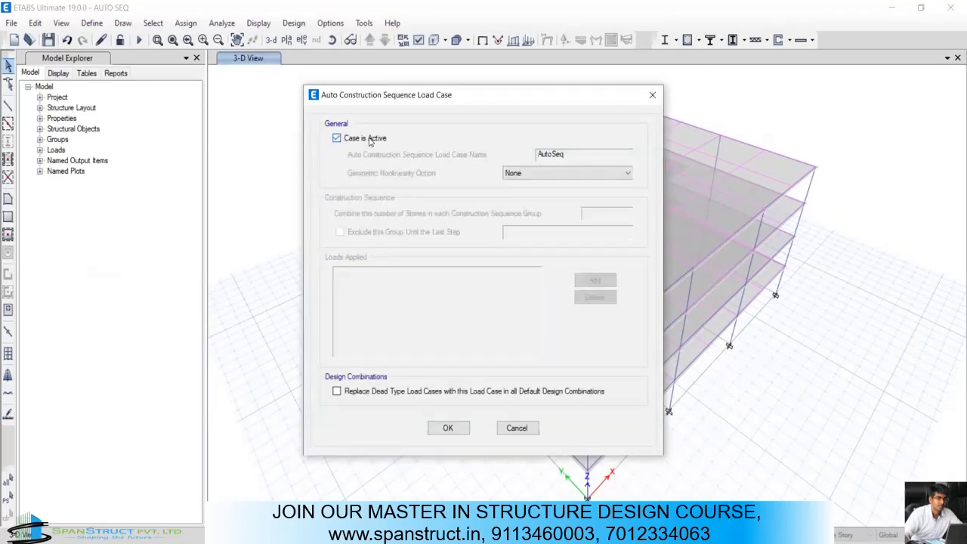
click(372, 142)
Step: Keep the geometric nonlinearity option at None, replace Dead type load cases with this case in all default design combinations, and accept the definition
click(542, 174)
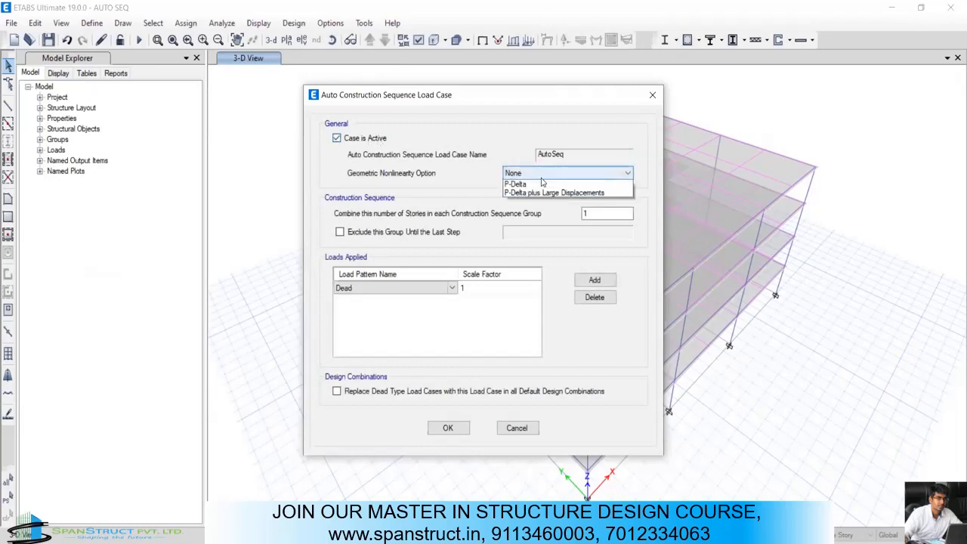
click(542, 175)
click(542, 174)
click(542, 179)
click(541, 179)
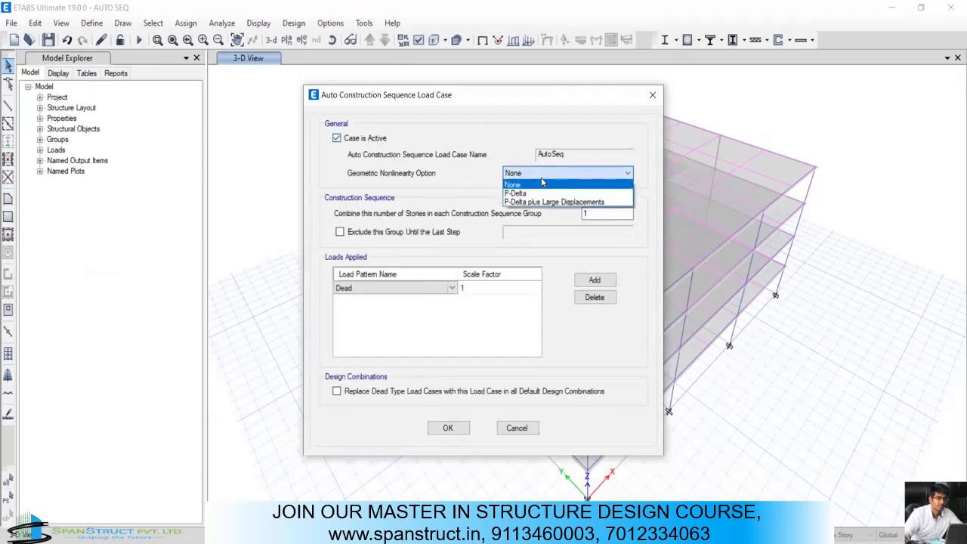
click(542, 179)
click(541, 179)
click(541, 179)
click(542, 179)
click(541, 179)
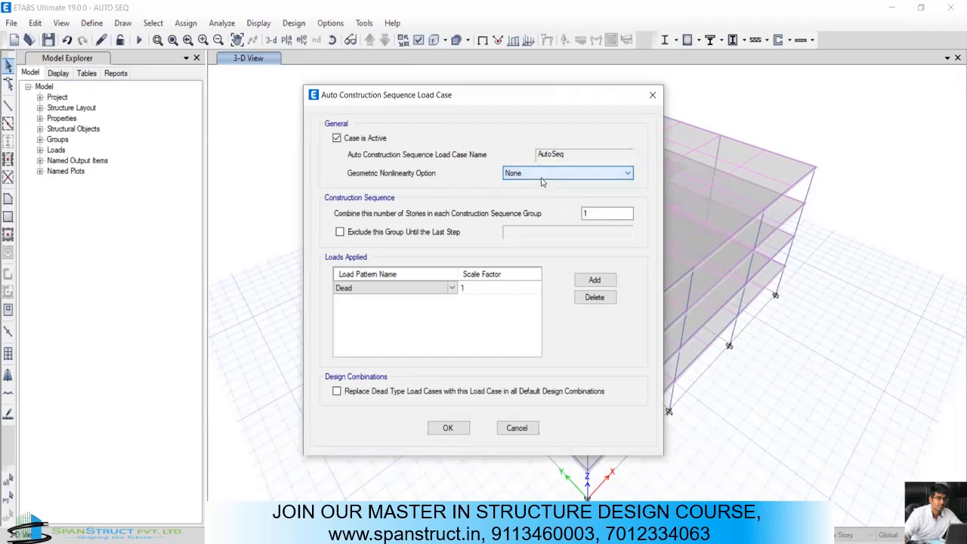
click(542, 179)
click(542, 181)
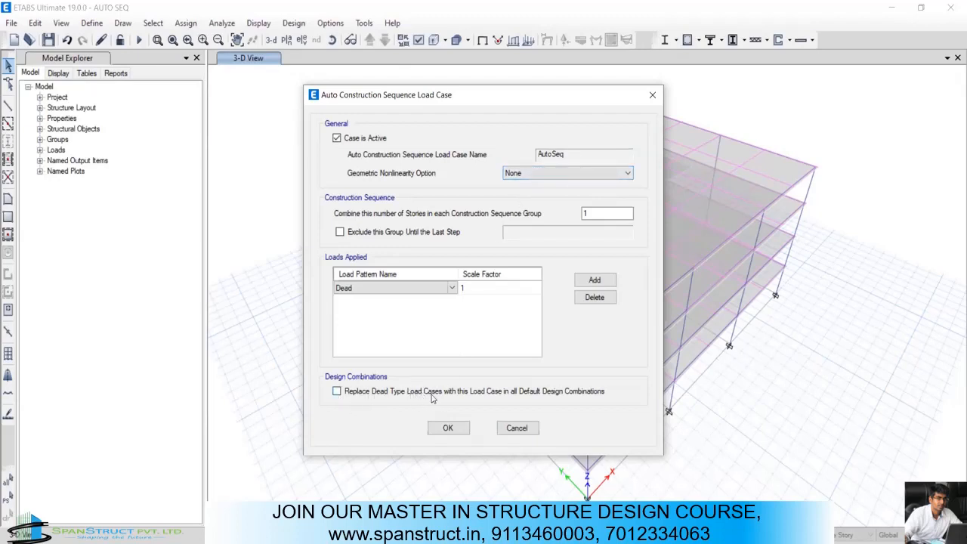
click(491, 396)
click(449, 430)
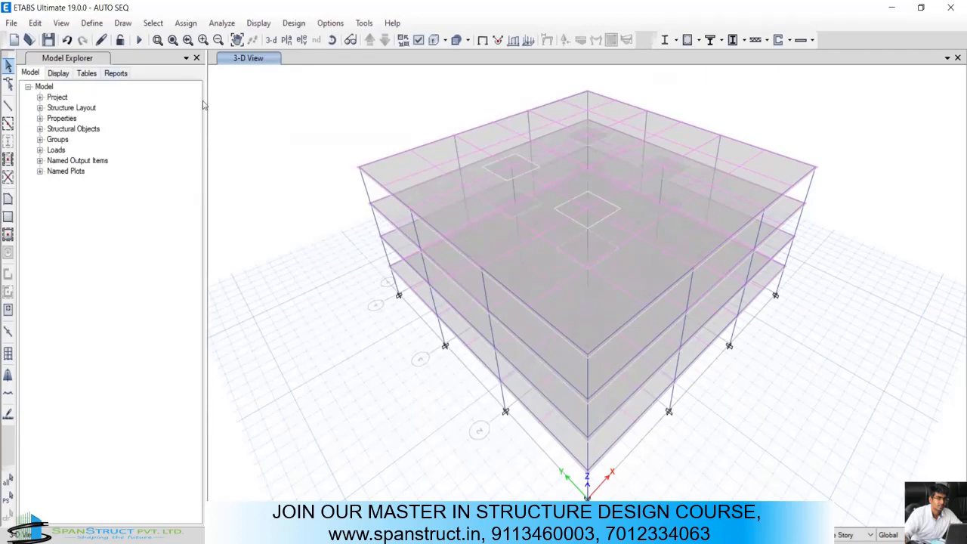
Step: Open the load case data of the AutoSeq case from the list of defined load cases
click(91, 23)
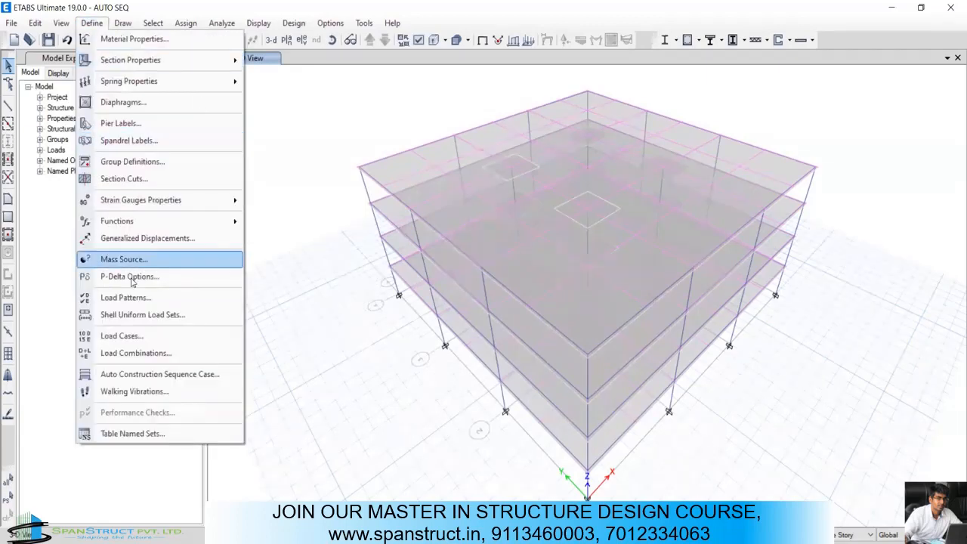
click(127, 338)
click(308, 270)
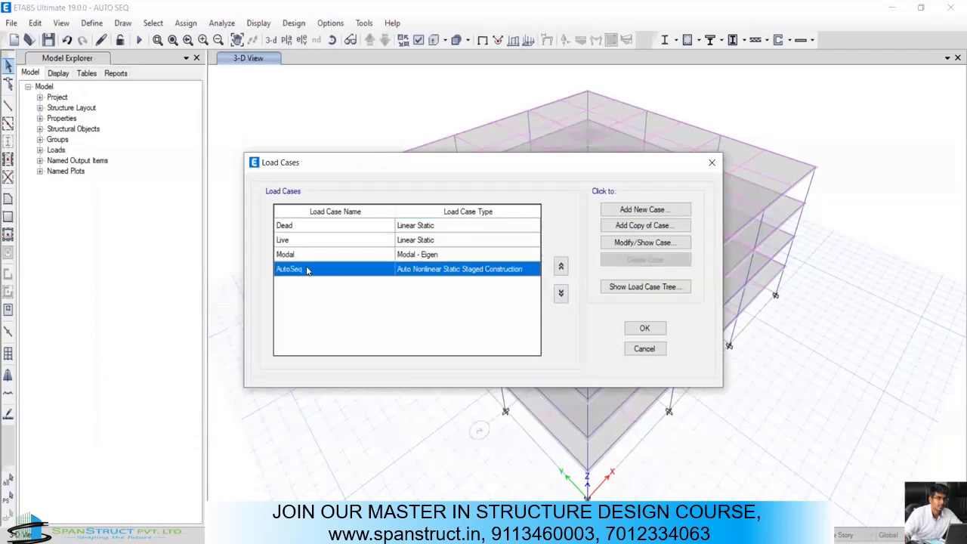
click(620, 244)
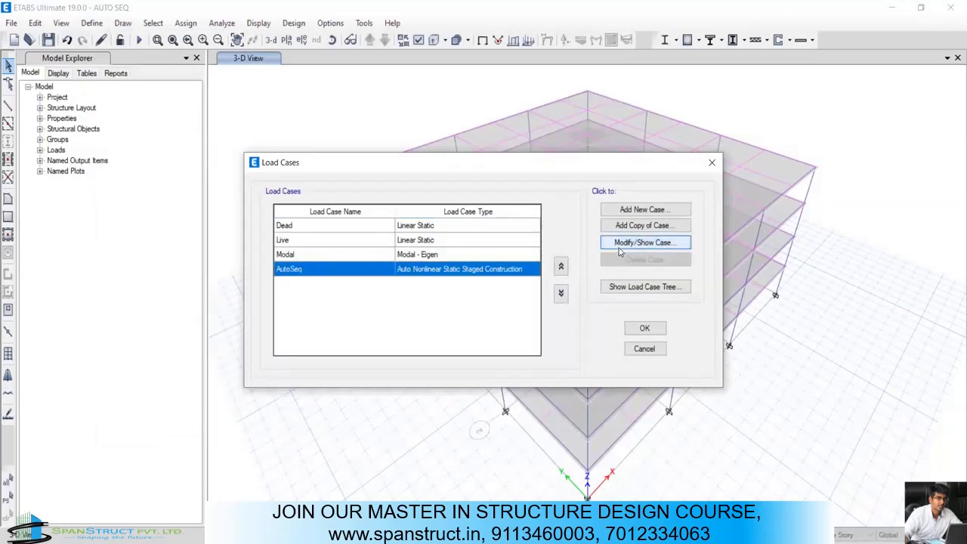
click(626, 245)
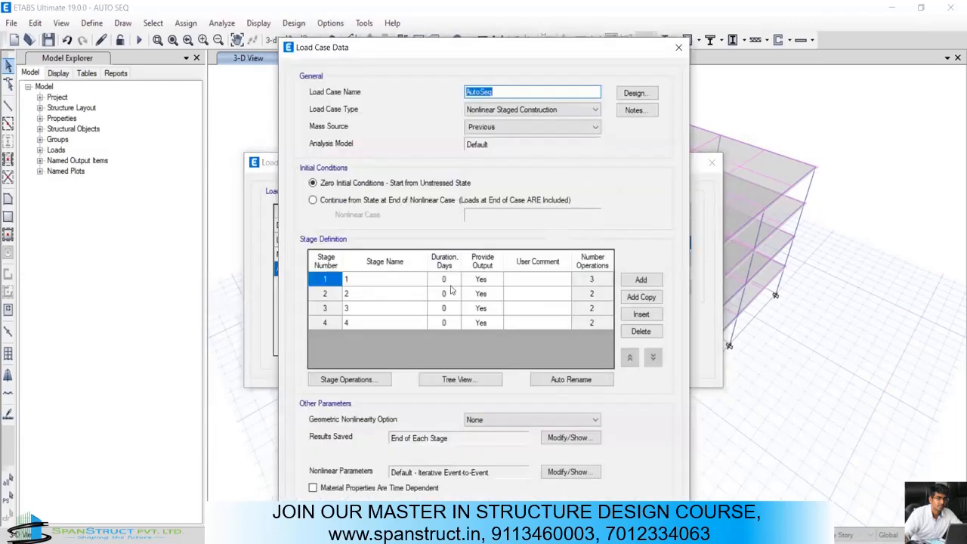
Step: Examine the numbers and names of construction stages 1 to 4 in the stage definition
click(359, 280)
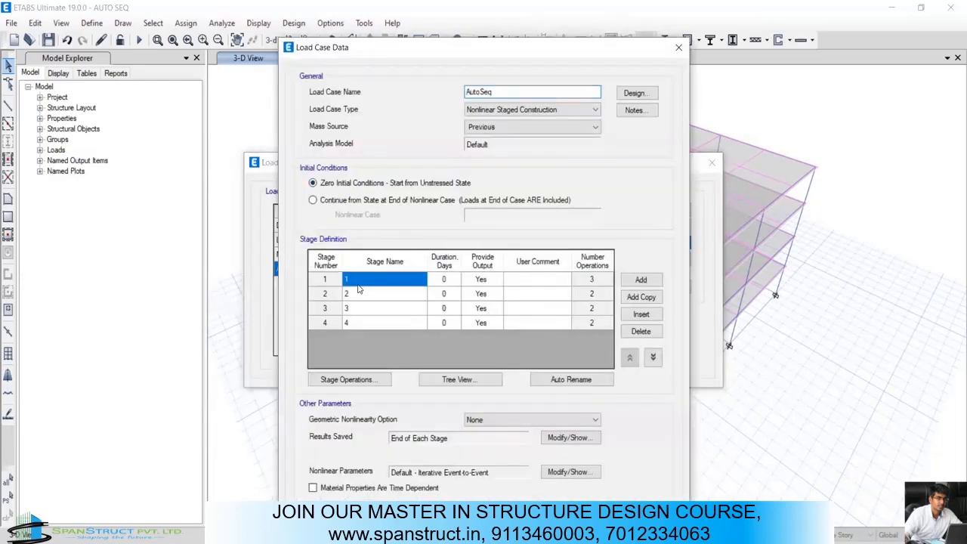
click(322, 297)
click(321, 310)
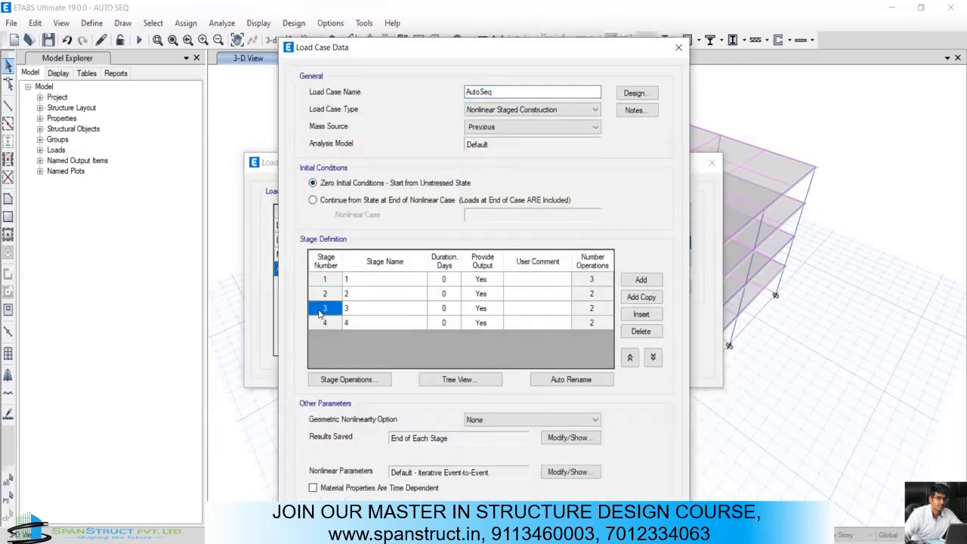
click(324, 325)
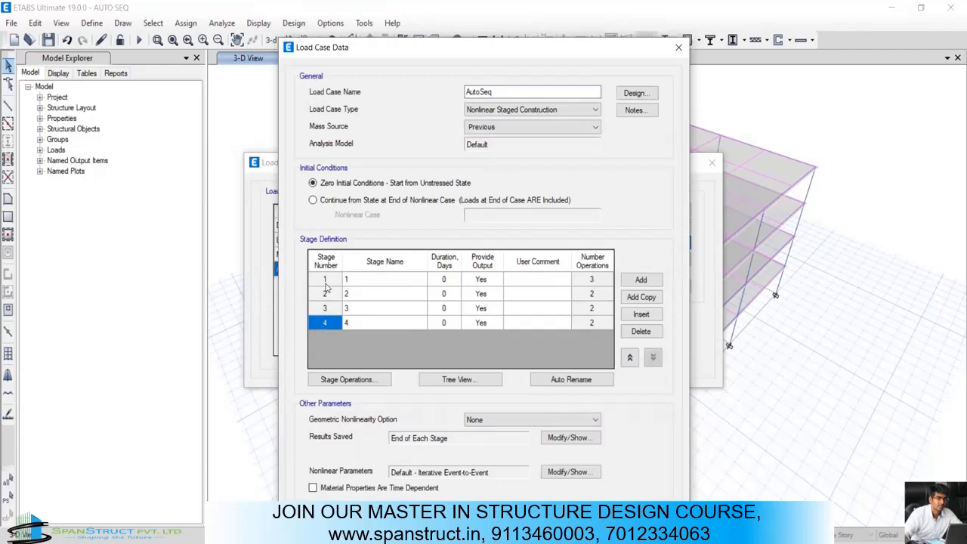
click(363, 285)
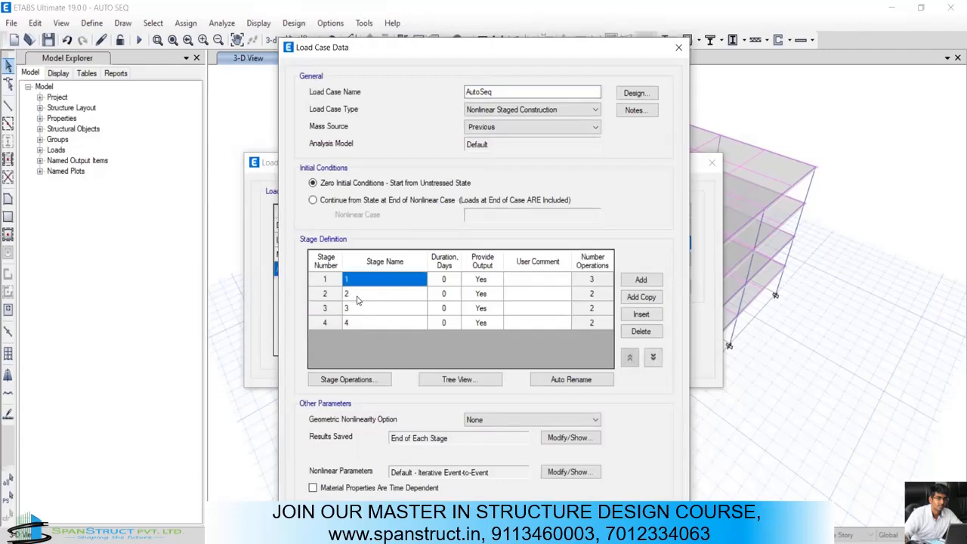
click(350, 298)
click(352, 309)
click(364, 327)
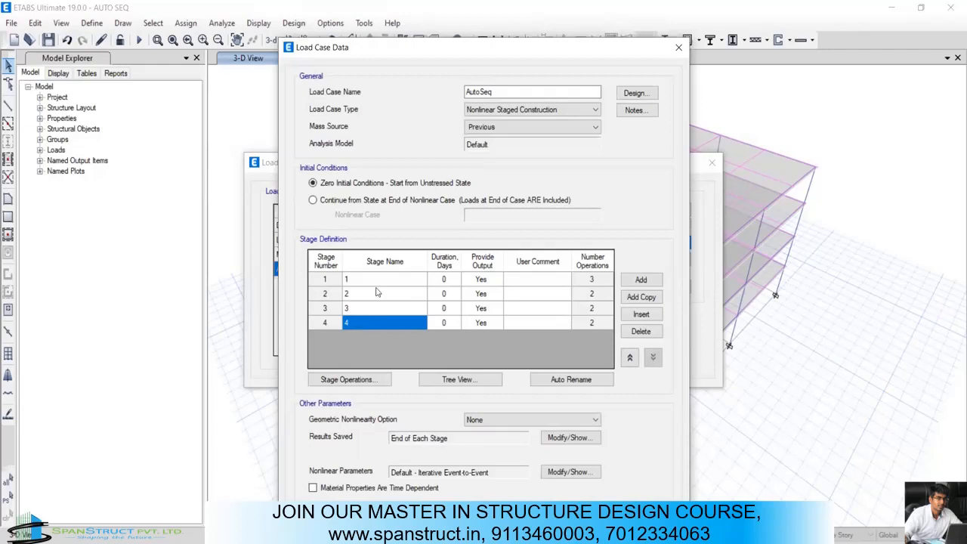
Step: Set the duration of each of the construction stages 1 to 4 to 20 days
click(446, 280)
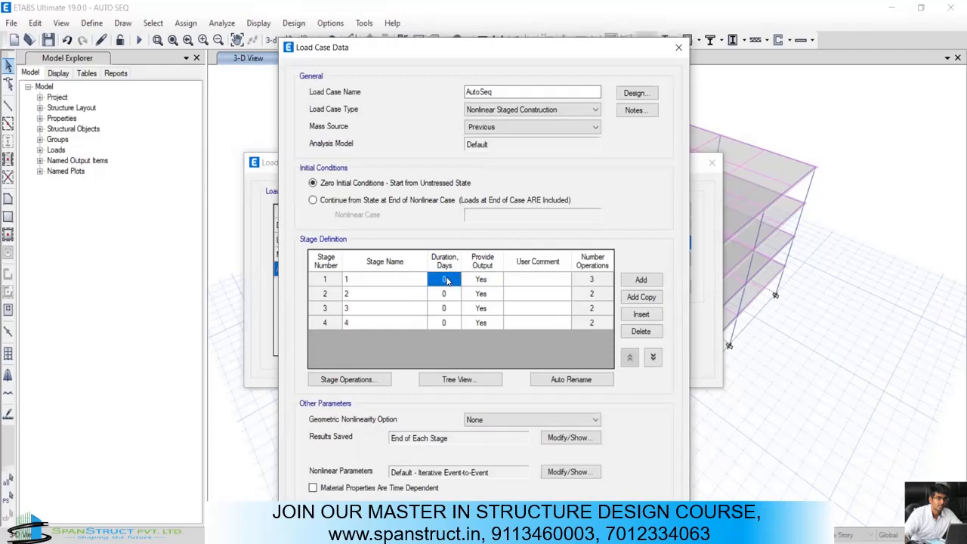
click(446, 280)
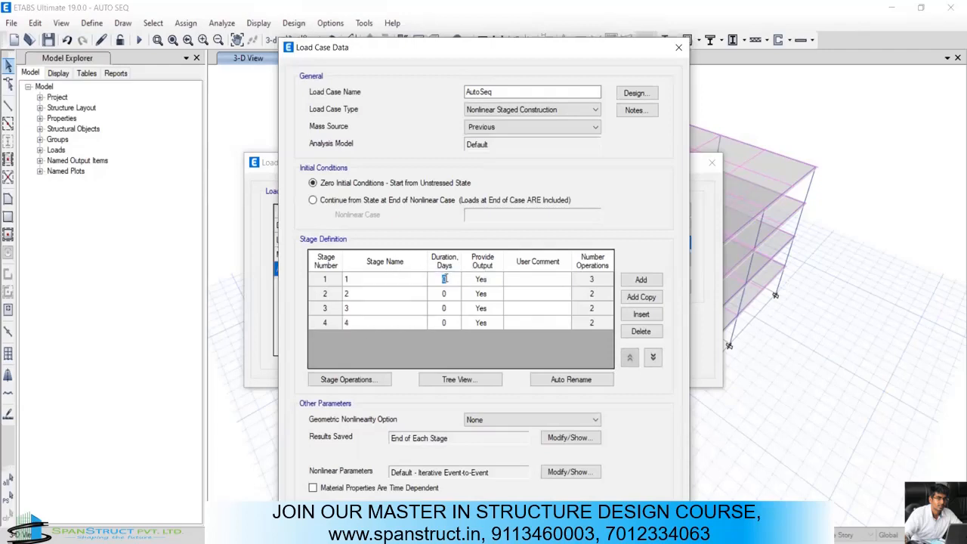
text(20)
click(446, 295)
text(20)
click(453, 309)
text(20)
click(446, 324)
text(20)
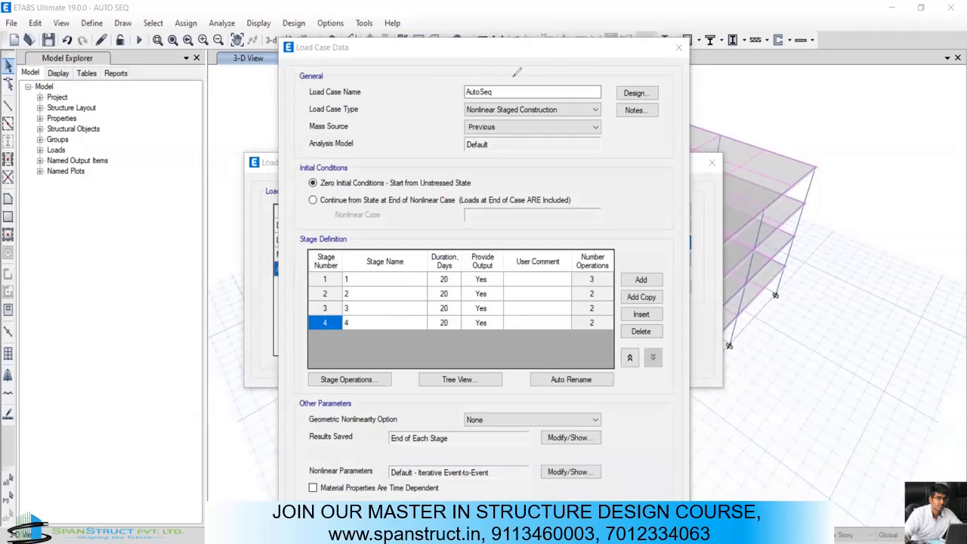
mouse_move(456, 89)
mouse_down()
mouse_move(517, 73)
mouse_move(593, 92)
mouse_move(532, 77)
mouse_up()
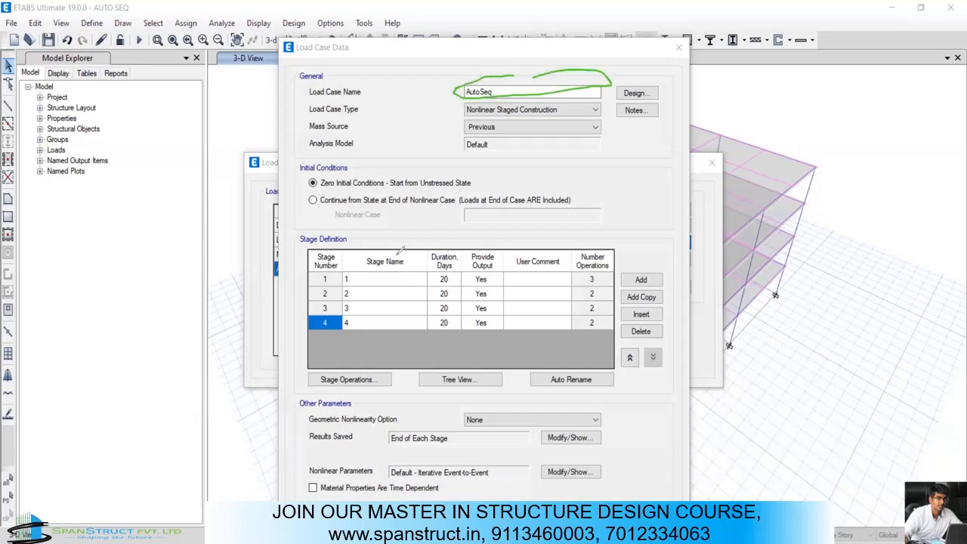
mouse_move(454, 254)
mouse_down()
mouse_move(426, 311)
mouse_move(425, 264)
mouse_up()
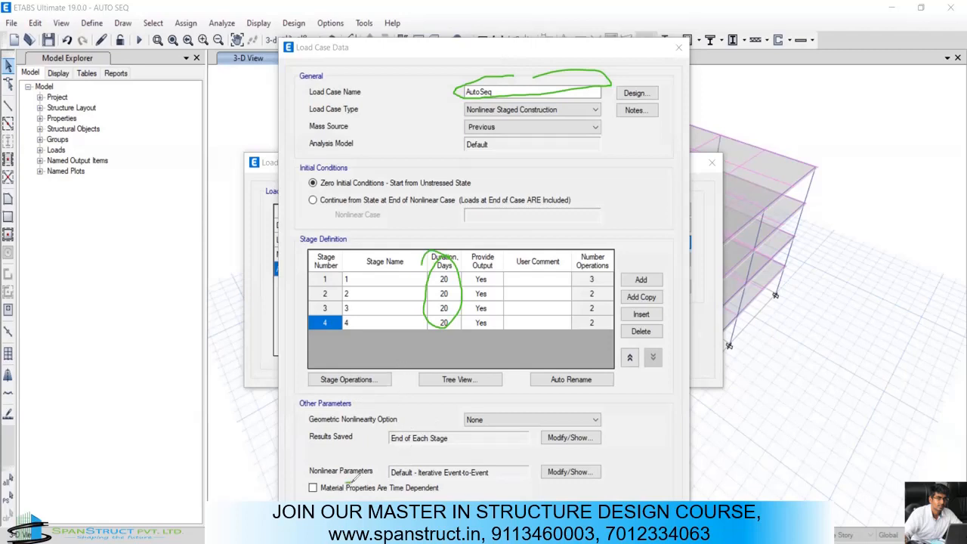
mouse_move(358, 475)
mouse_down()
mouse_move(301, 496)
mouse_move(392, 493)
mouse_move(448, 478)
mouse_up()
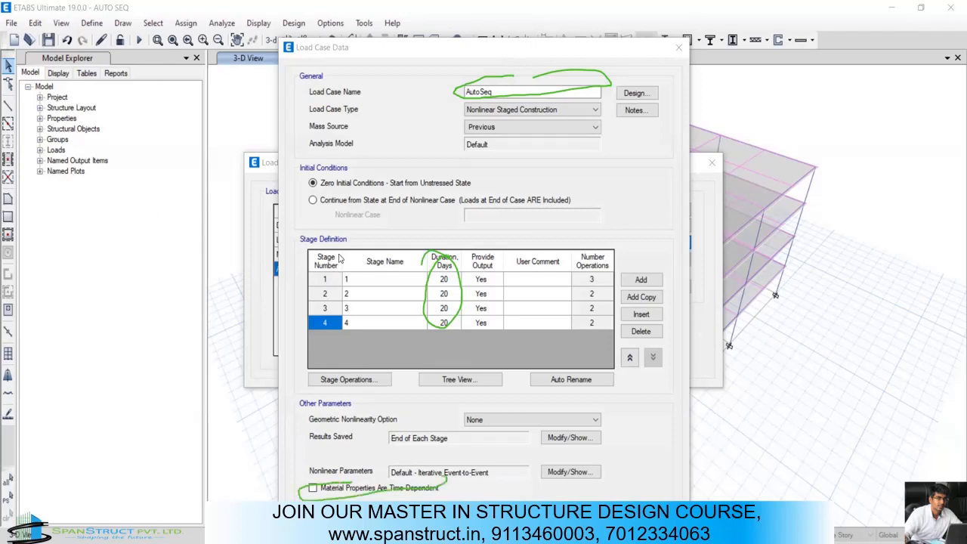
click(416, 299)
click(413, 323)
click(391, 296)
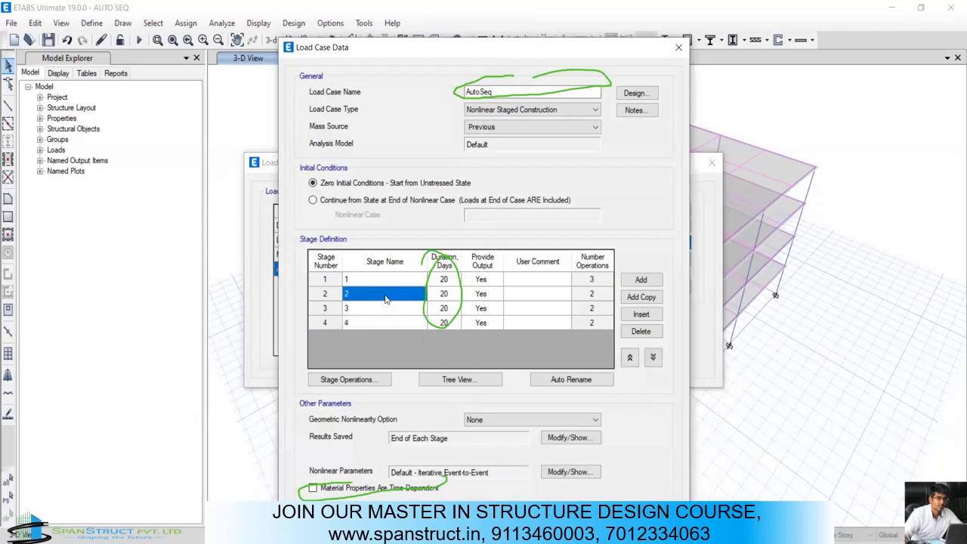
click(368, 281)
click(386, 299)
Step: Set the AutoSeq case's mass source to MsSrc1 and keep zero initial conditions starting from the unstressed state
click(488, 129)
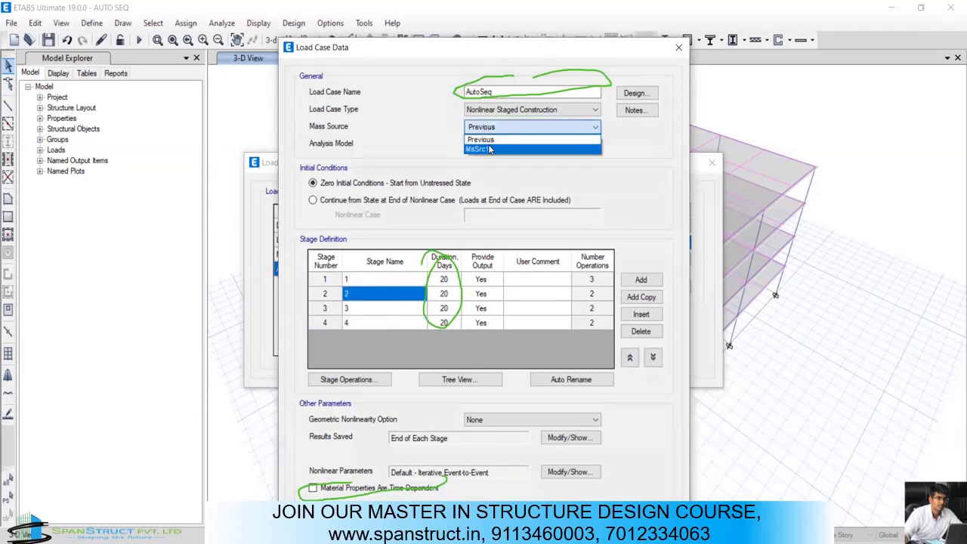
click(489, 149)
click(491, 129)
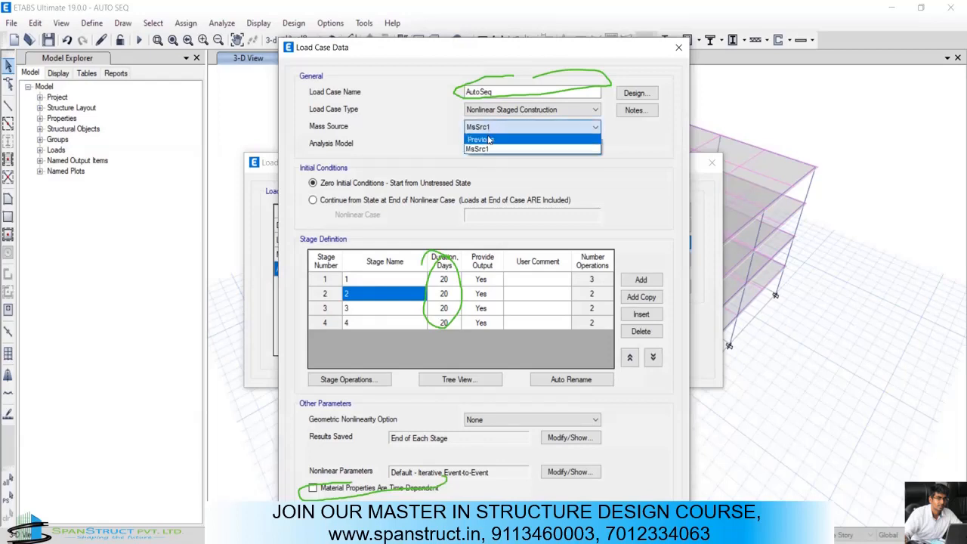
click(489, 149)
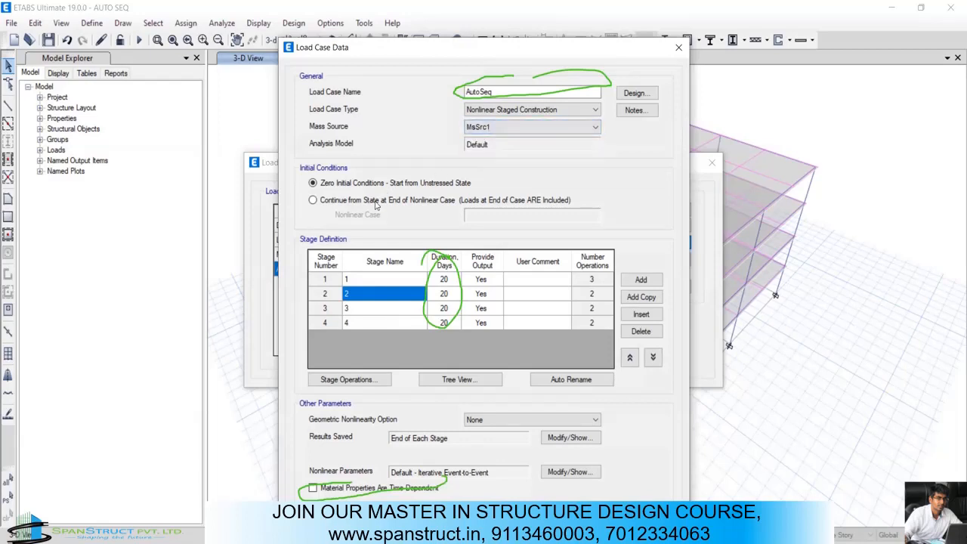
click(373, 204)
click(356, 186)
click(487, 128)
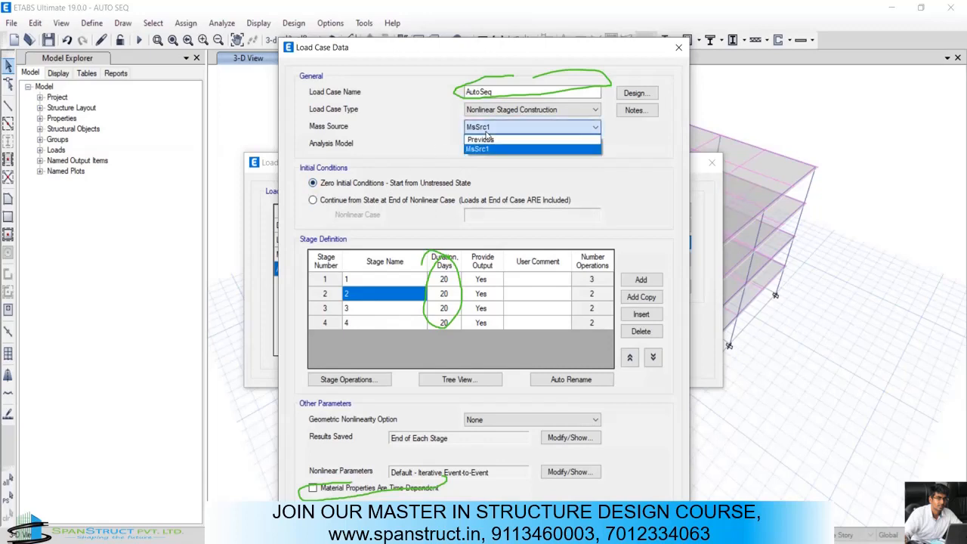
click(487, 132)
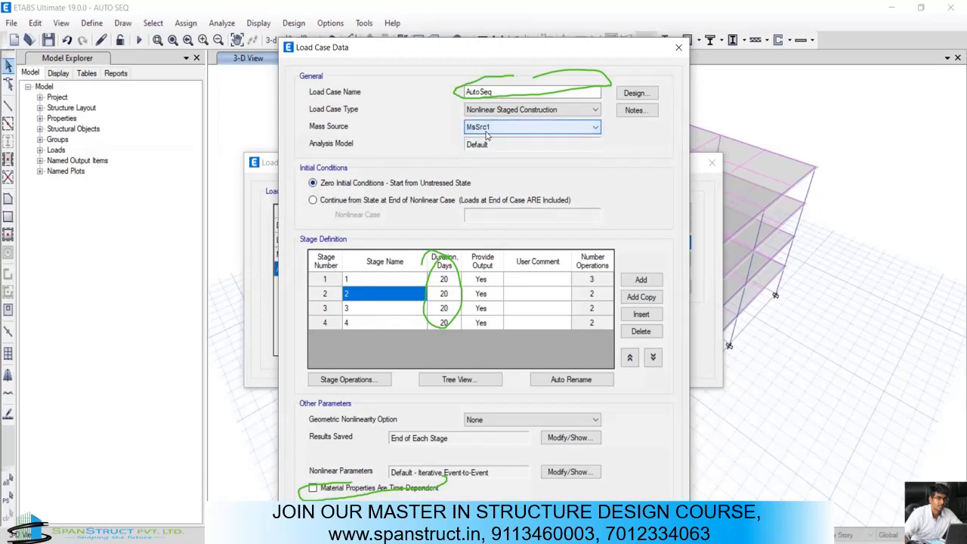
Step: Set the geometric nonlinearity option to P-Delta, leave time-dependent material properties off, and close the load case data without accepting it
click(527, 421)
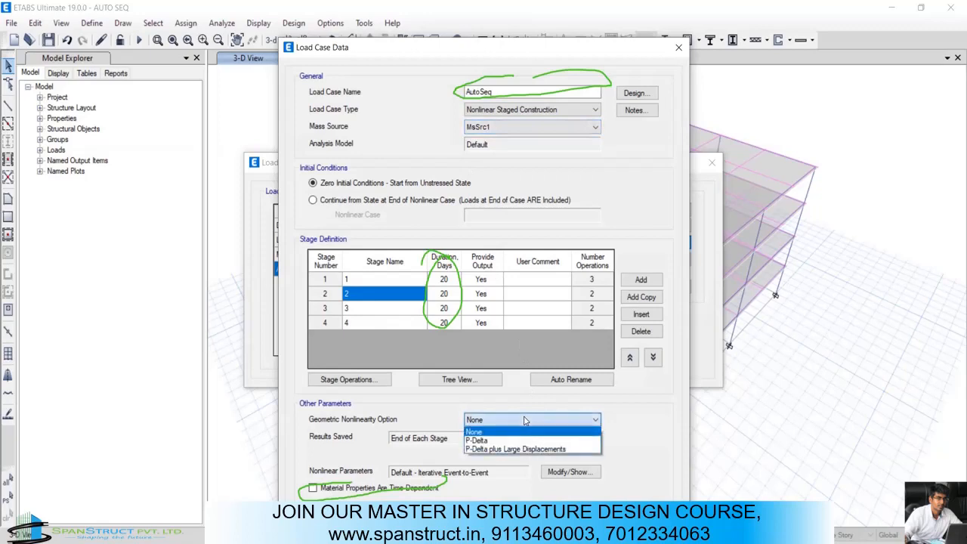
click(499, 441)
click(495, 421)
click(494, 420)
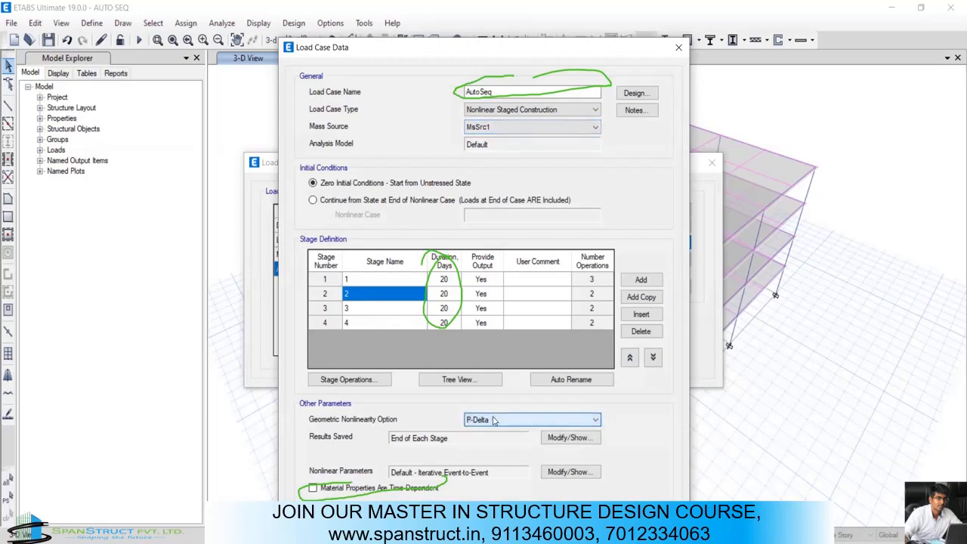
click(345, 490)
click(345, 489)
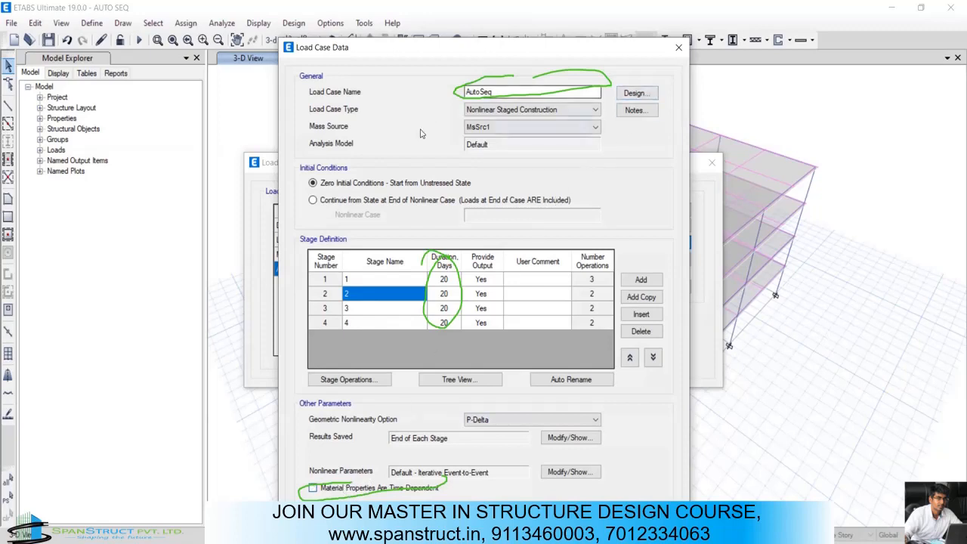
click(525, 46)
click(680, 48)
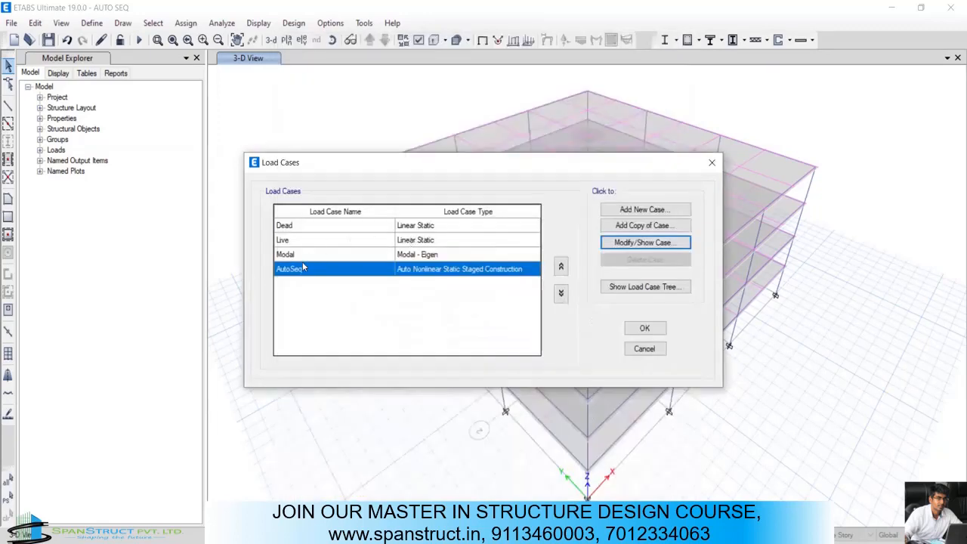
Step: Create a copy of the AutoSeq load case and name it CREEP 40 YEARS
click(618, 242)
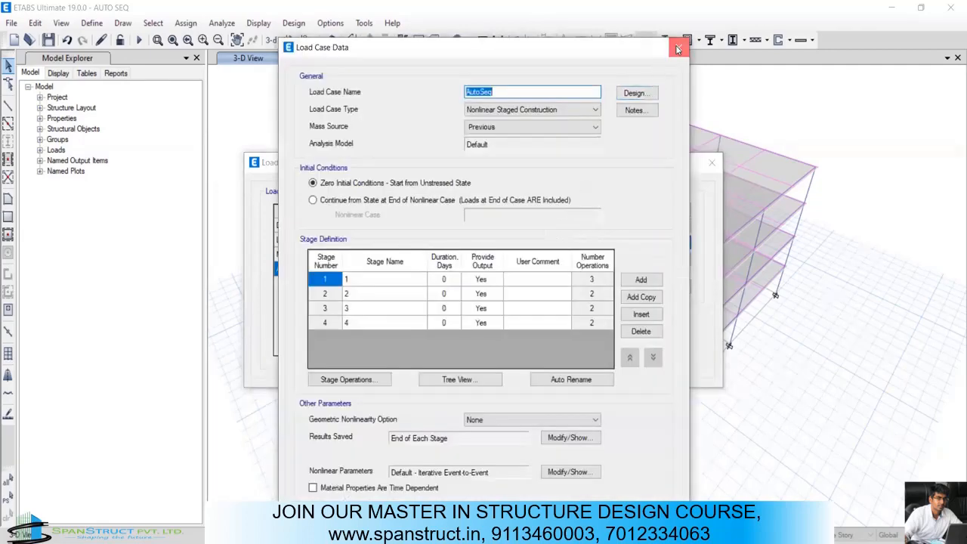
click(678, 48)
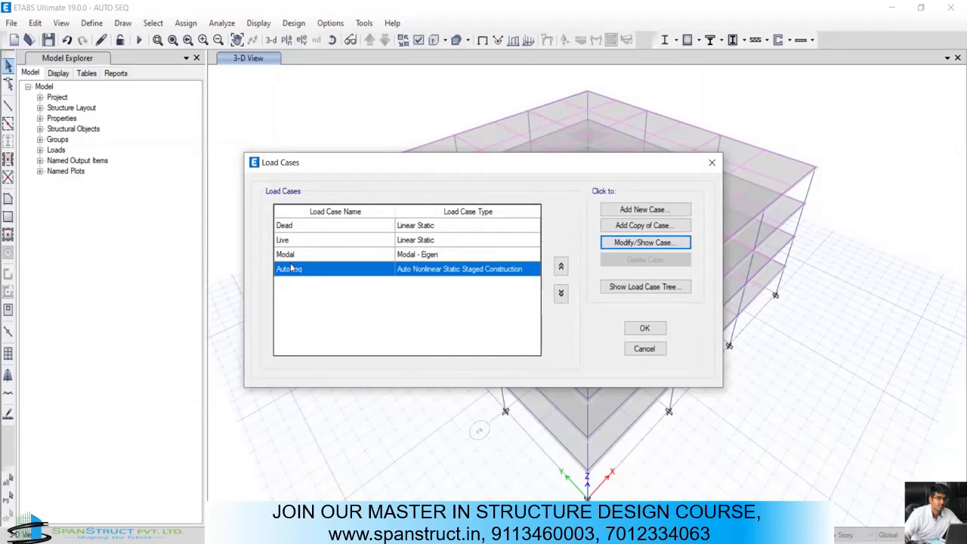
click(624, 226)
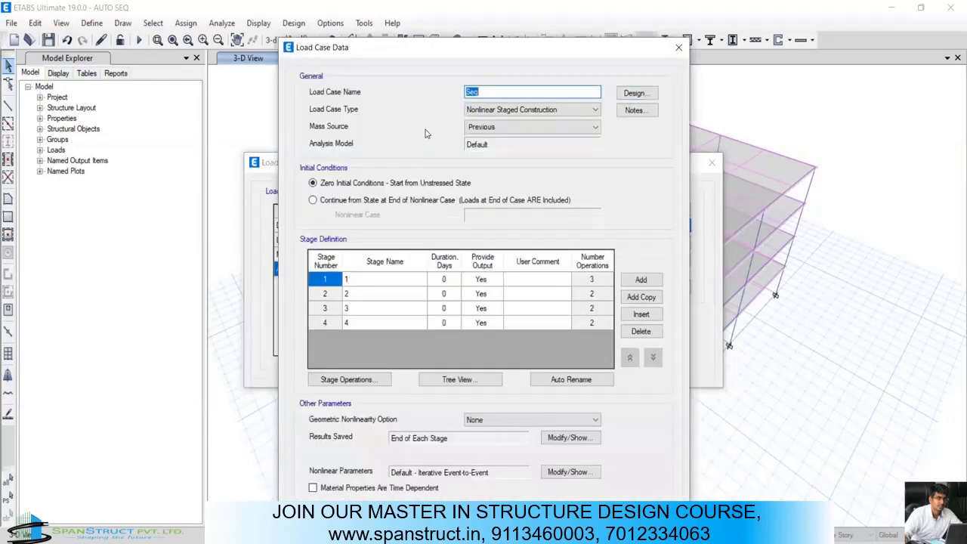
text(CREEP 40 YEATS)
key(BackSpace)
key(BackSpace)
Step: Set the duration of stages 1 to 4 in the CREEP 40 YEARS case to 20 days each
click(446, 280)
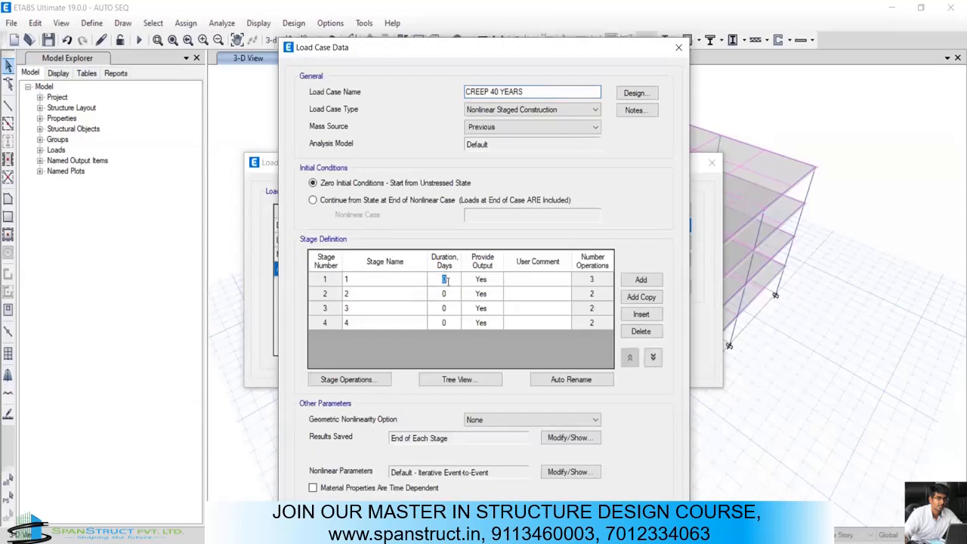
text(2020)
key(Return)
text(20)
key(Return)
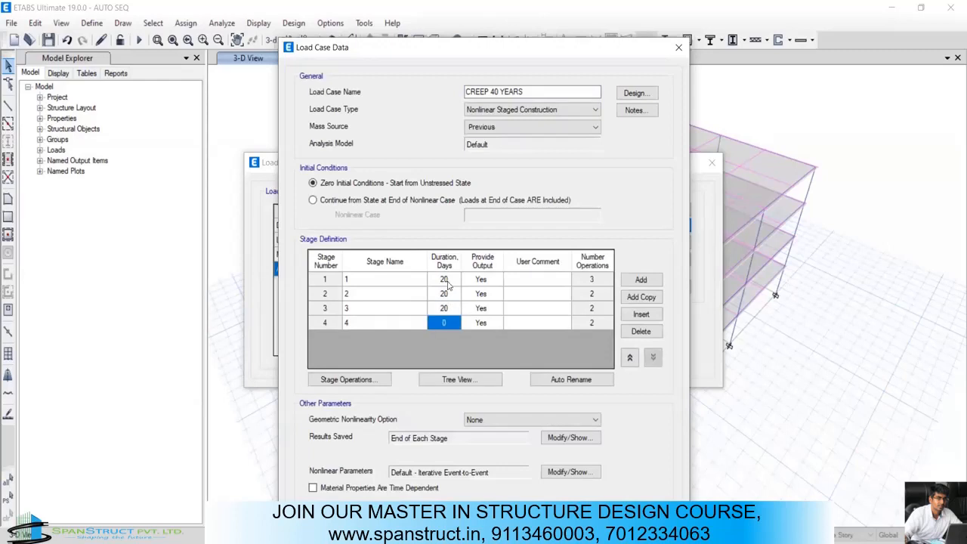
text(20)
Step: Add a fifth construction stage named AFTER 1 YEAR with a duration of 360 days
click(640, 280)
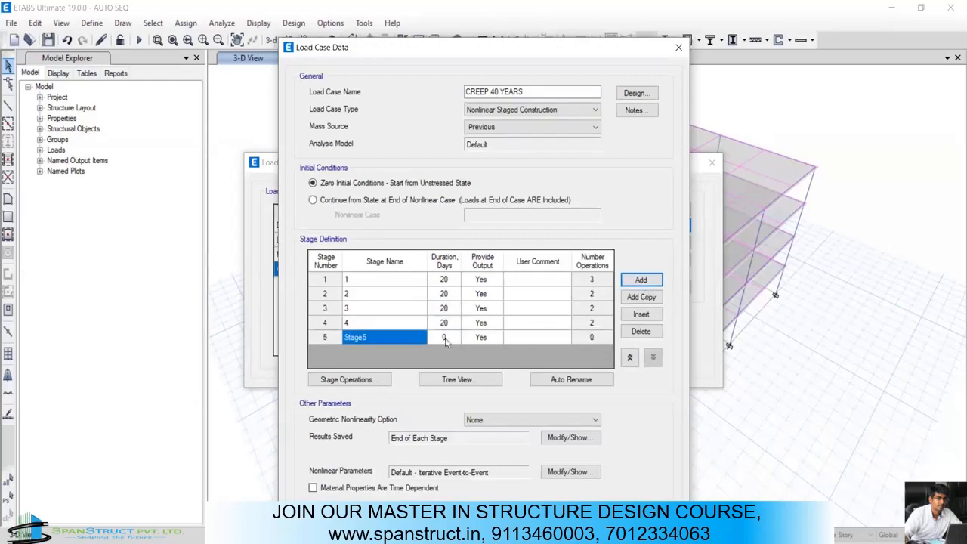
click(365, 337)
drag(366, 337, 338, 341)
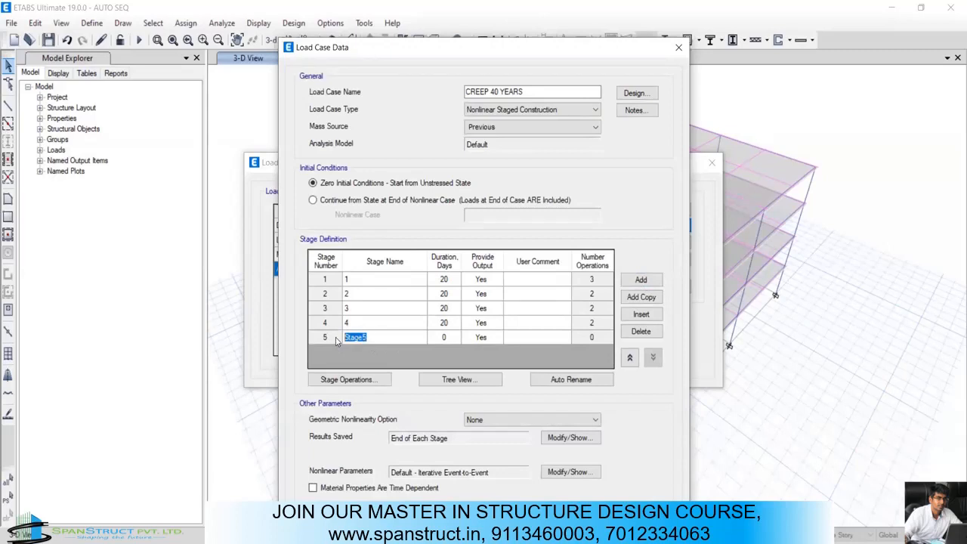
key(BackSpace)
text(AFTER 1 YEAR)
click(444, 337)
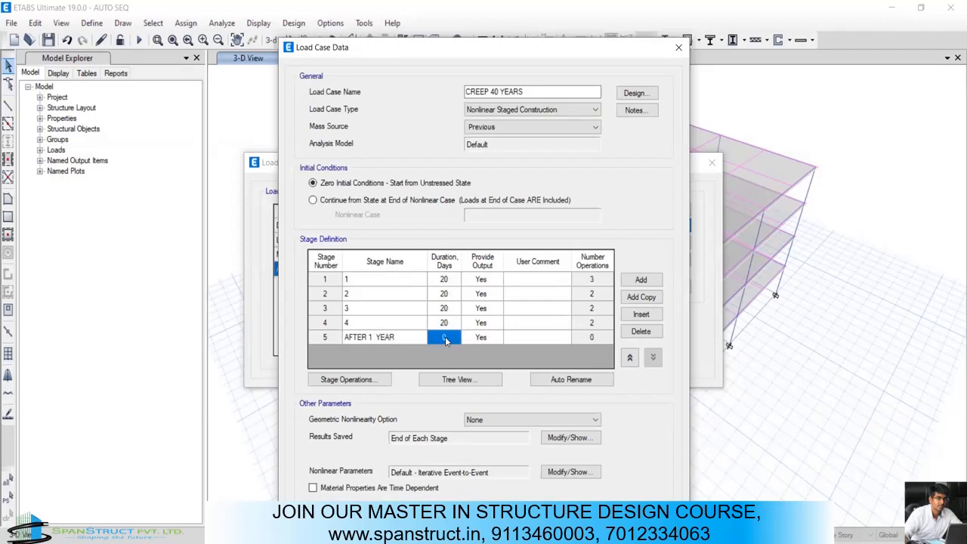
click(444, 337)
text(360)
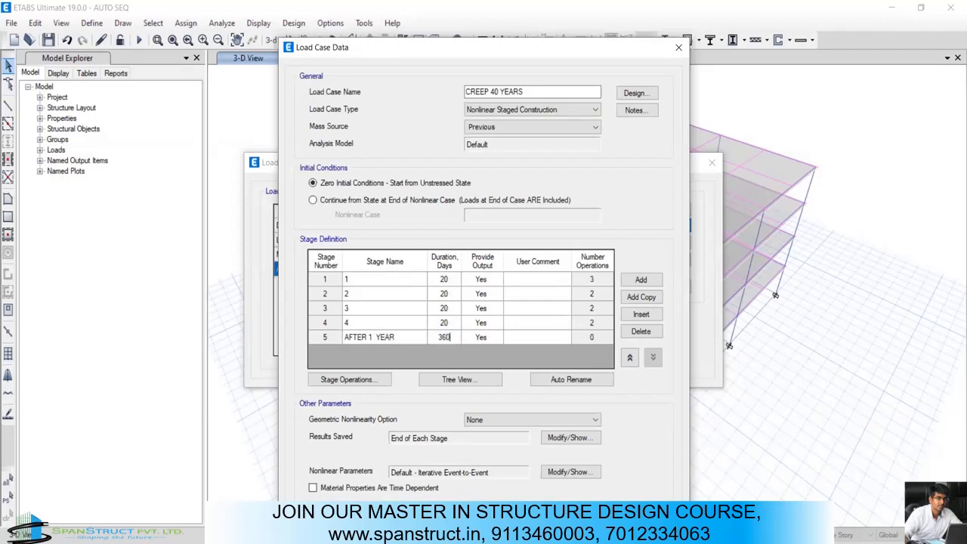
click(328, 344)
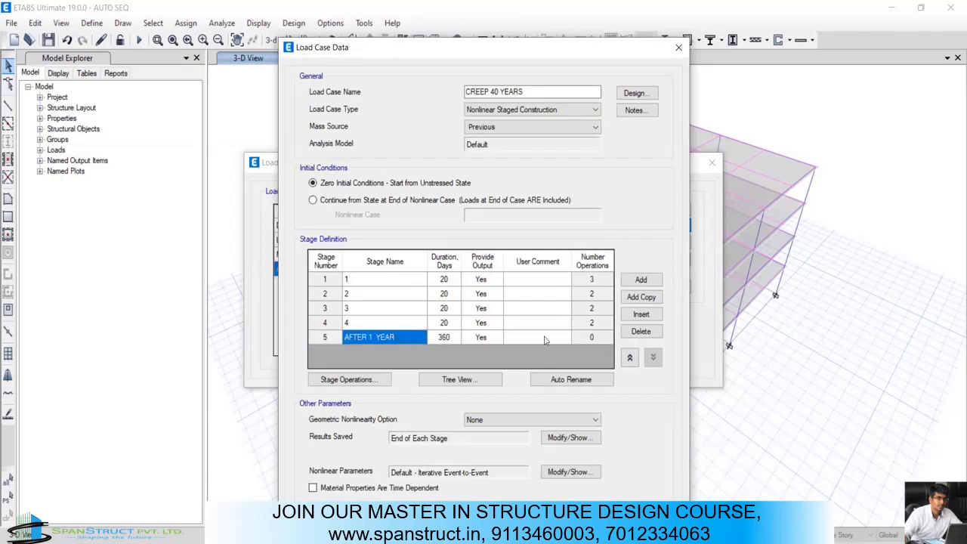
Step: Add a sixth construction stage and name it AFTER 40 YEAR
click(405, 339)
click(641, 279)
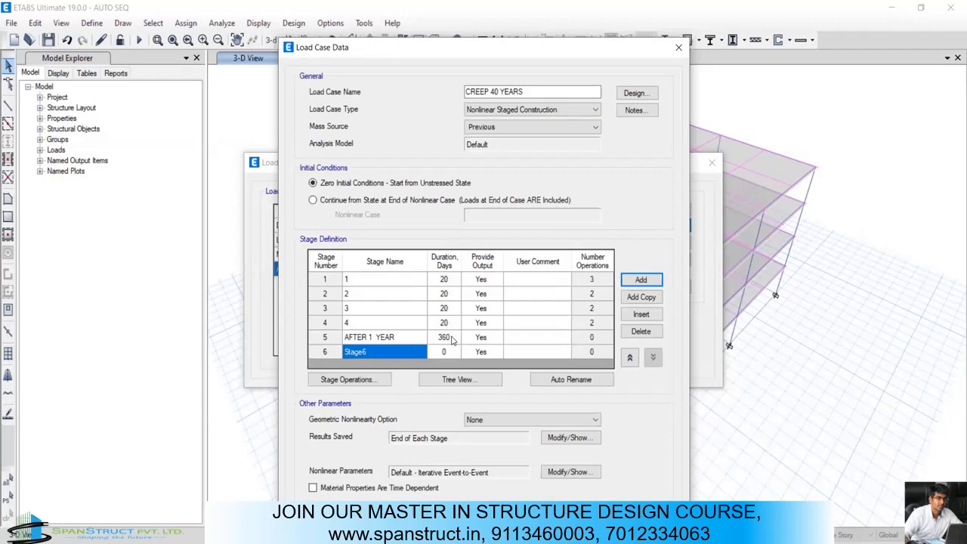
click(387, 350)
text(AF)
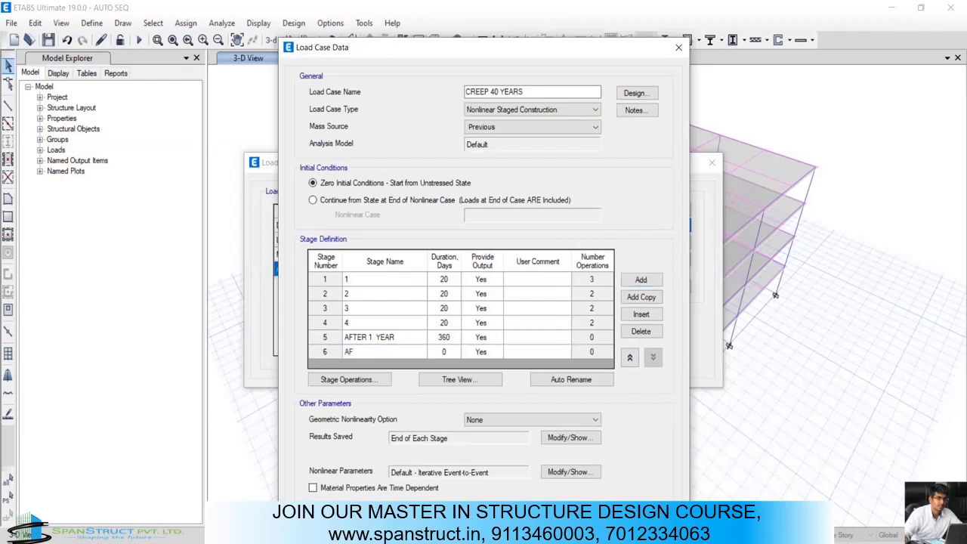
text(TER 40 YEAR)
Step: Set the duration of the AFTER 40 YEAR stage to 14400 days
click(456, 355)
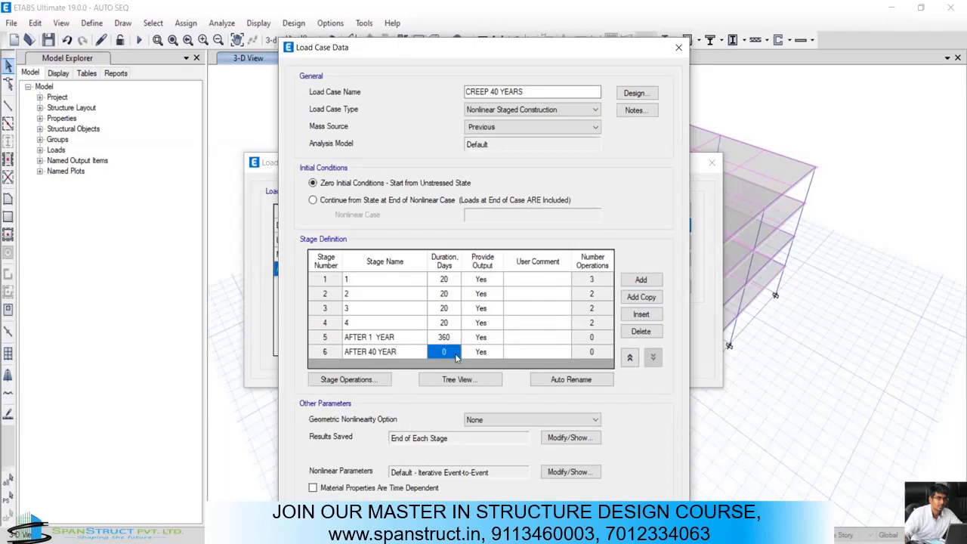
click(456, 353)
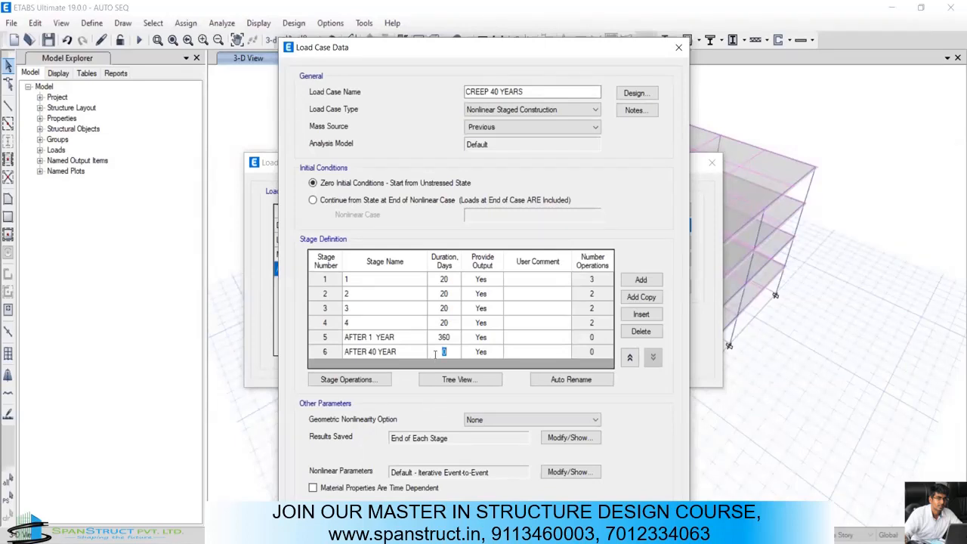
text(40)
text(1)
text(356)
key(BackSpace)
key(BackSpace)
text(60)
key(Return)
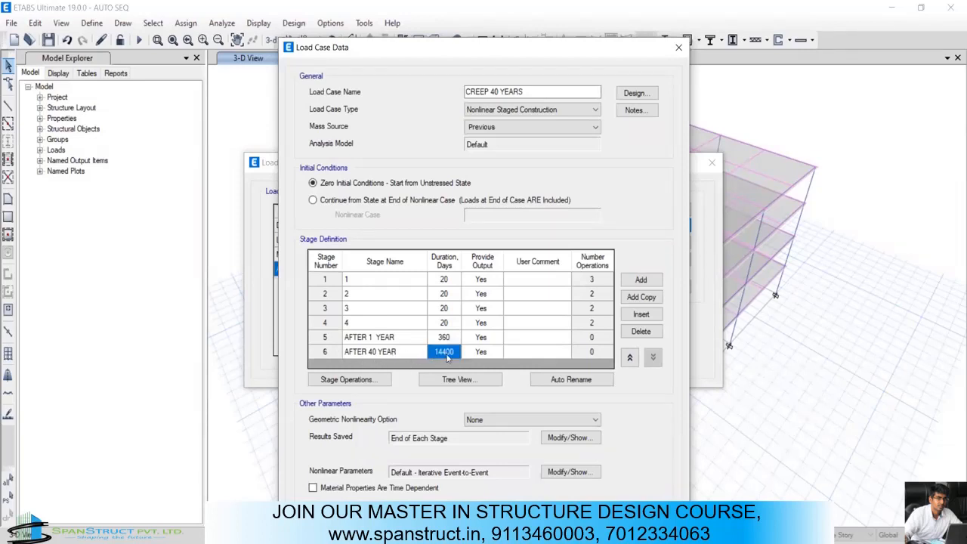
Step: Open the stage operations and add an Add Structure operation for the All group to the AFTER 40 YEAR stage
click(349, 380)
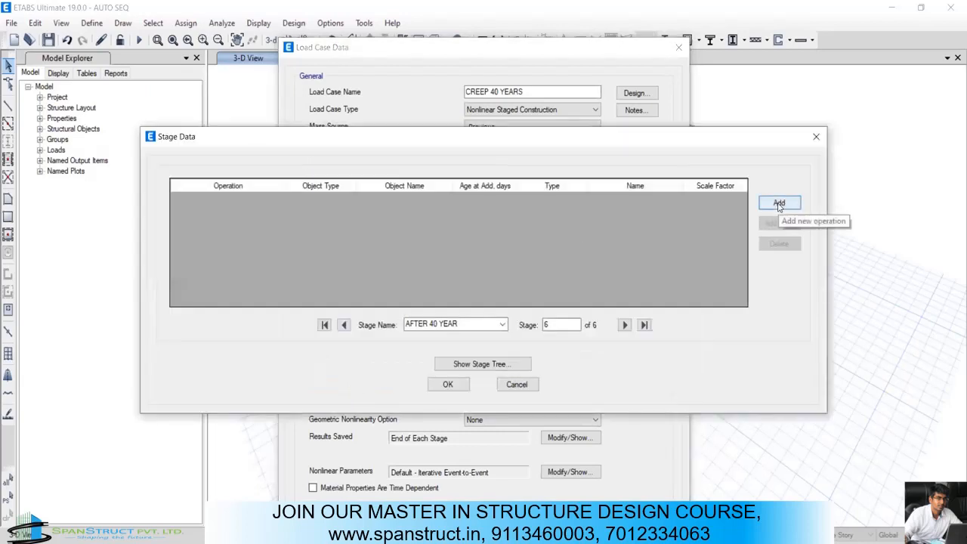
click(779, 202)
click(261, 202)
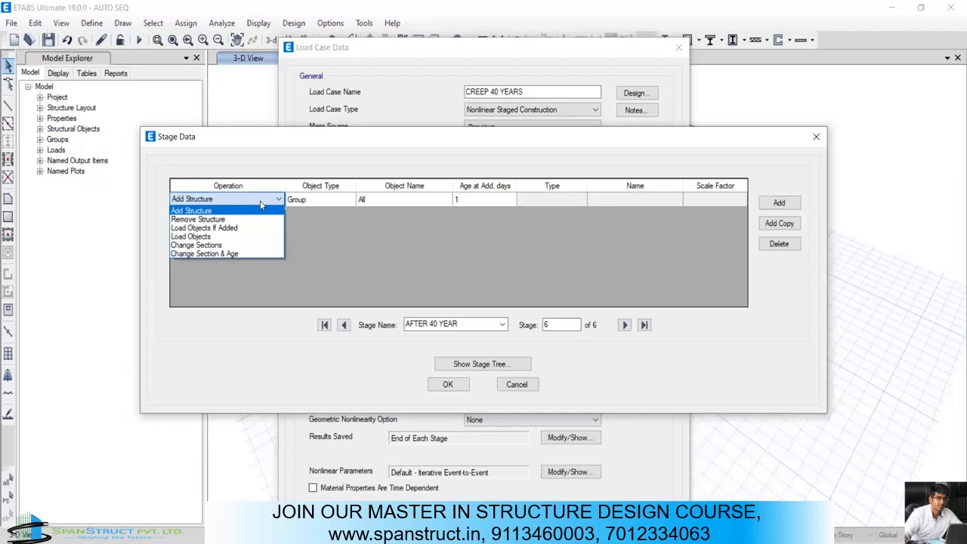
click(261, 204)
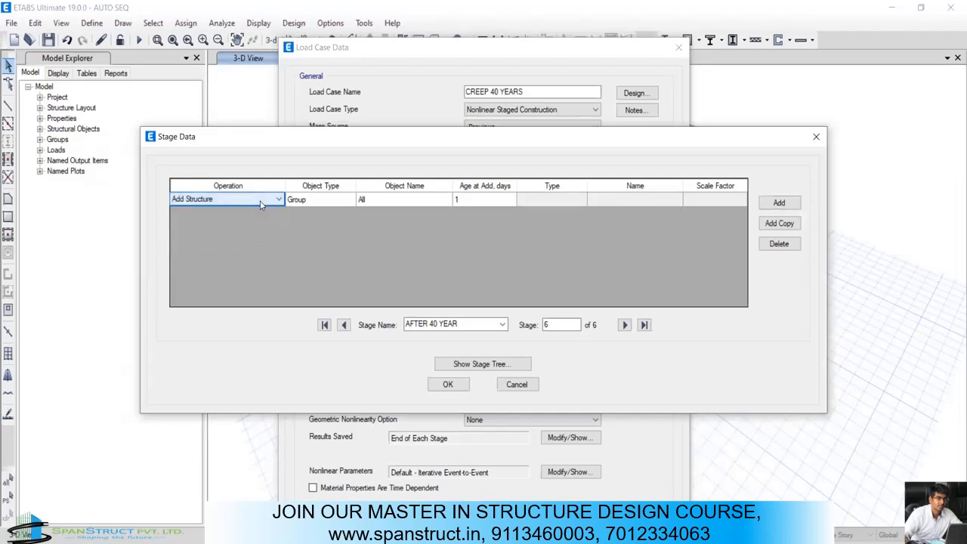
Step: Review the operations of stages 1 to 4 and move on to the AFTER 1 YEAR stage
click(325, 325)
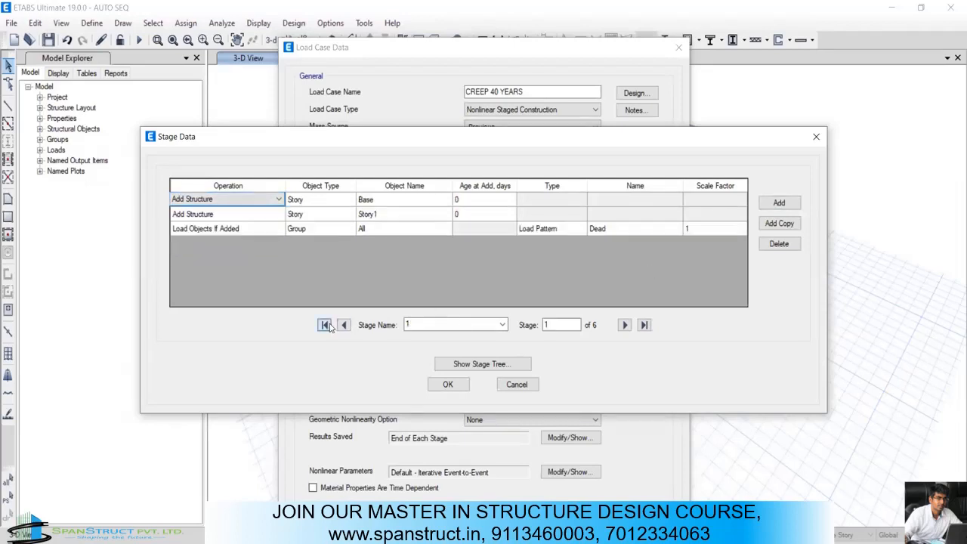
click(624, 326)
click(625, 326)
click(625, 326)
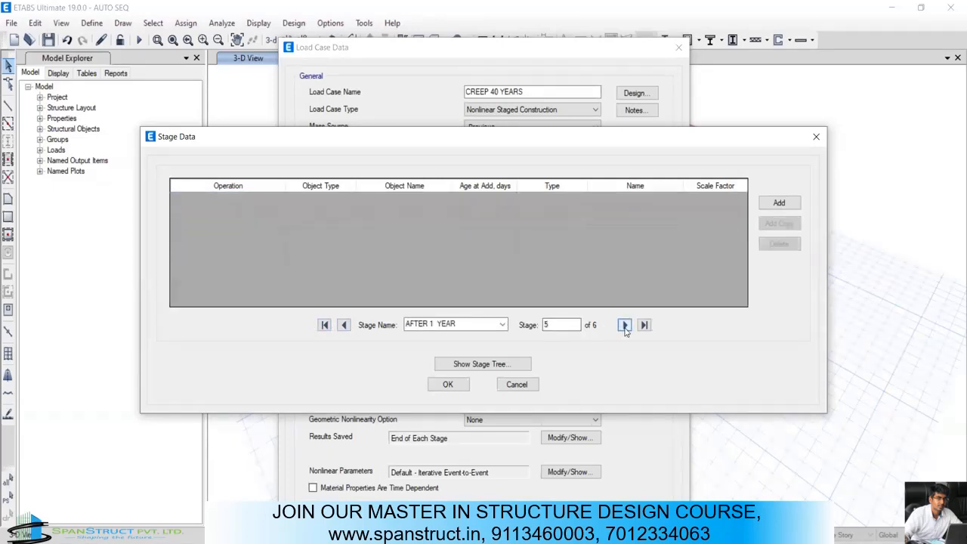
click(344, 326)
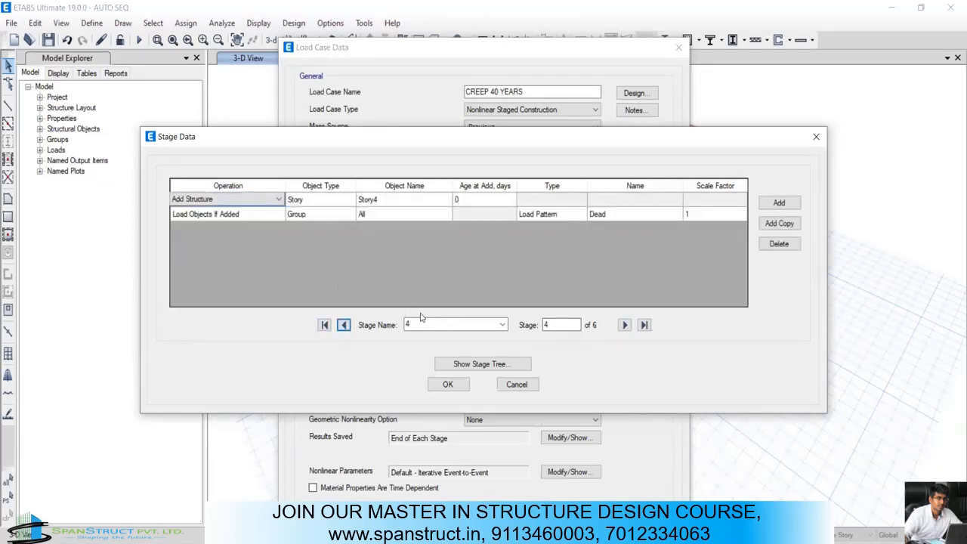
click(624, 325)
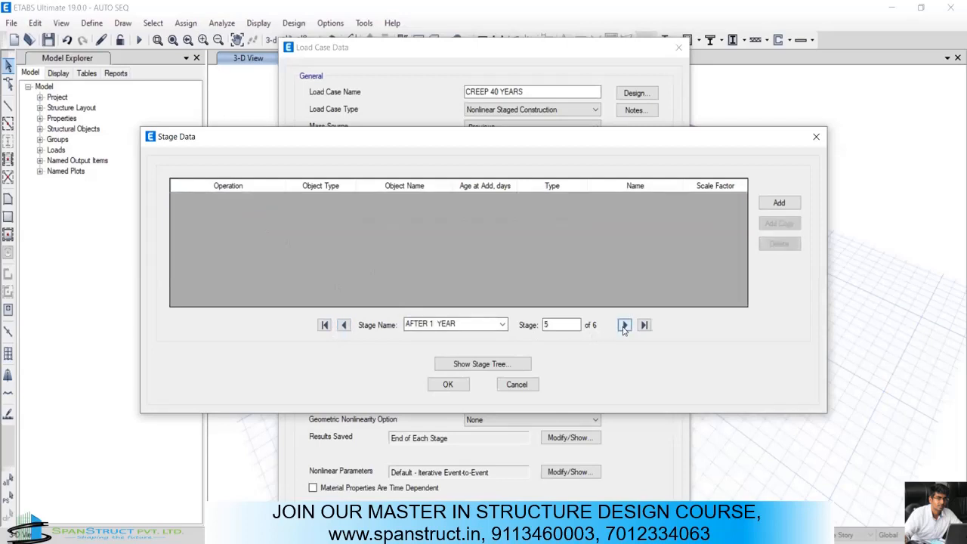
Step: Add an operation to the AFTER 1 YEAR stage and set it to Load Objects for the All group
click(779, 202)
click(249, 203)
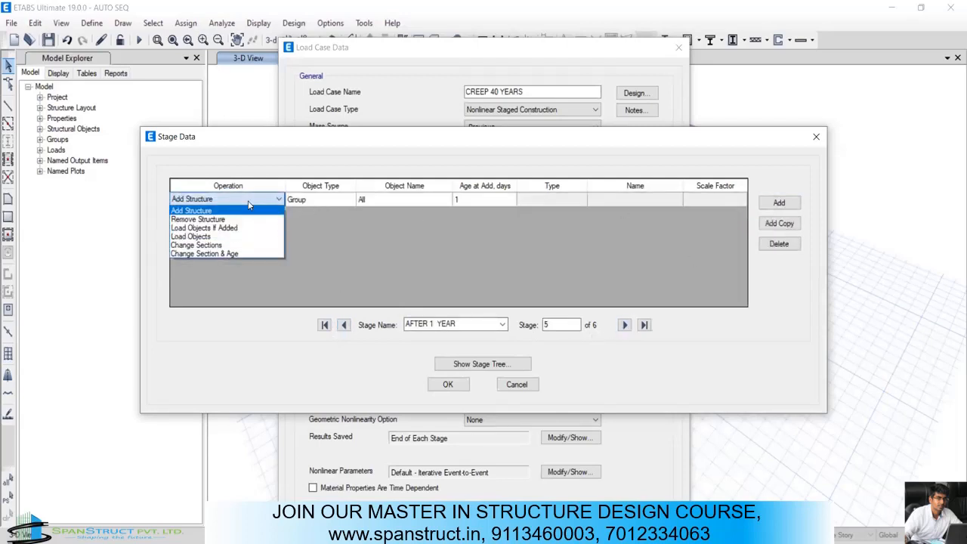
click(249, 210)
click(496, 201)
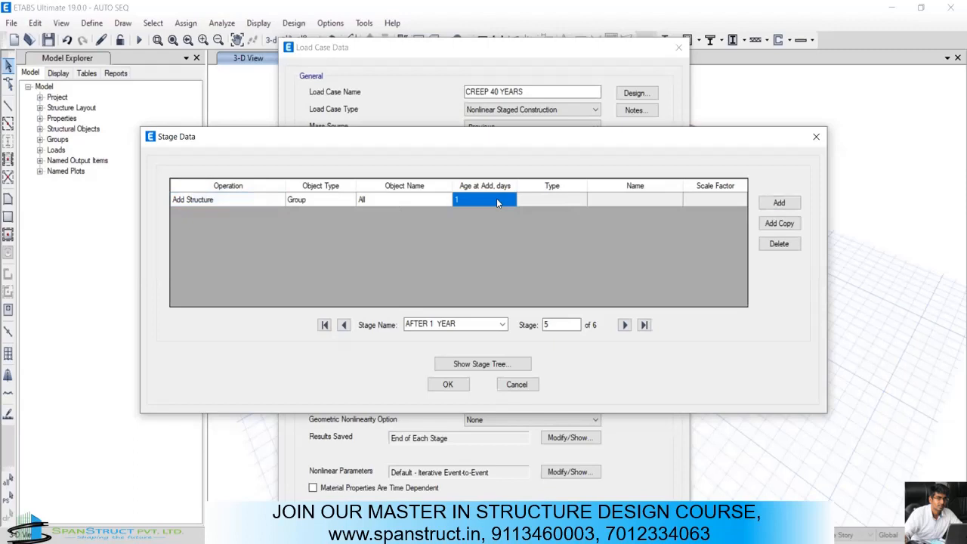
click(711, 201)
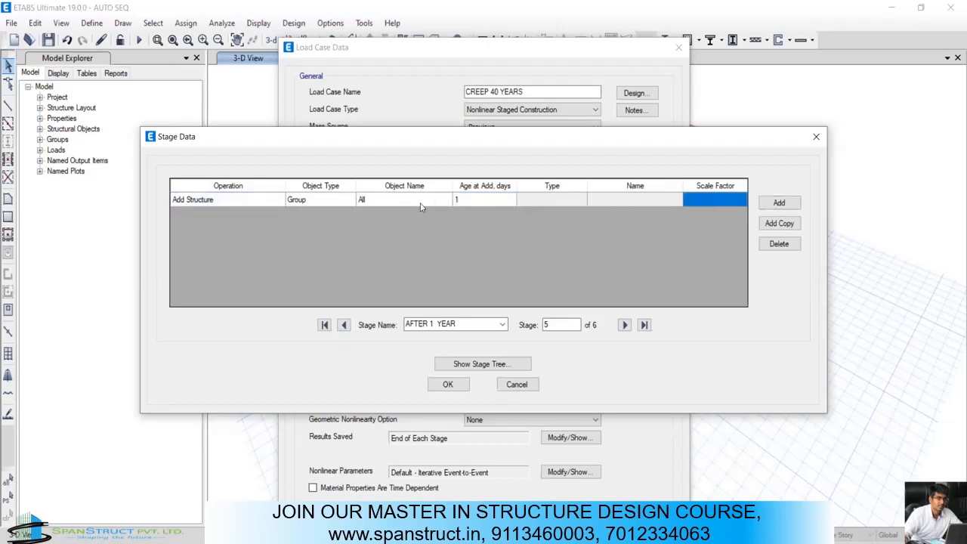
click(318, 200)
click(319, 200)
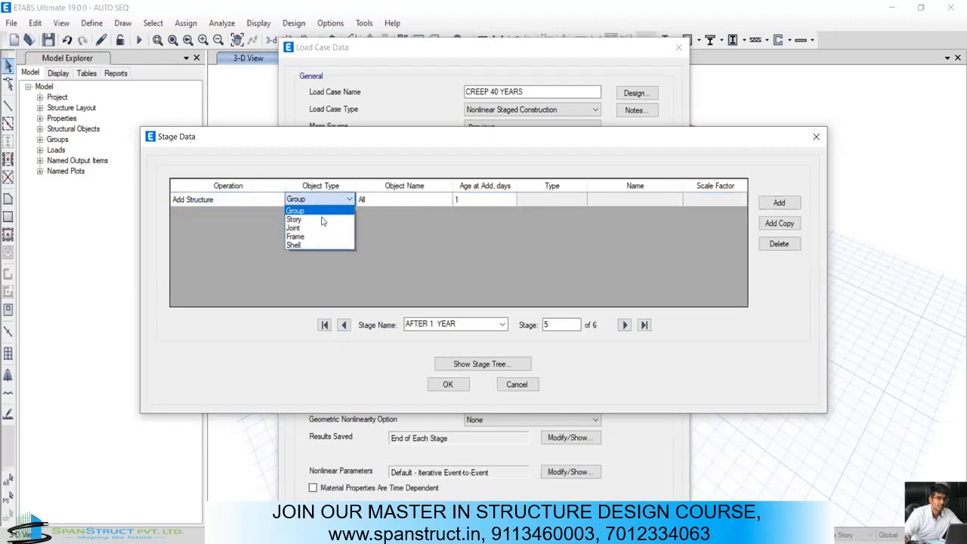
click(423, 205)
click(468, 203)
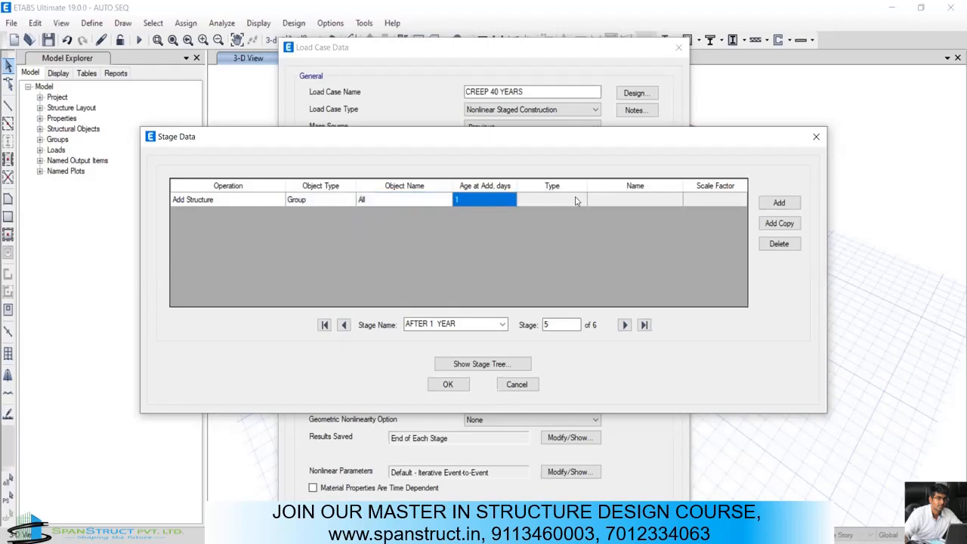
click(576, 201)
click(259, 203)
click(260, 203)
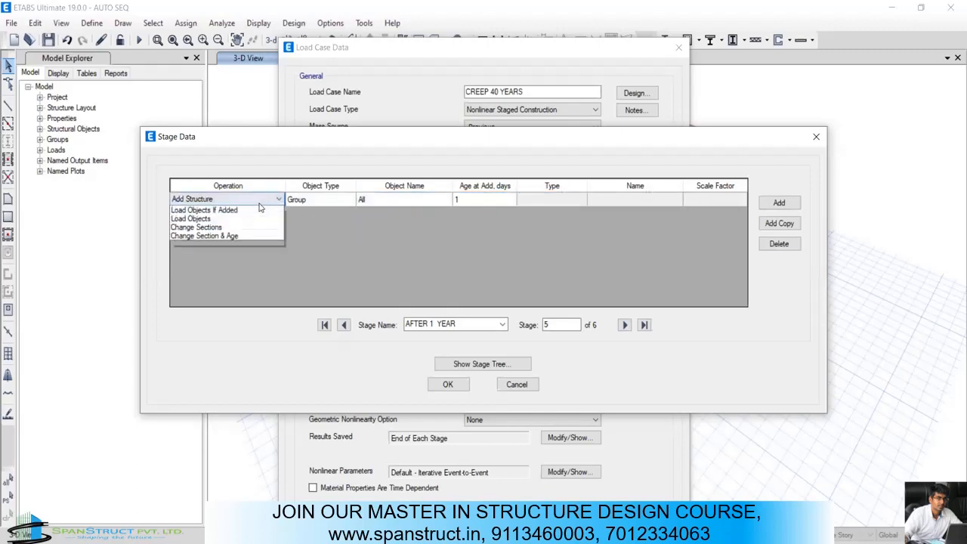
click(238, 239)
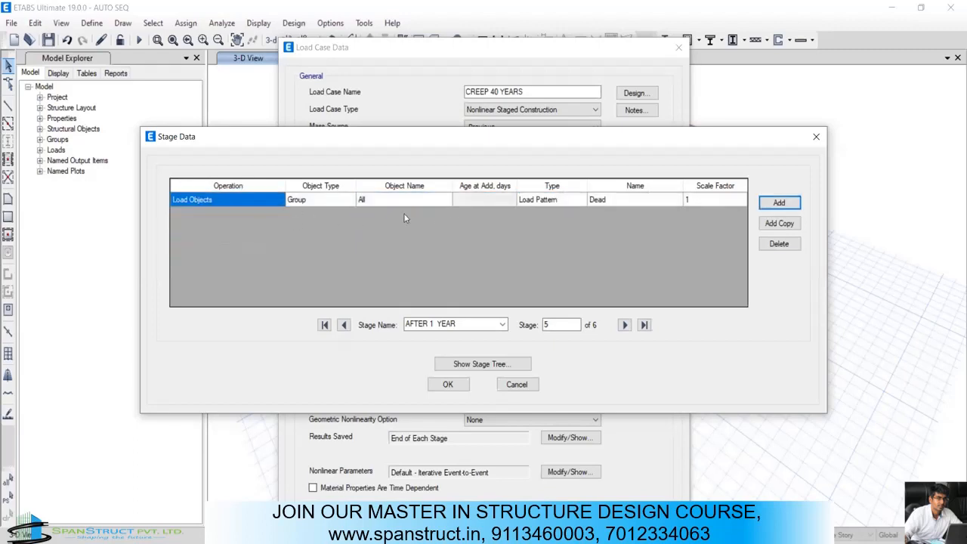
Step: Assign the Live load pattern to the AFTER 1 YEAR operation and edit its scale factor
click(545, 201)
click(544, 201)
click(541, 208)
click(605, 201)
click(604, 201)
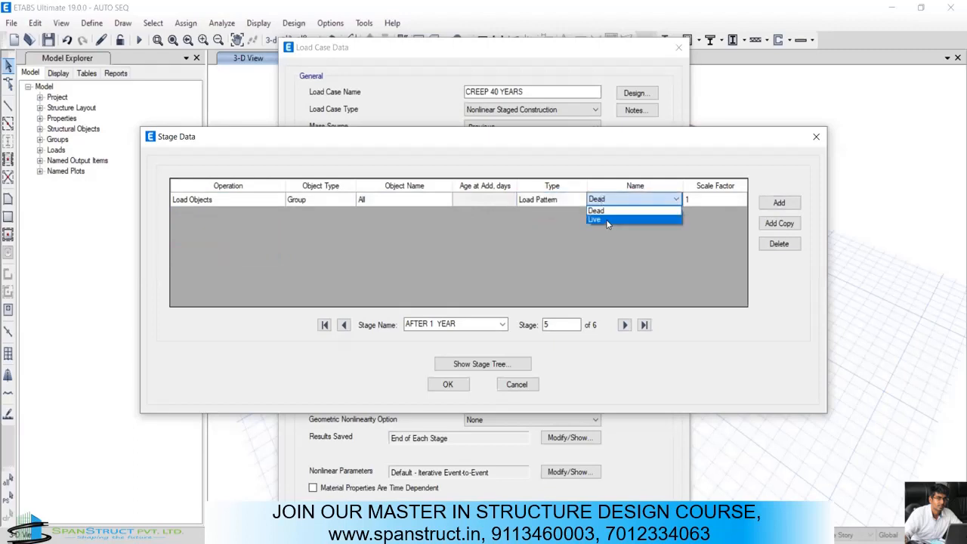
click(606, 220)
click(696, 201)
click(707, 201)
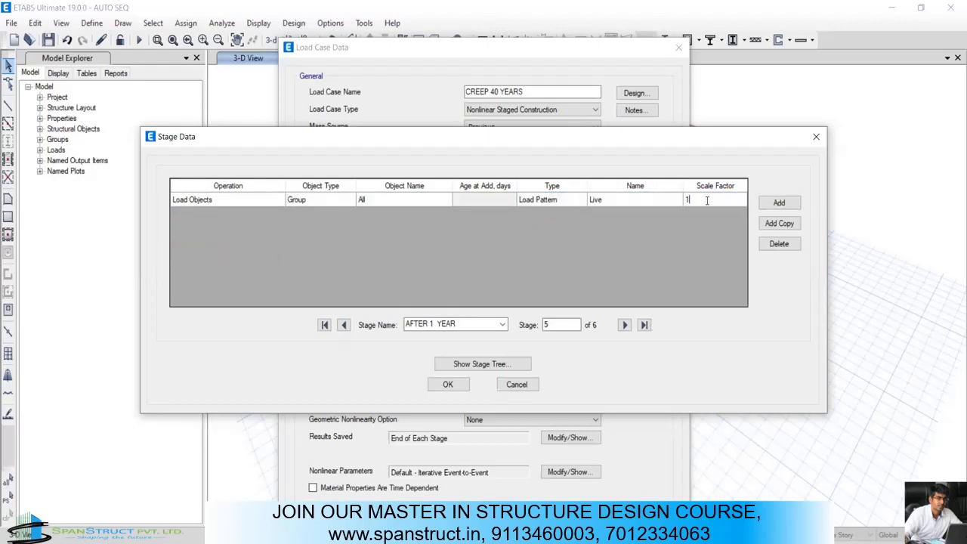
double_click(708, 201)
key(BackSpace)
Step: Set the AFTER 40 YEAR stage to Load Objects with the Live load pattern at scale factor 1, and accept the stage data
click(644, 325)
click(221, 200)
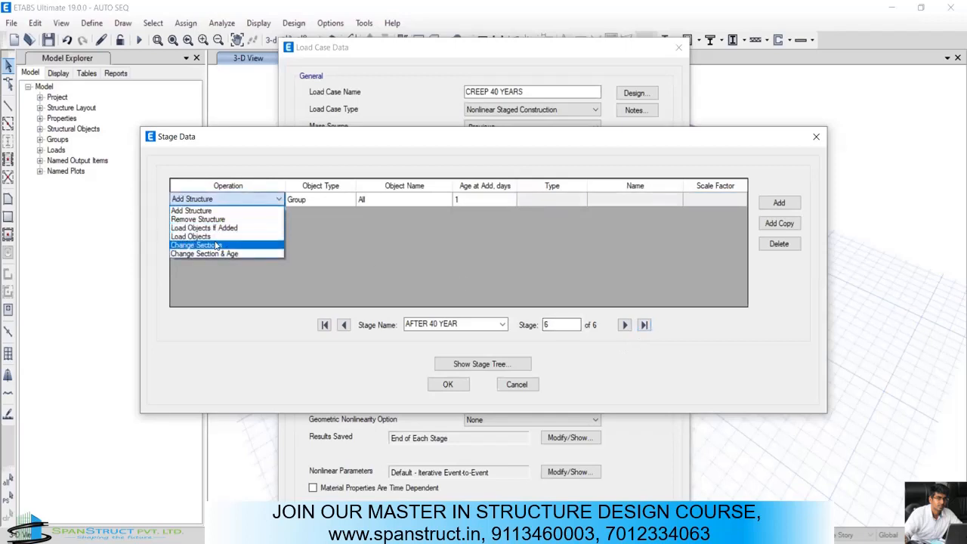
click(219, 233)
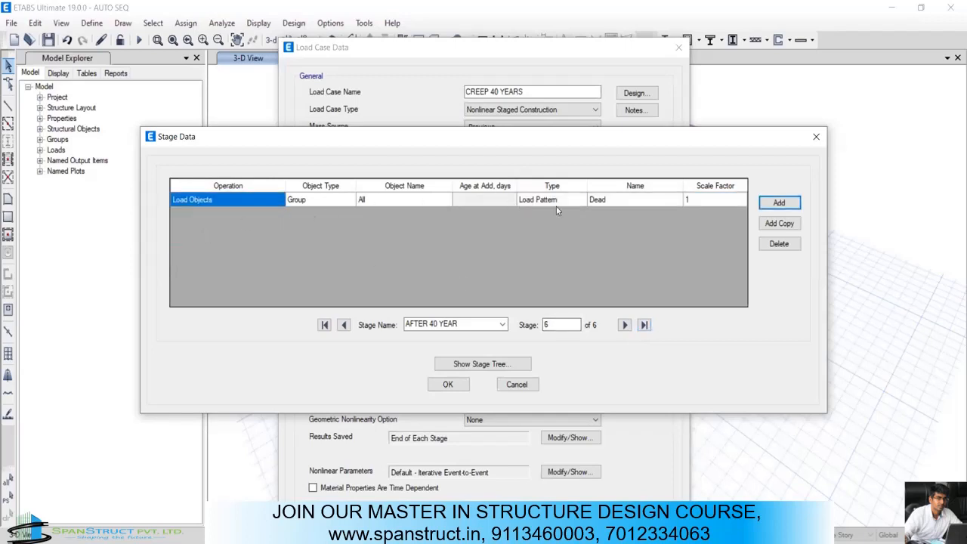
click(600, 201)
click(608, 216)
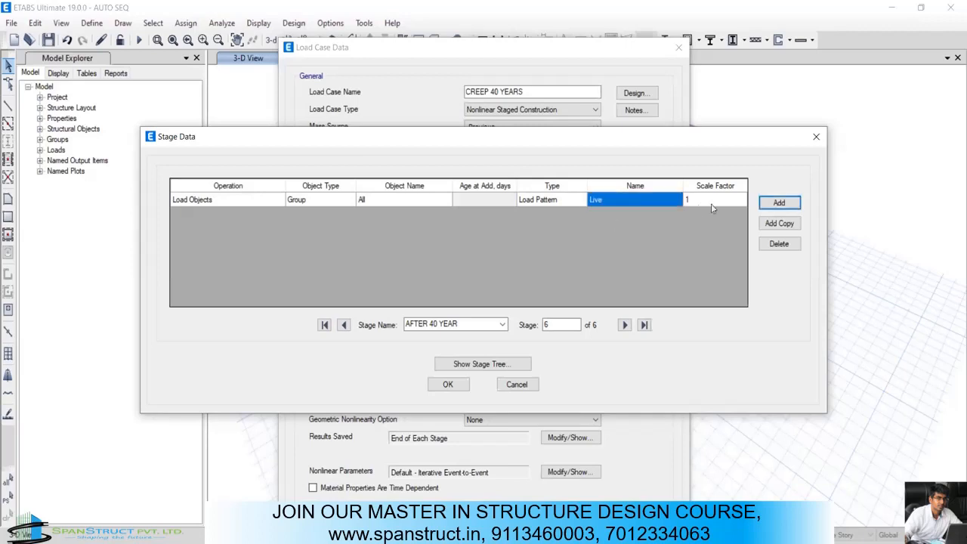
click(712, 200)
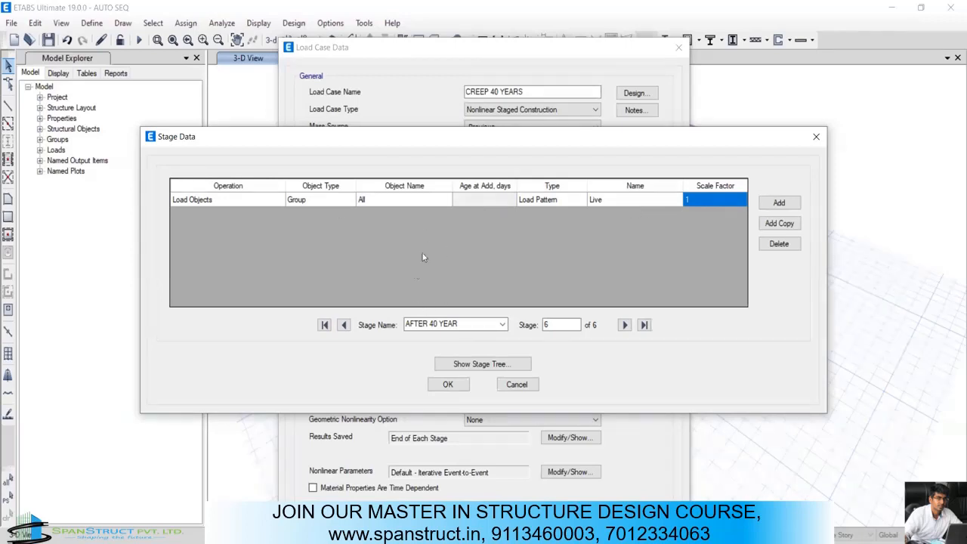
click(448, 383)
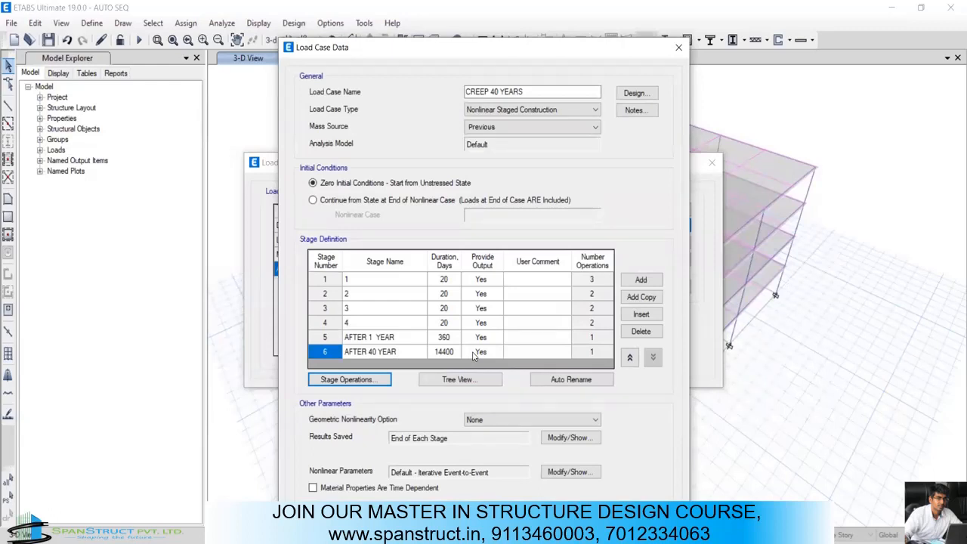
Step: Make material properties time dependent in the CREEP 40 YEARS case, keep the nonlinear and results-saved settings, and accept the load cases
click(346, 492)
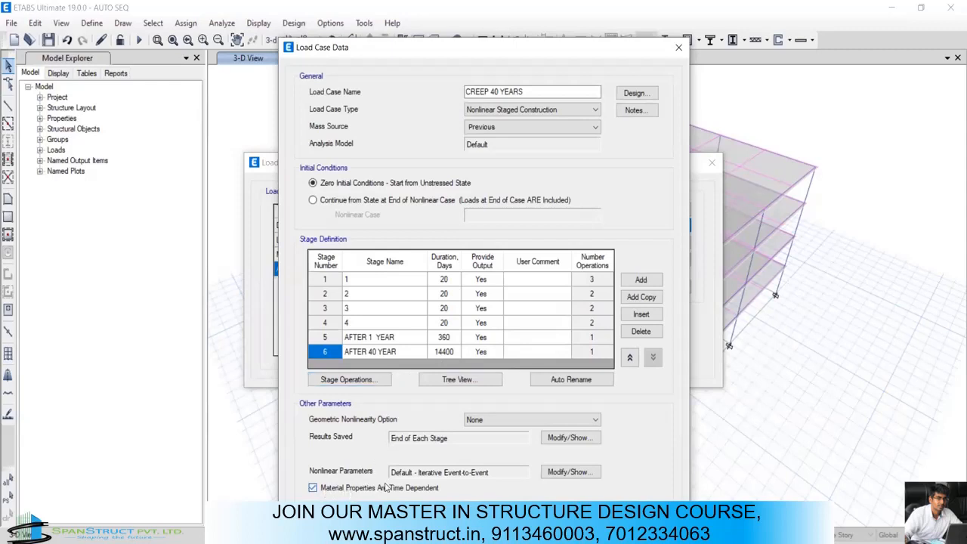
click(551, 474)
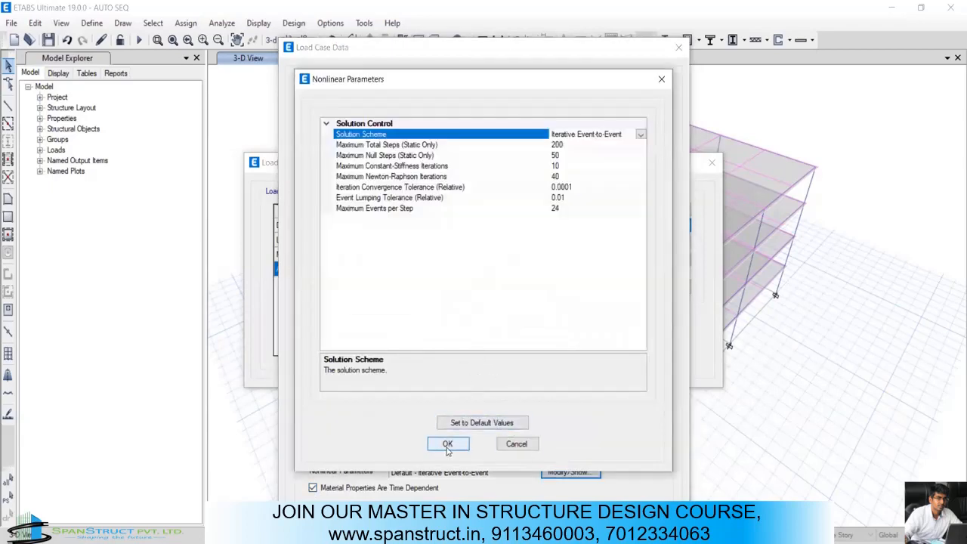
click(447, 445)
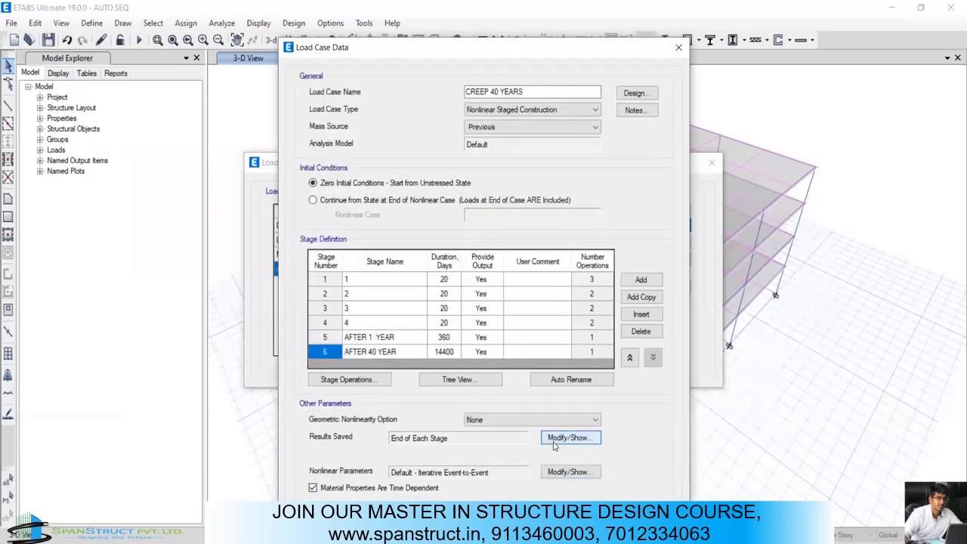
click(554, 442)
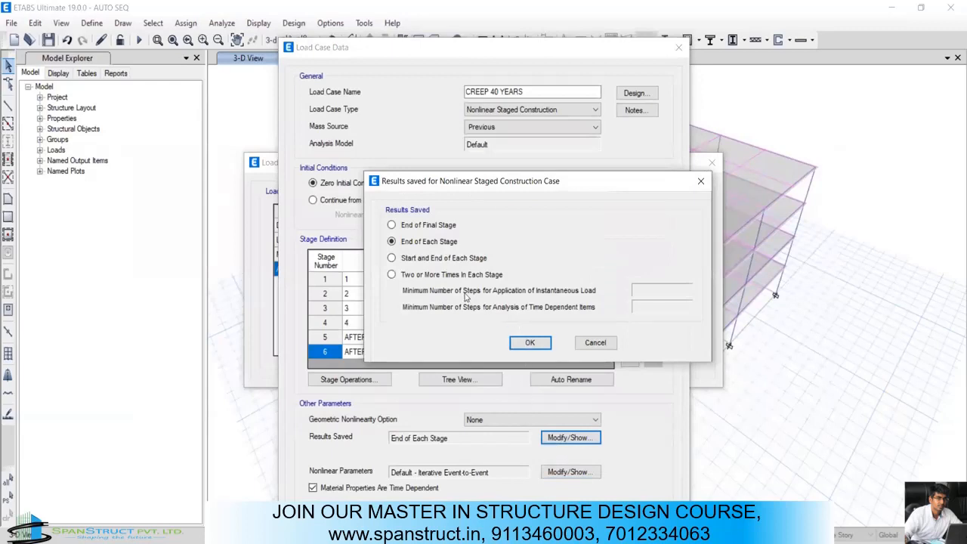
click(530, 342)
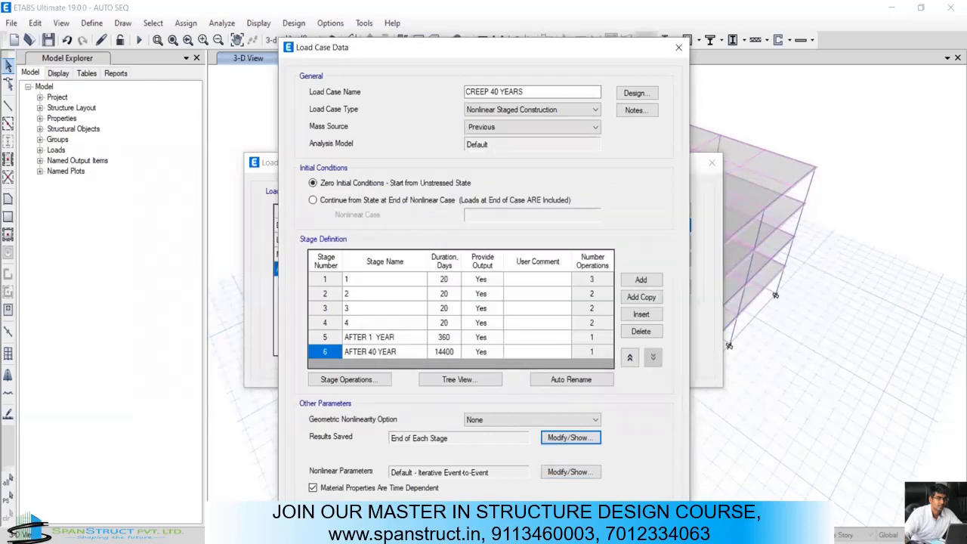
key(Return)
click(642, 328)
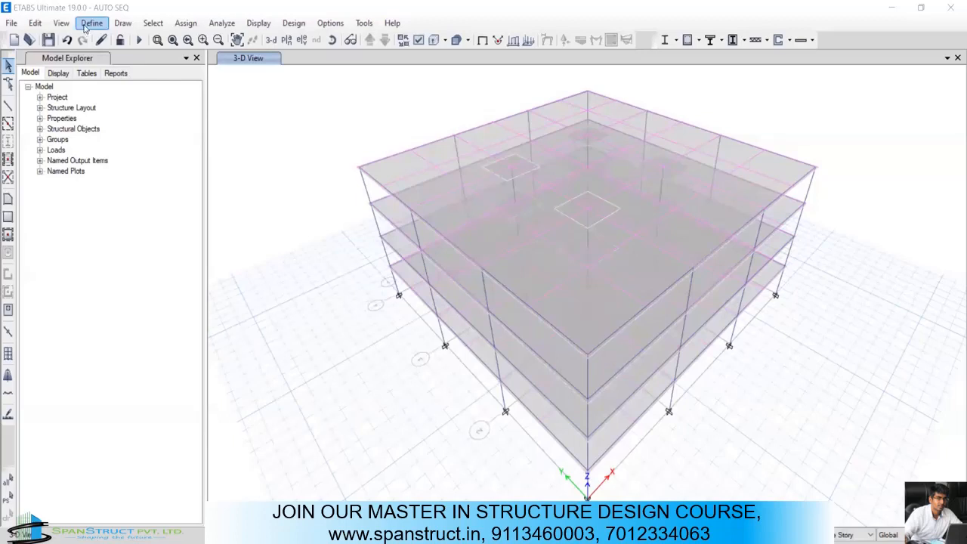
Step: Open the time dependent properties of the M20 concrete material and include Creep and Shrinkage
click(87, 24)
click(112, 39)
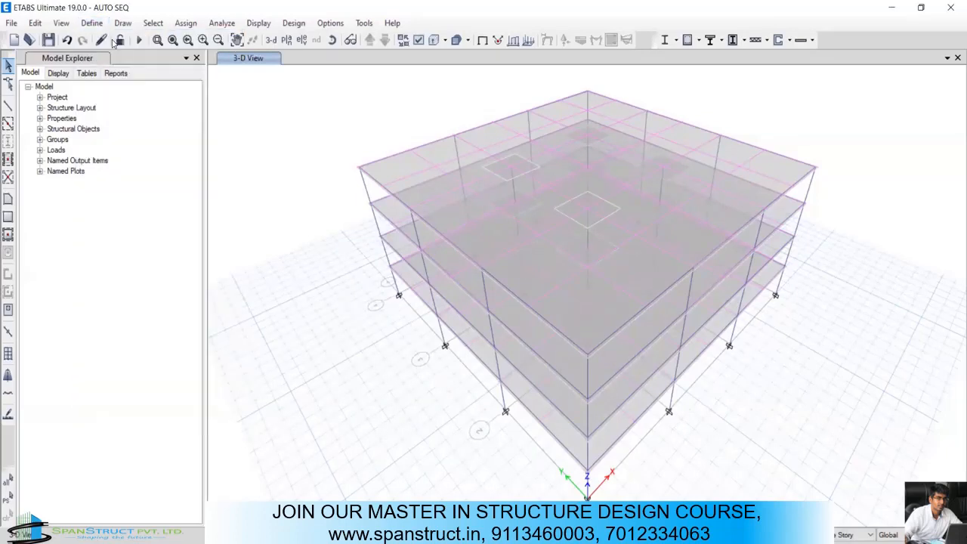
click(393, 240)
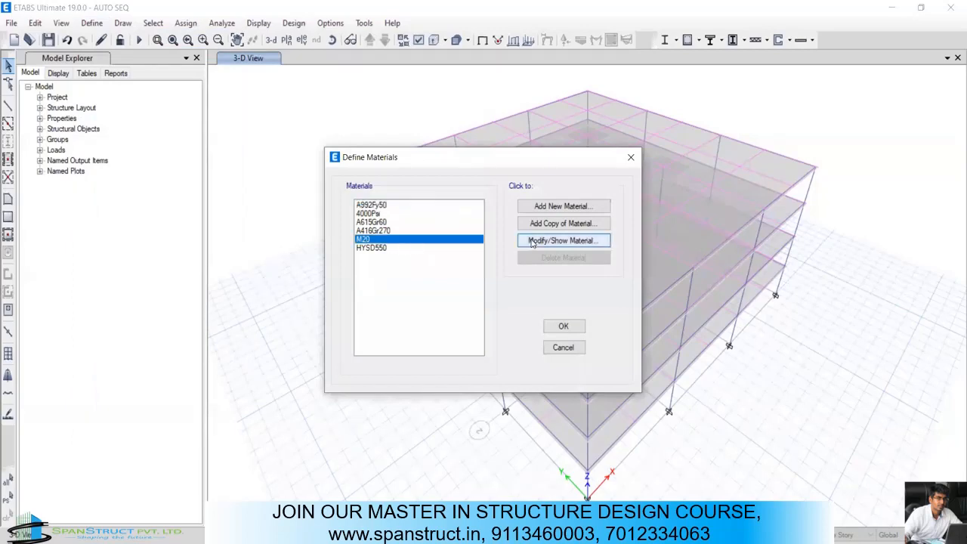
double_click(424, 240)
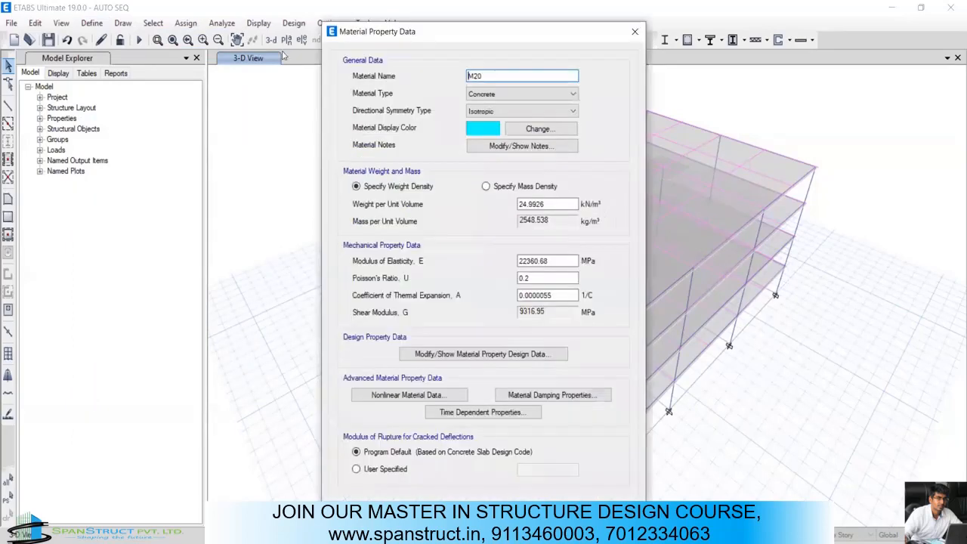
click(502, 412)
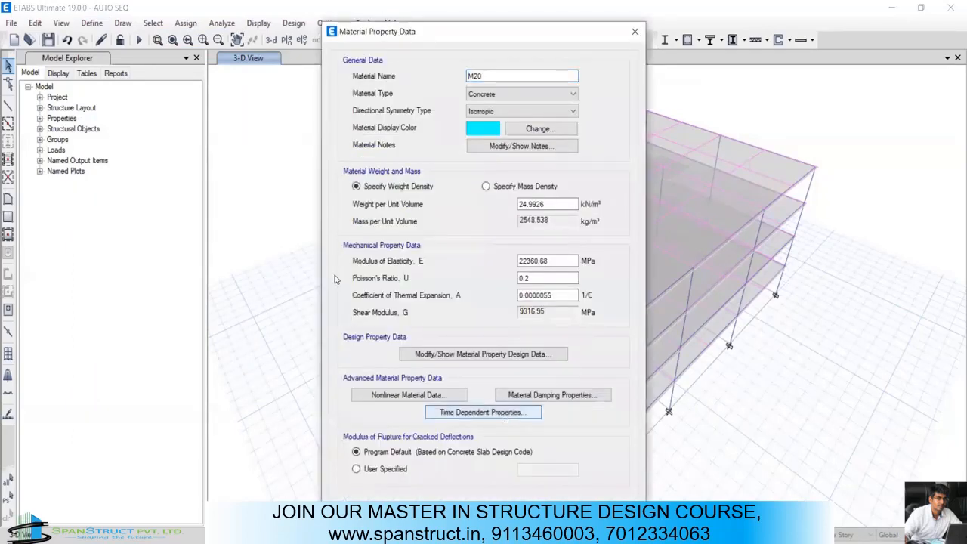
click(256, 258)
click(260, 275)
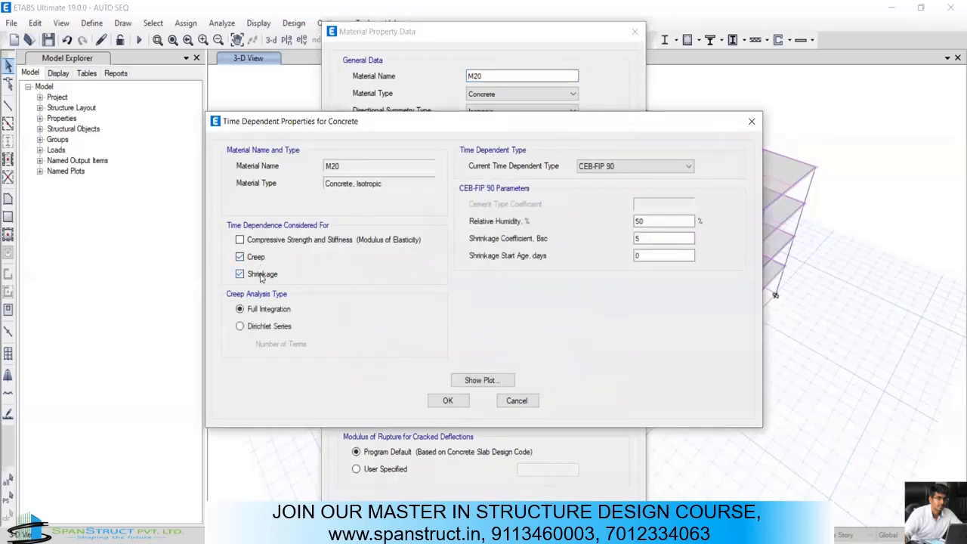
Step: Check the available time dependent types for M20 and examine its creep coefficient plot over time
click(601, 168)
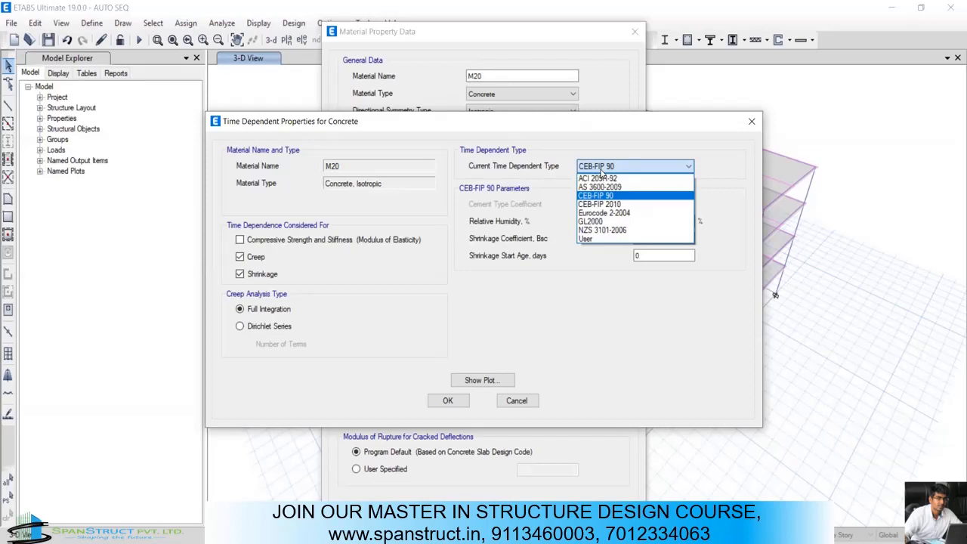
click(602, 170)
click(602, 169)
click(602, 169)
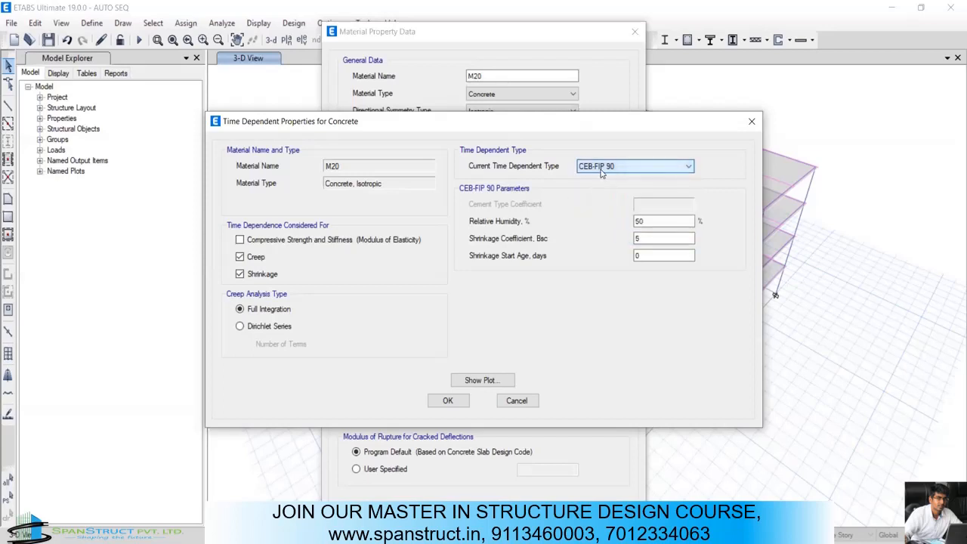
click(483, 380)
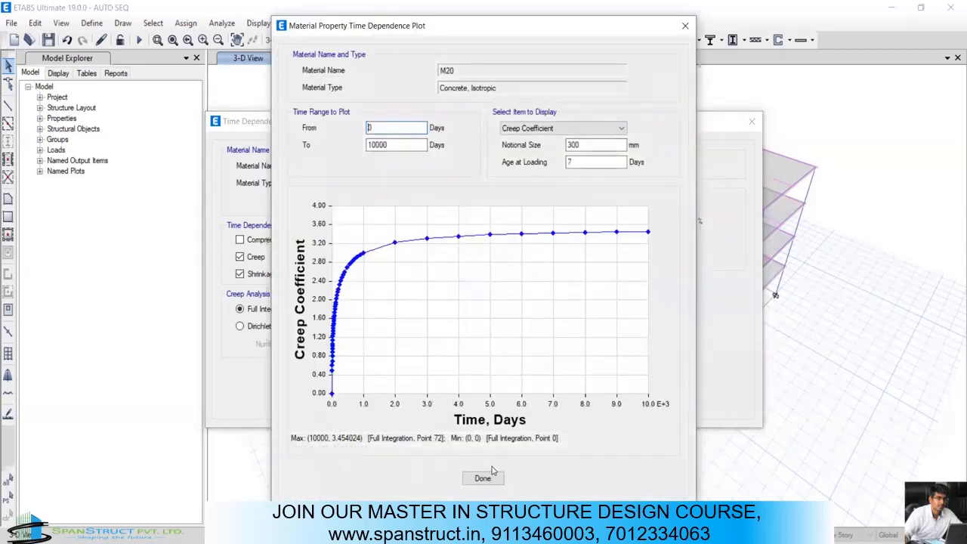
click(483, 476)
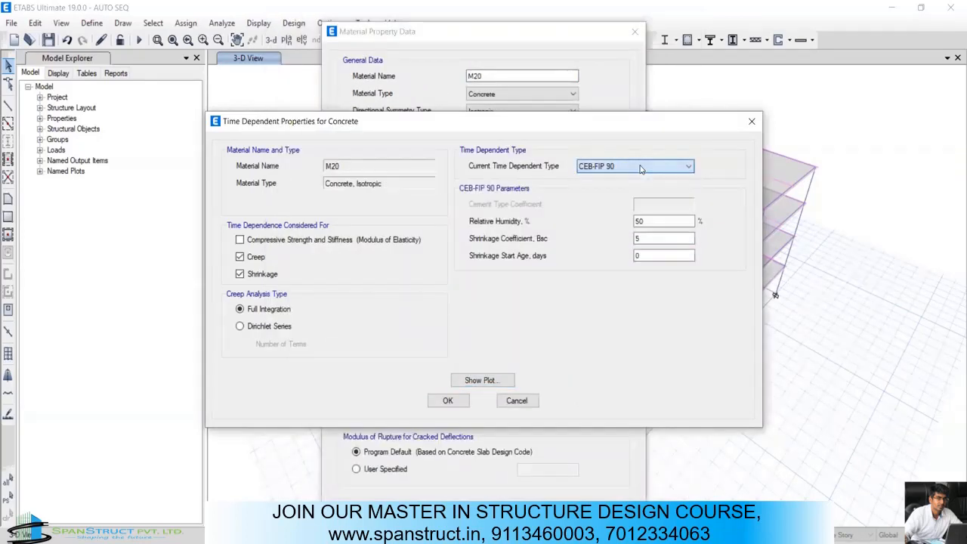
Step: Keep CEB-FIP 90 as the time dependent type for M20 and confirm the time dependent properties
click(641, 168)
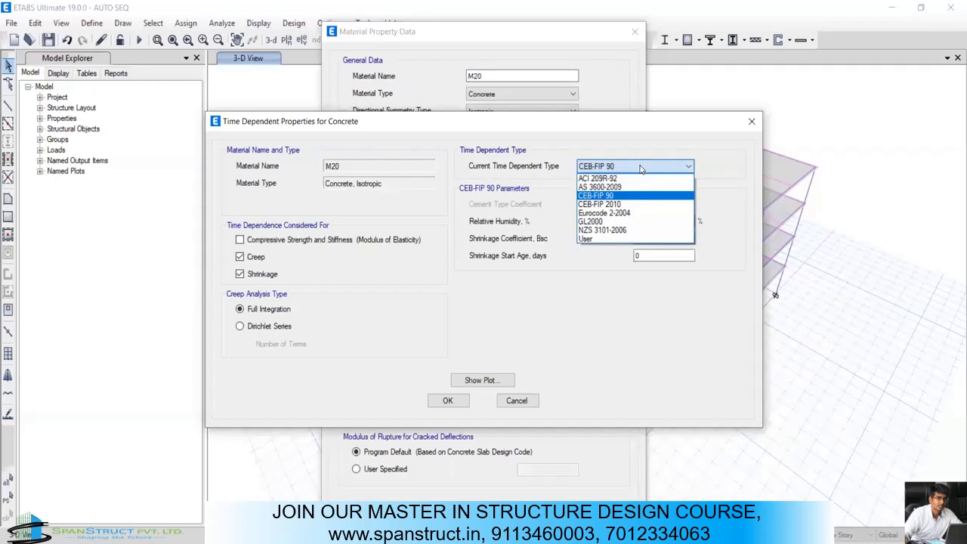
click(641, 168)
click(689, 166)
click(689, 167)
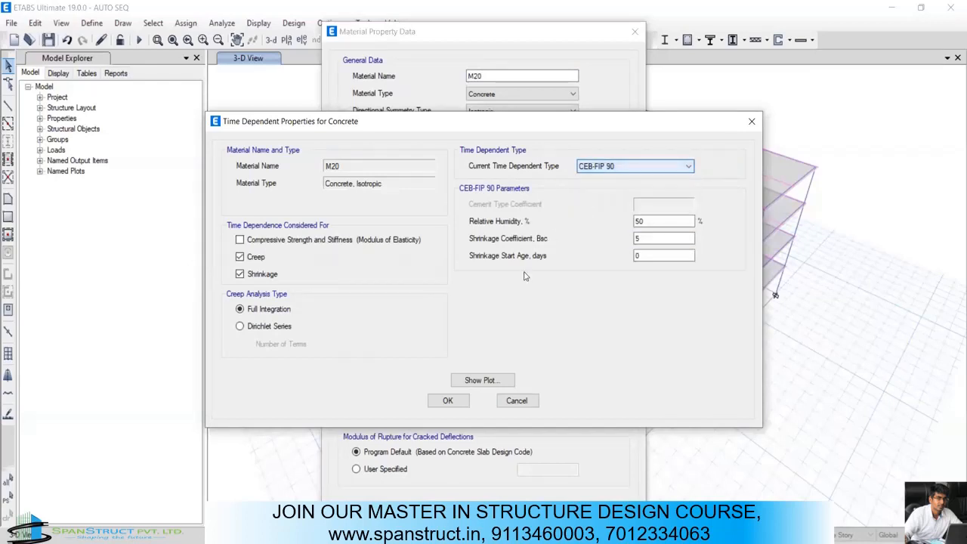
click(452, 400)
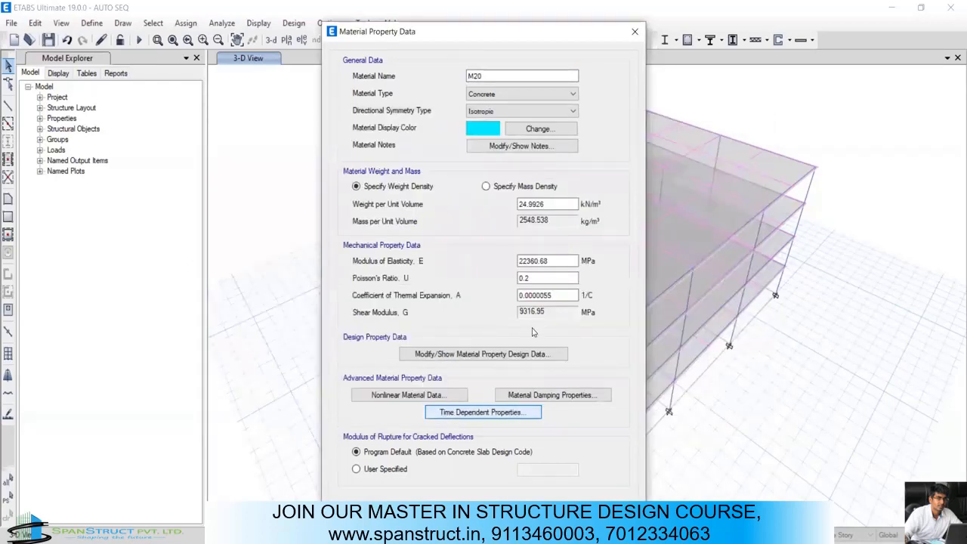
Step: Recheck M20's creep coefficient plot in its time dependent properties and accept the material definitions
click(495, 412)
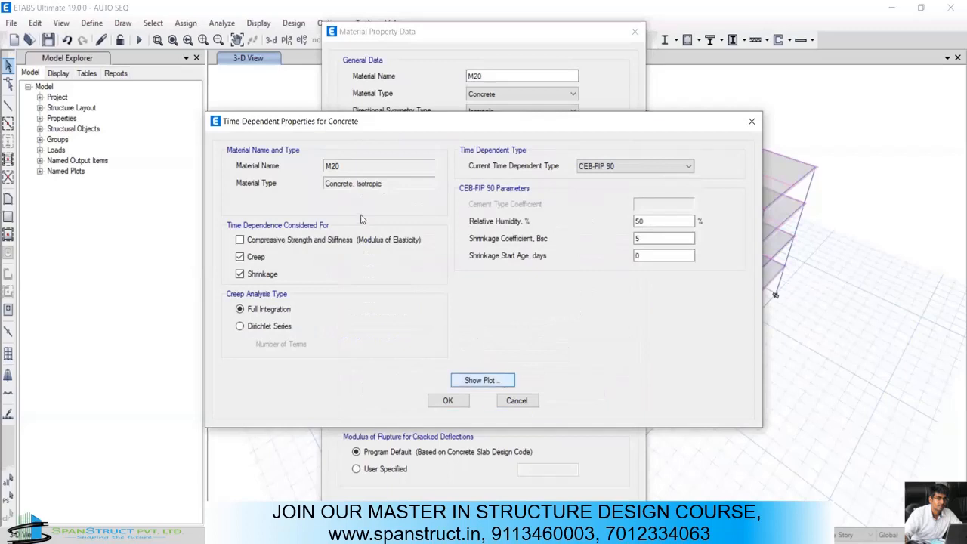
click(483, 380)
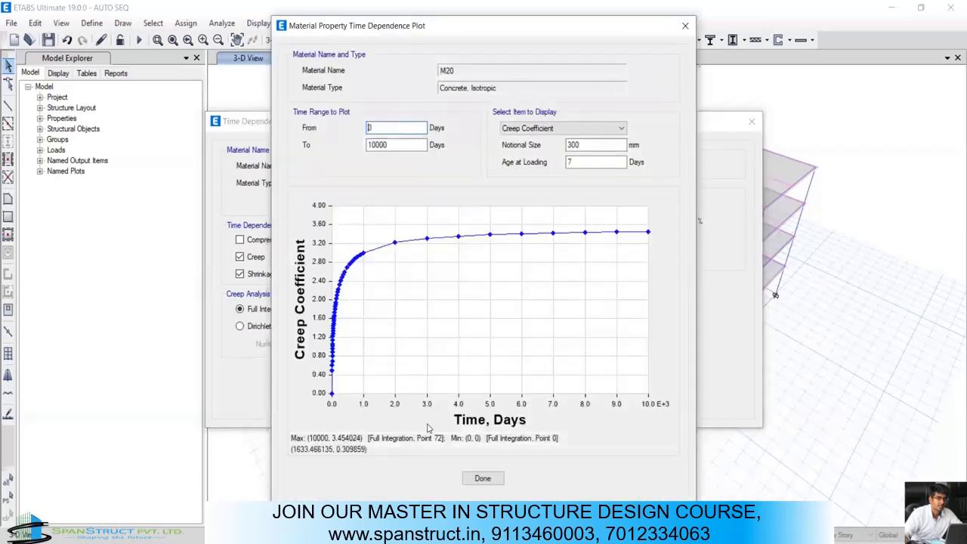
click(476, 478)
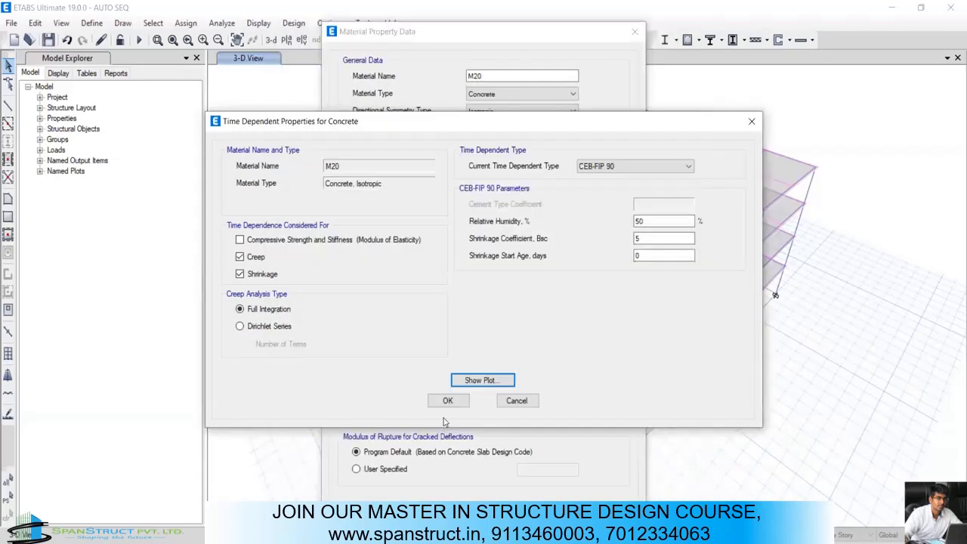
click(445, 406)
click(451, 509)
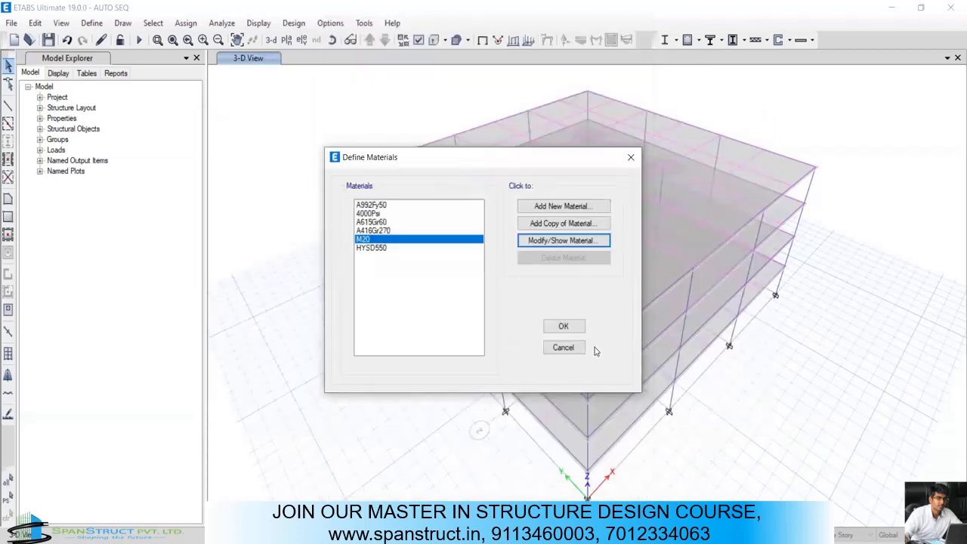
click(571, 328)
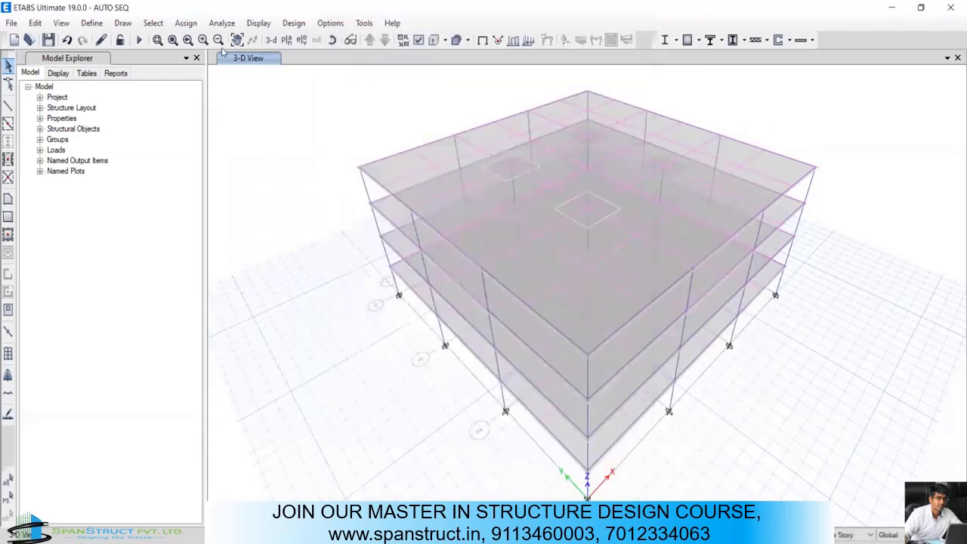
Step: Display the plan view of Story4 at Z = 12 m
click(287, 43)
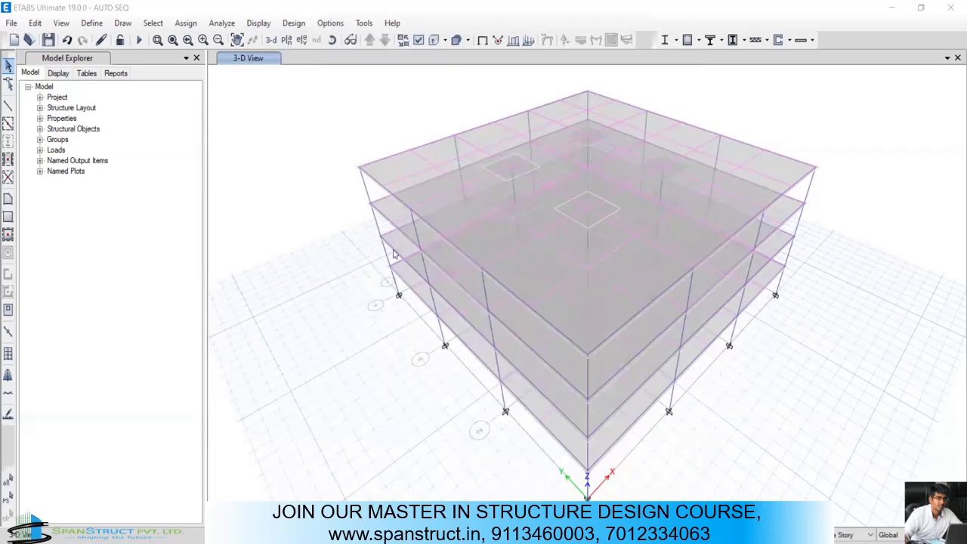
click(428, 436)
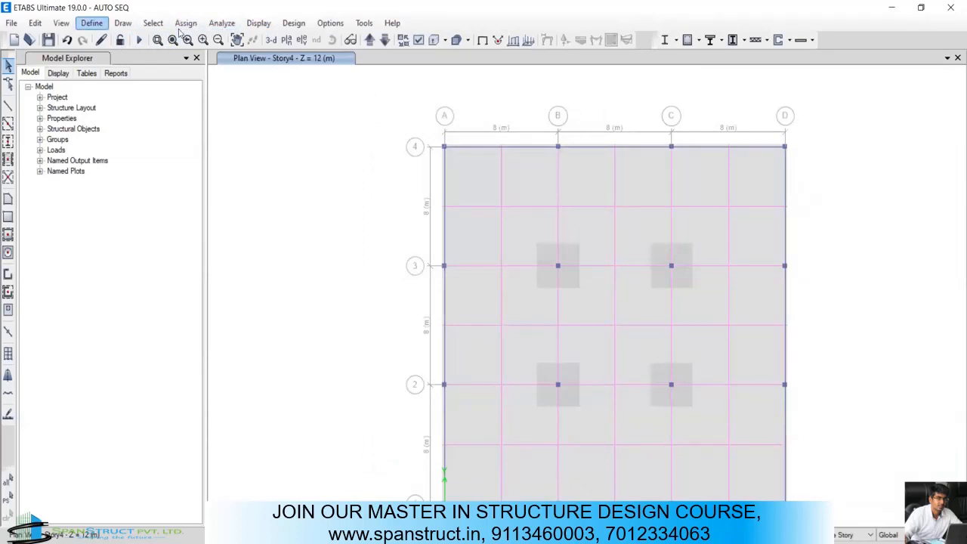
Step: Check which load cases can replace the Dead entry in the SERVI load combination, leaving the combination unmodified
click(92, 23)
click(116, 352)
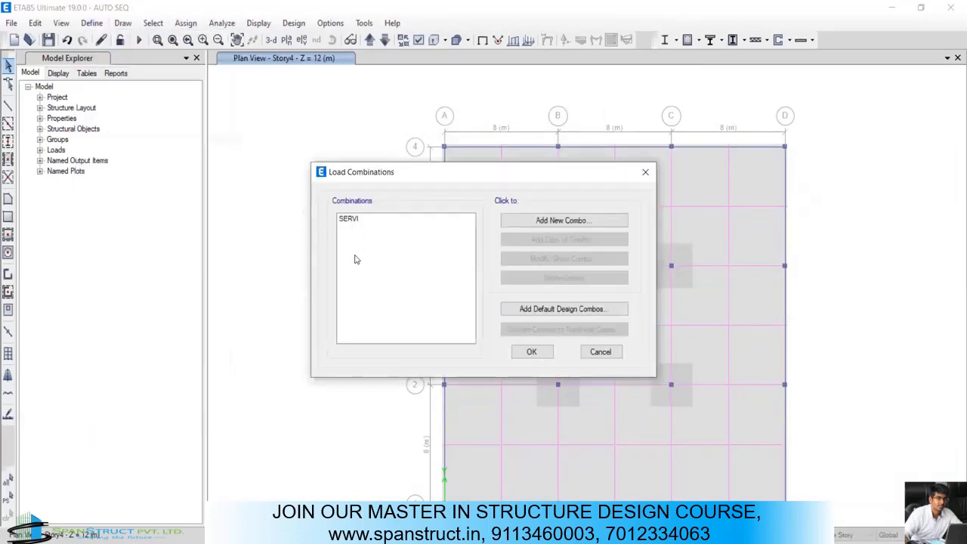
click(355, 219)
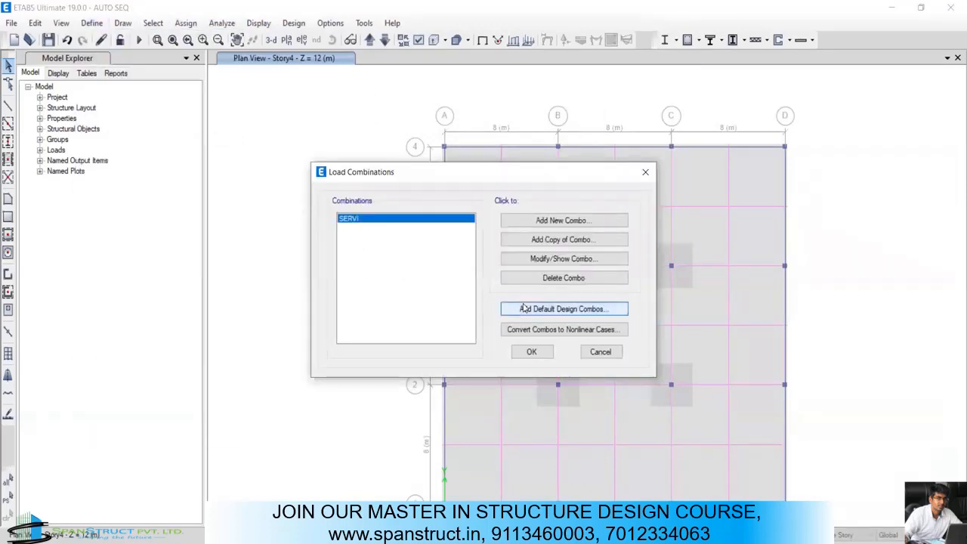
click(525, 308)
click(568, 180)
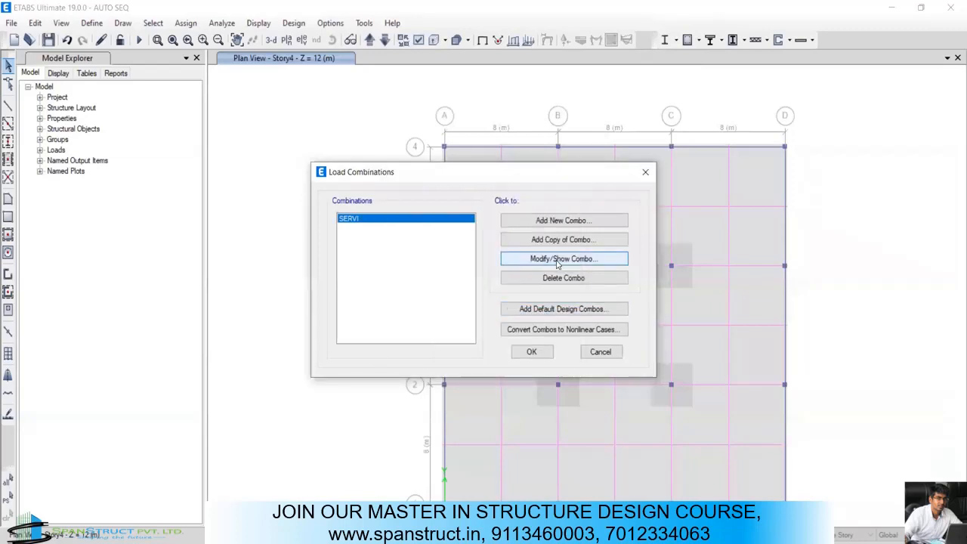
click(558, 261)
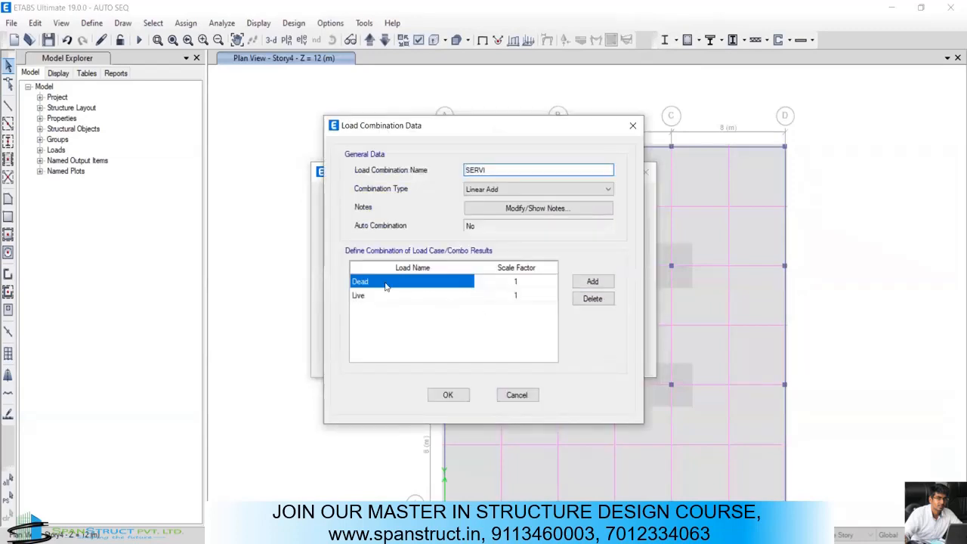
click(385, 283)
click(385, 281)
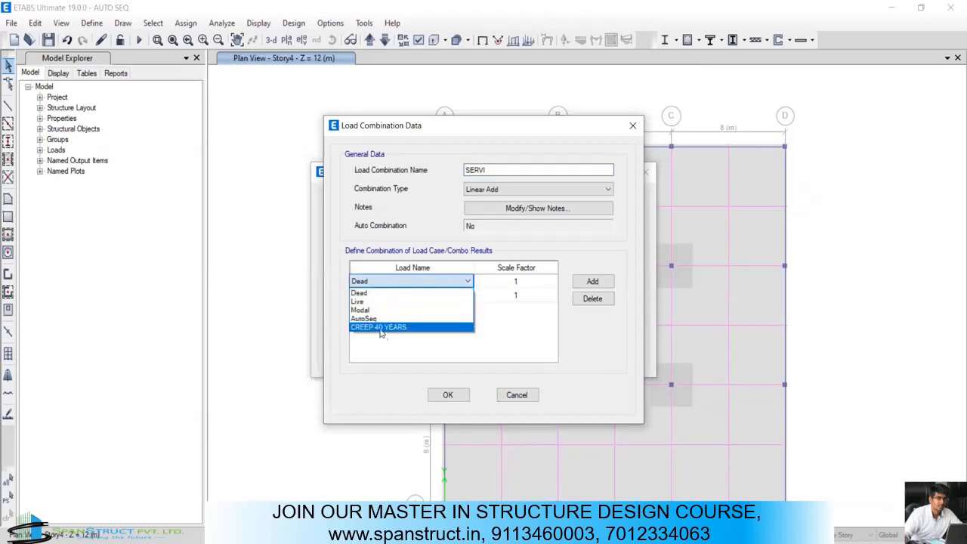
click(630, 132)
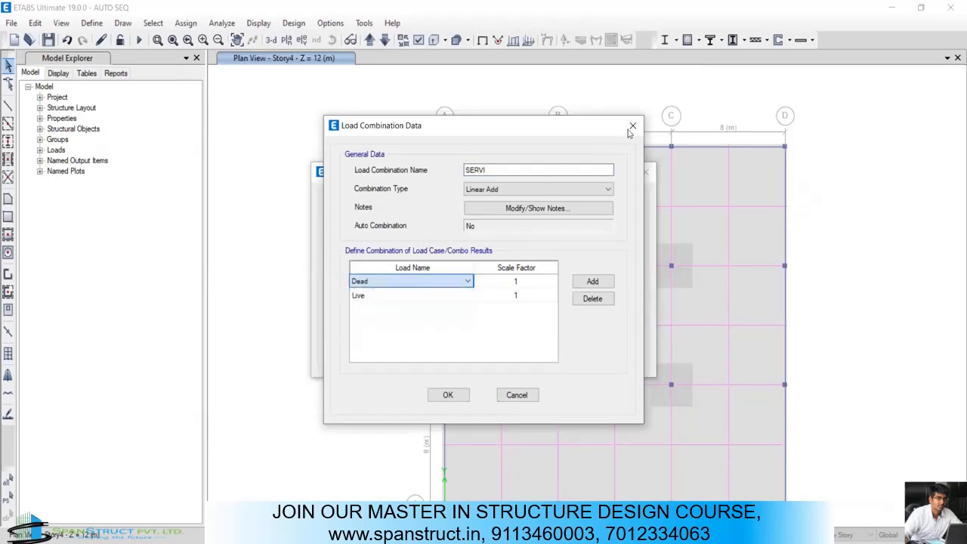
click(631, 129)
click(644, 175)
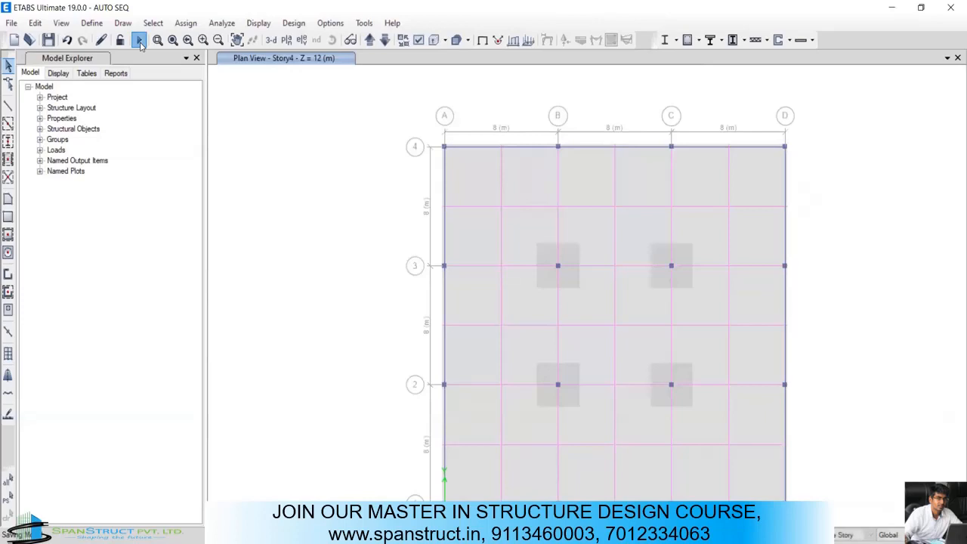
Step: Run the analysis and show the dead load displacements of the whole building in 3-D
click(139, 40)
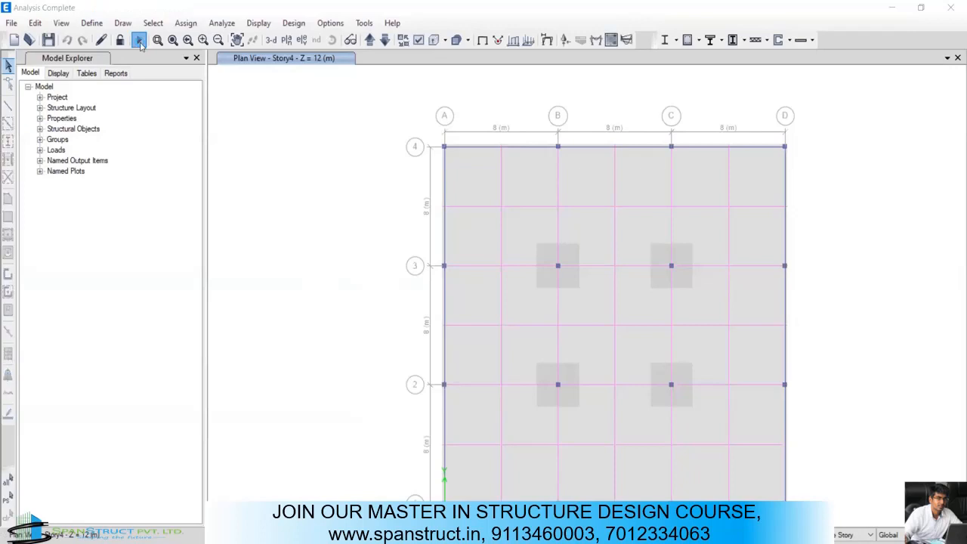
click(139, 41)
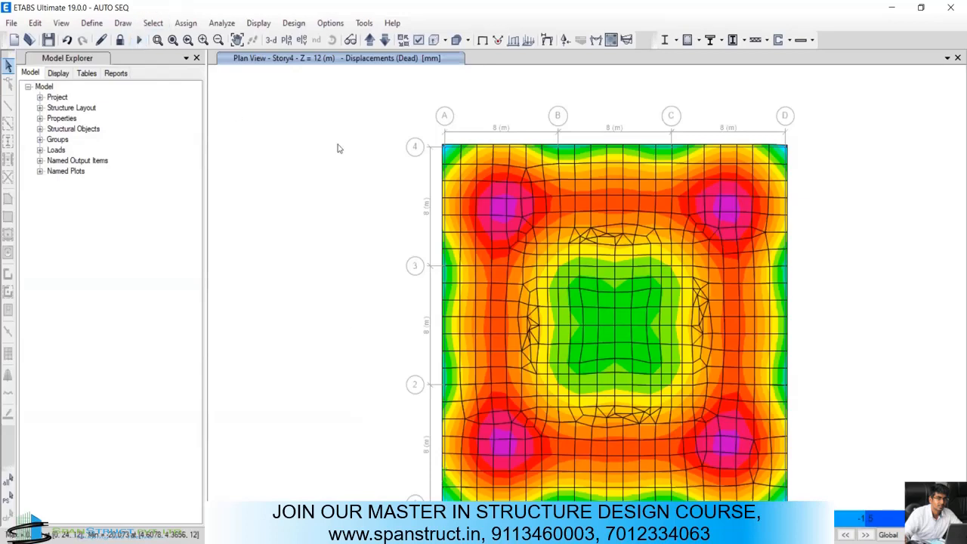
click(270, 42)
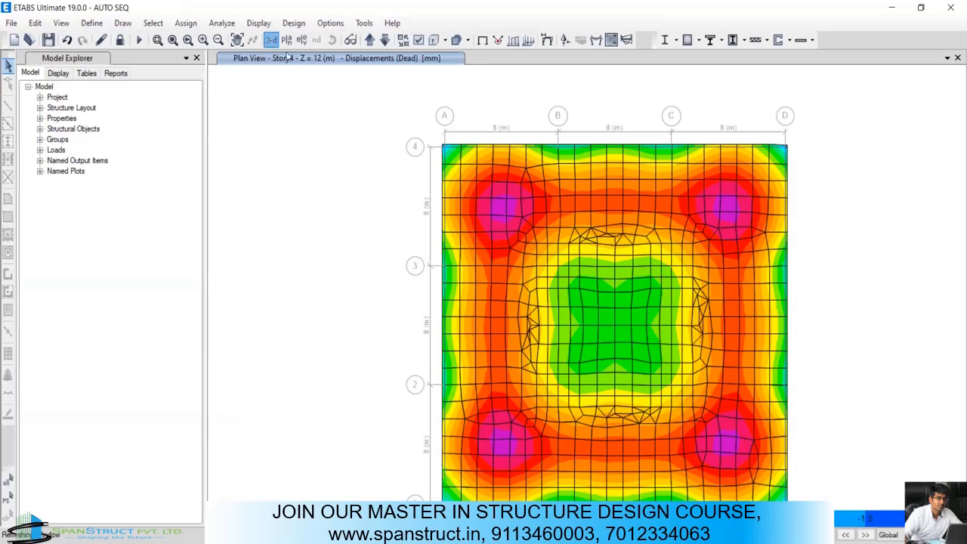
Step: Add a second 3-D displacement window beside the existing one for comparison
click(948, 57)
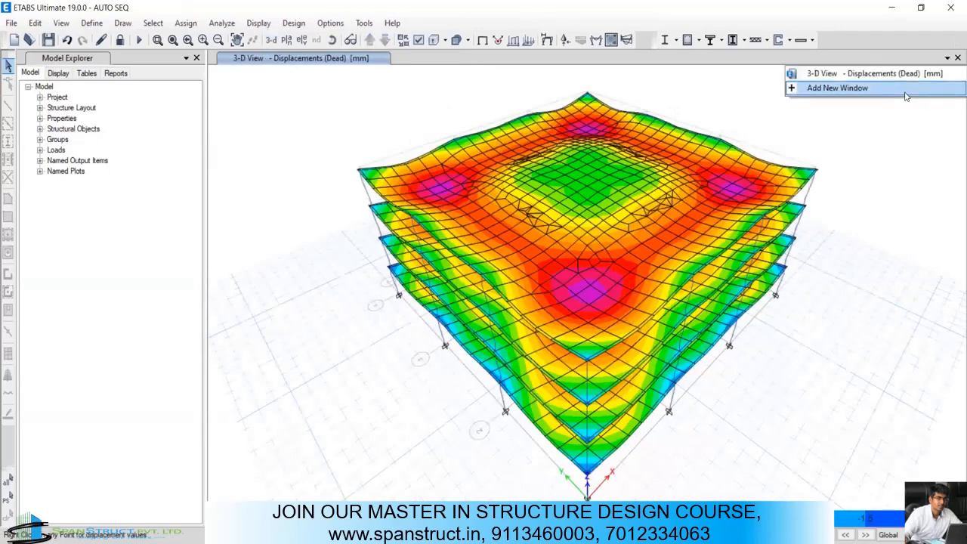
click(907, 95)
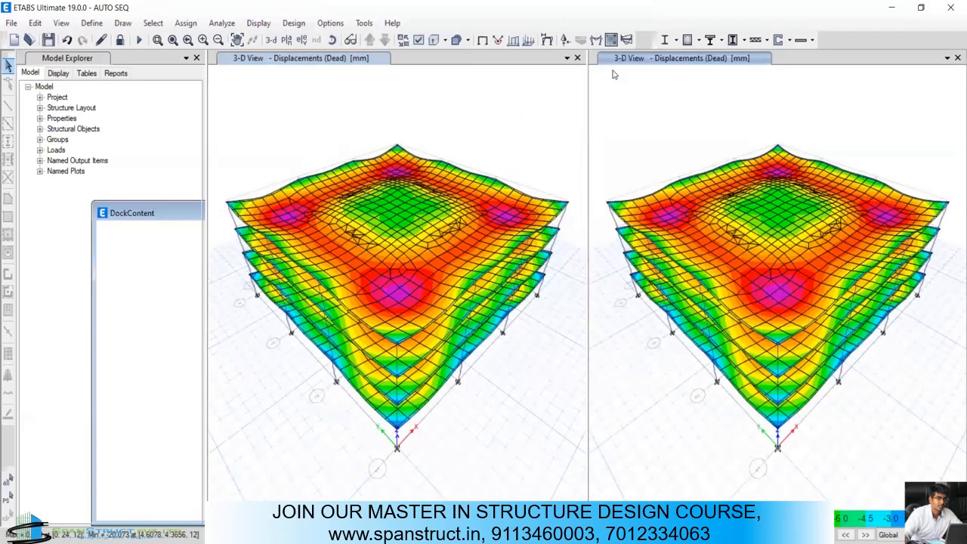
click(309, 60)
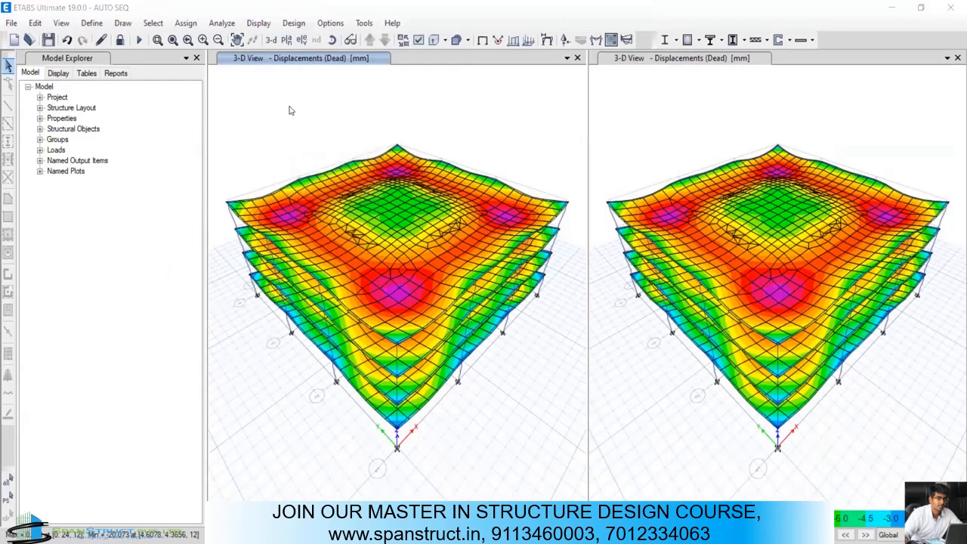
Step: Display the CREEP 40 YEARS deformed shape at step number 1 with UZ displacement contours in the second 3-D window
click(631, 66)
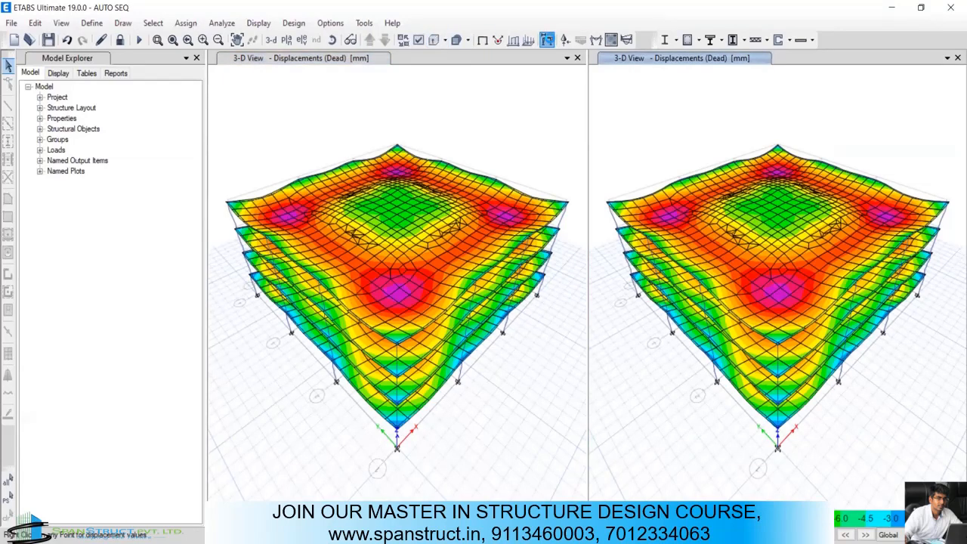
click(547, 39)
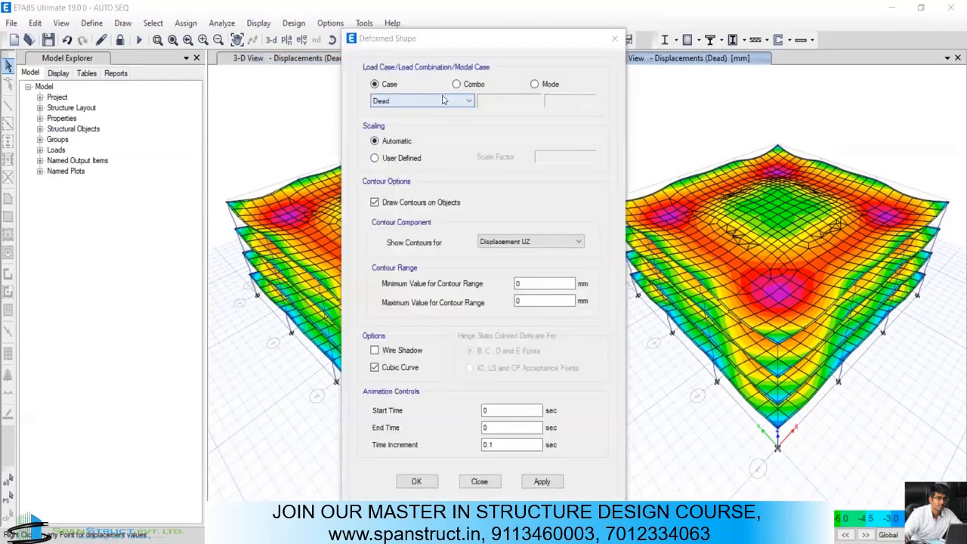
click(446, 101)
click(417, 140)
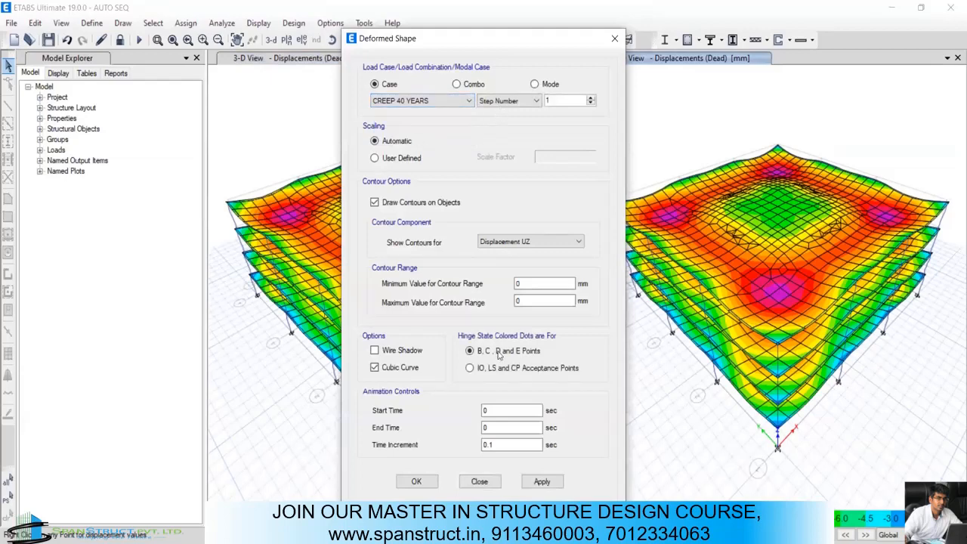
click(541, 481)
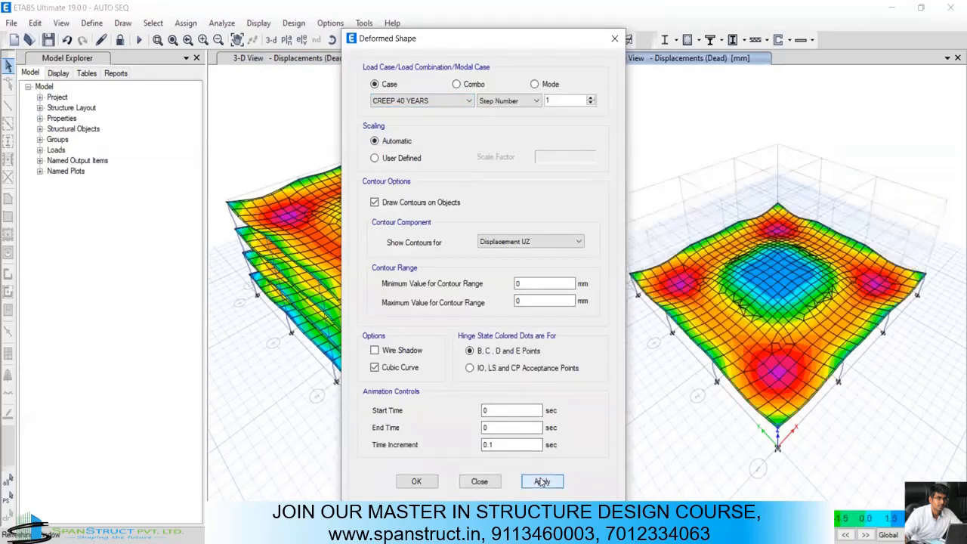
click(479, 481)
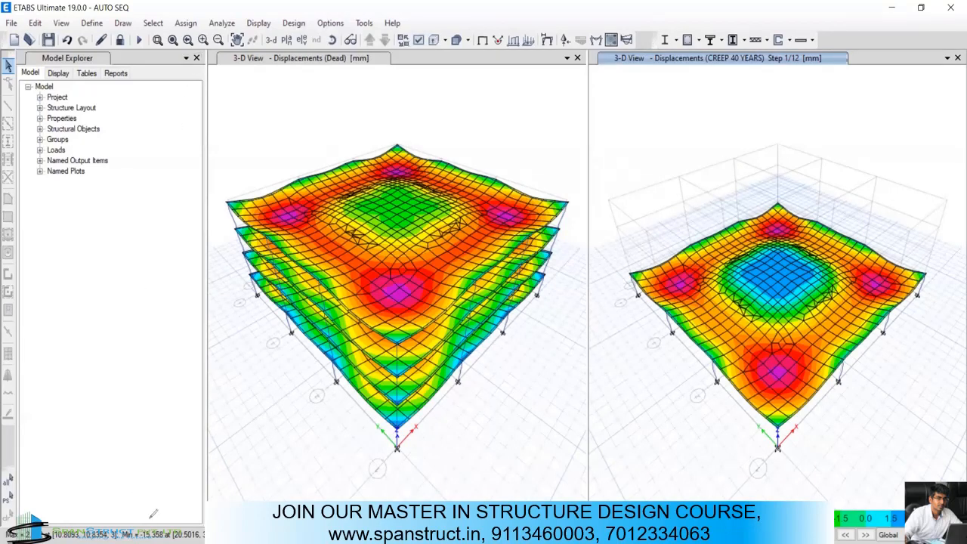
Step: Advance the CREEP 40 YEARS displacements through steps 2 and 3, checking the minimum values, and close the second 3-D window
mouse_move(153, 513)
mouse_down()
mouse_move(144, 541)
mouse_move(155, 522)
mouse_up()
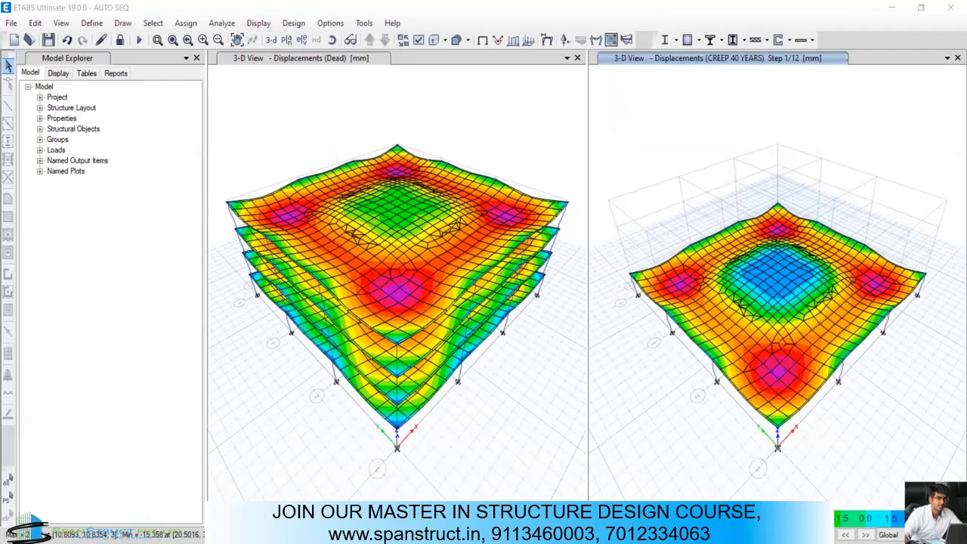
click(866, 535)
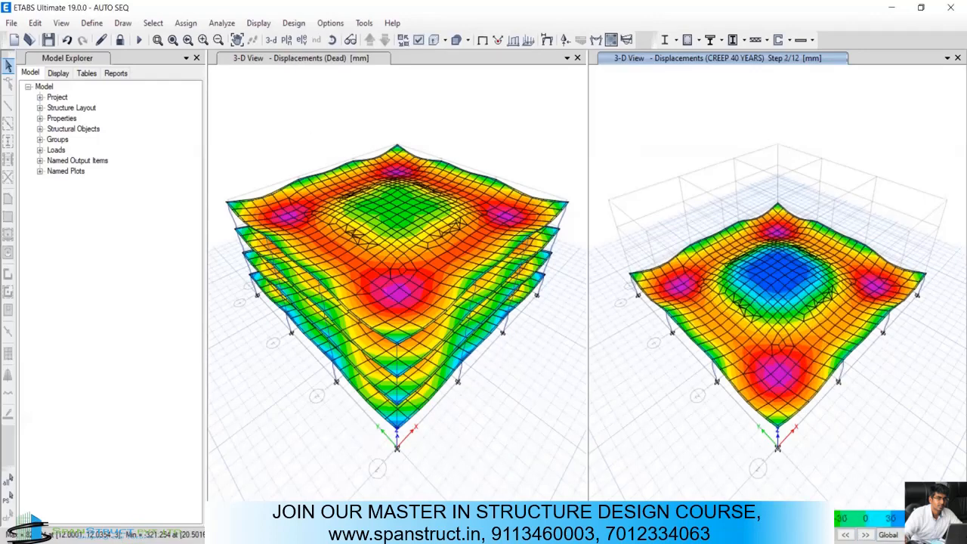
click(866, 535)
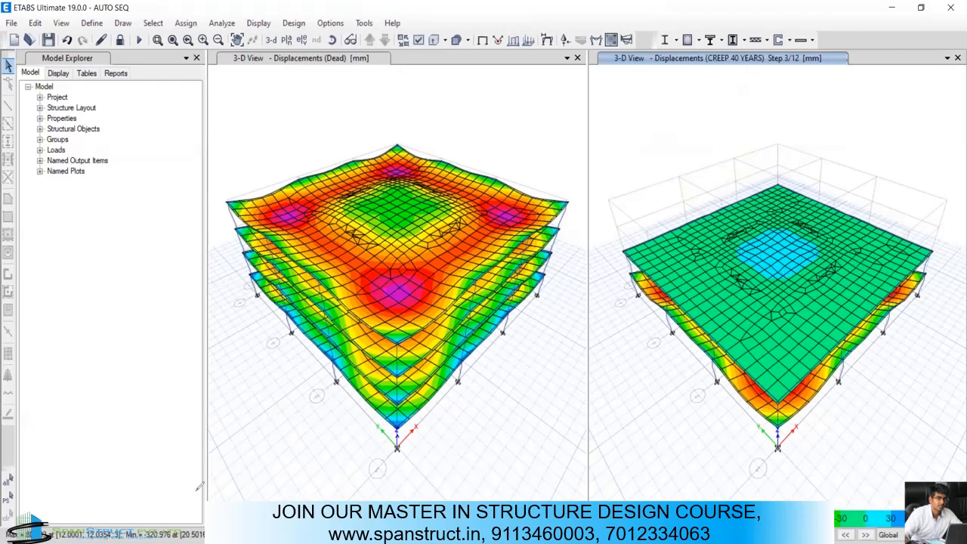
key(ctrl+2)
mouse_move(193, 506)
mouse_down()
mouse_move(138, 521)
mouse_move(133, 532)
mouse_move(185, 529)
mouse_move(189, 512)
mouse_move(170, 499)
mouse_up()
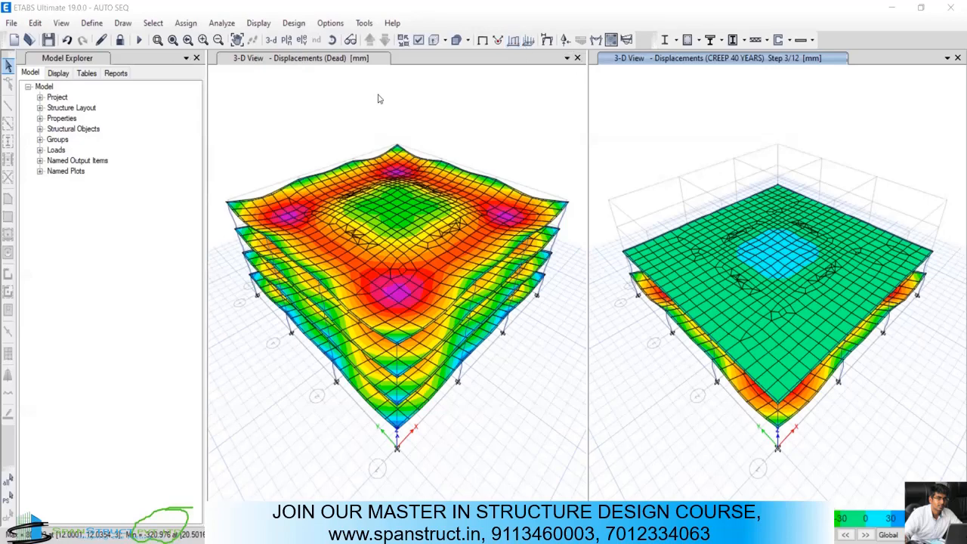
click(957, 58)
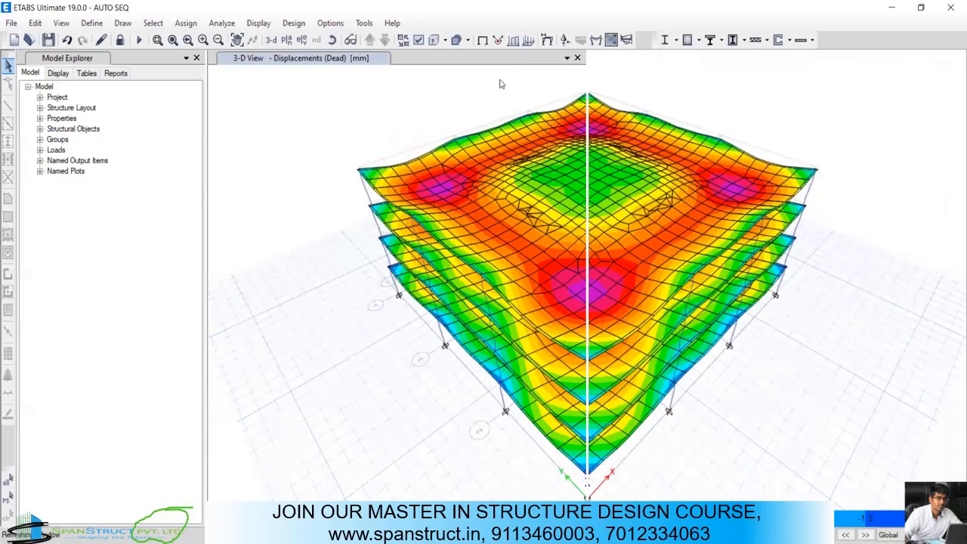
Step: Display the Max deformed shape of the CREEP 40 YEARS case in the remaining 3-D view
mouse_move(581, 288)
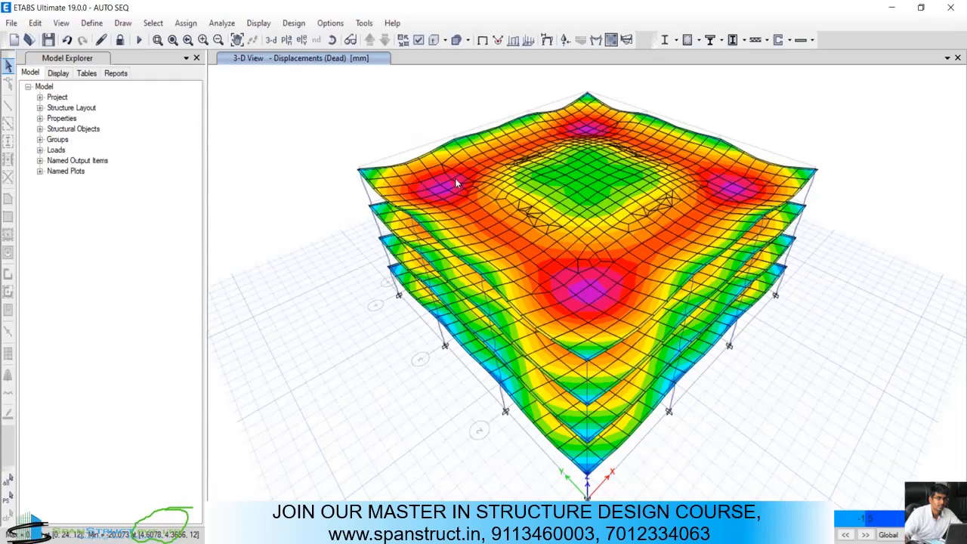
click(547, 41)
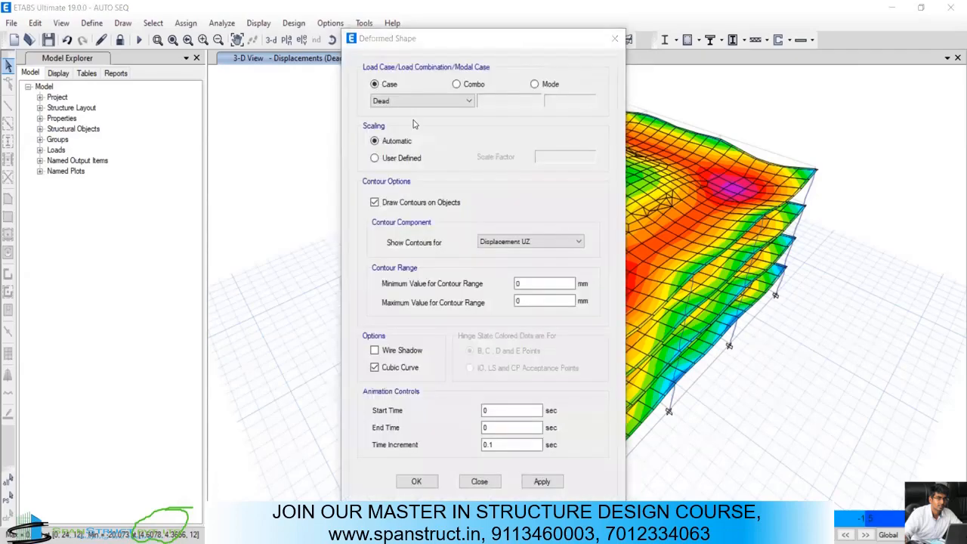
click(451, 128)
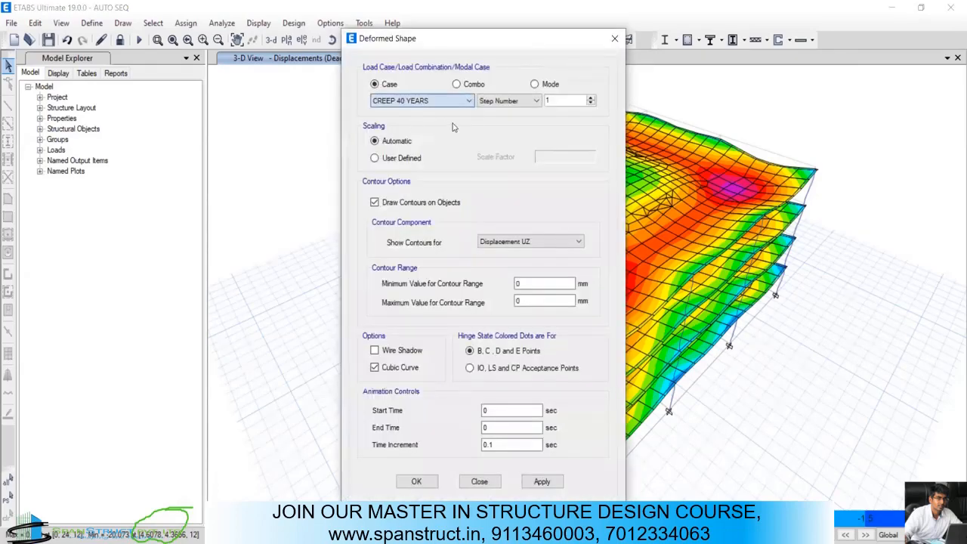
click(501, 103)
click(501, 106)
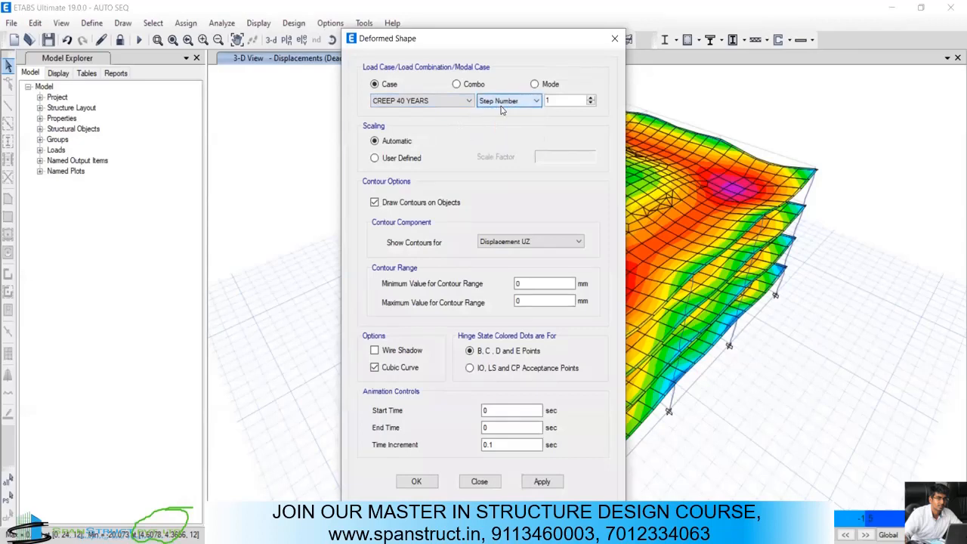
click(501, 106)
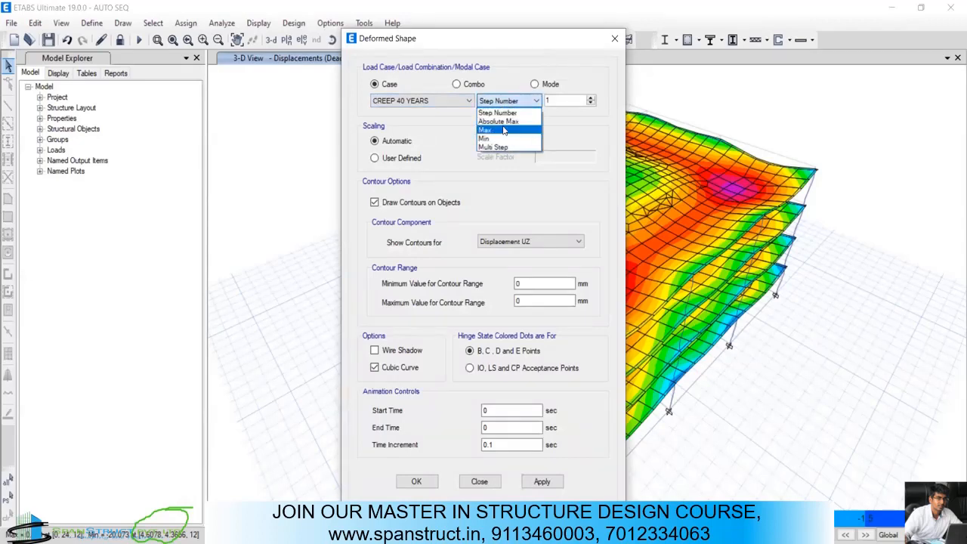
click(495, 130)
click(544, 484)
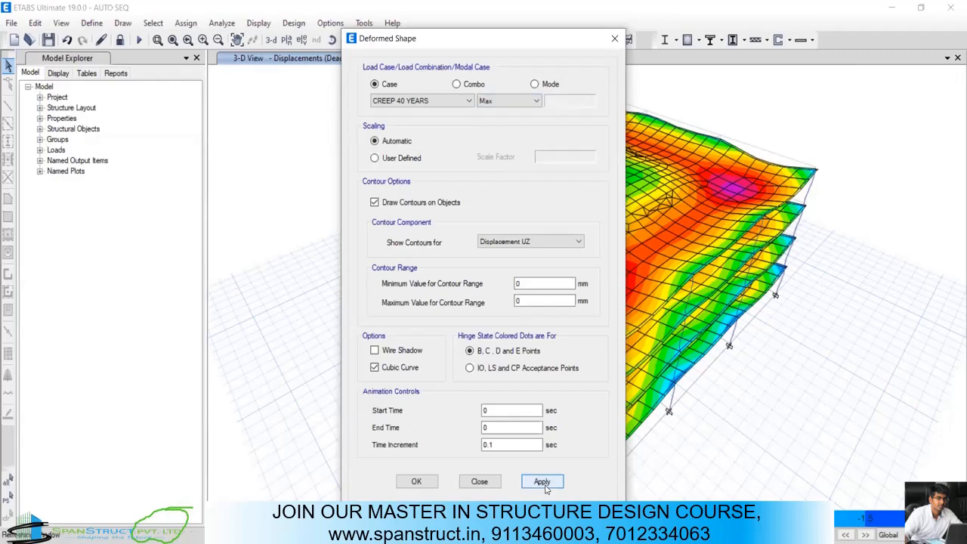
click(490, 482)
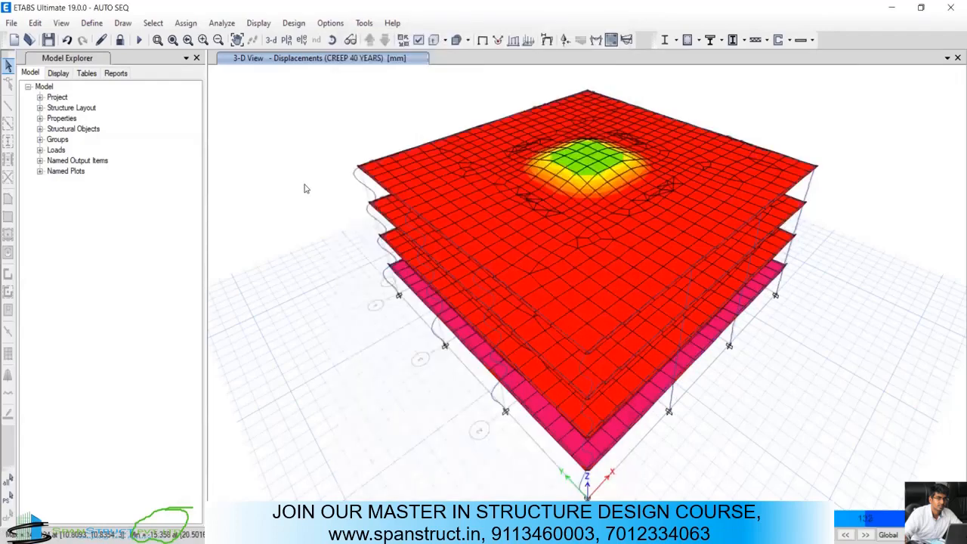
Step: Switch the CREEP 40 YEARS deformed shape from Max to Absolute Max and apply it to the 3-D view
mouse_move(578, 153)
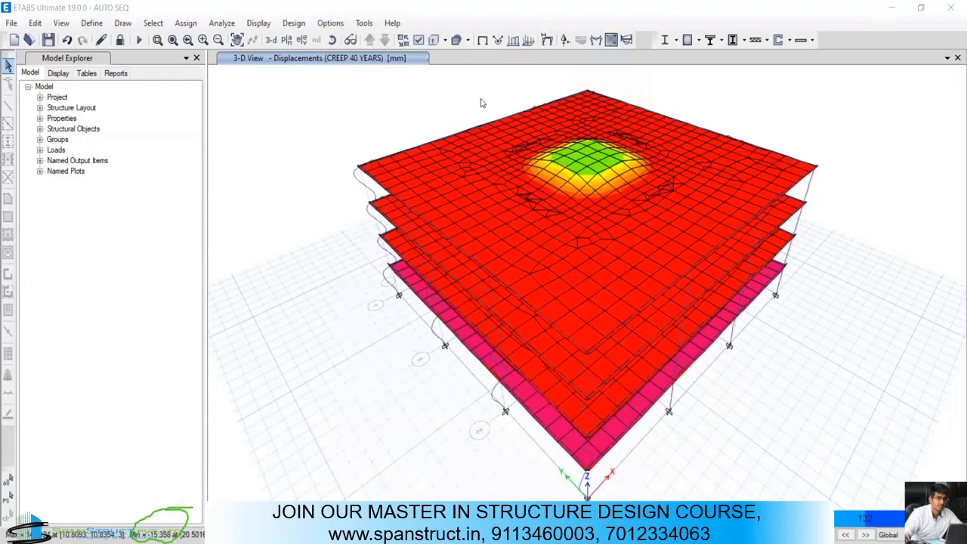
click(547, 39)
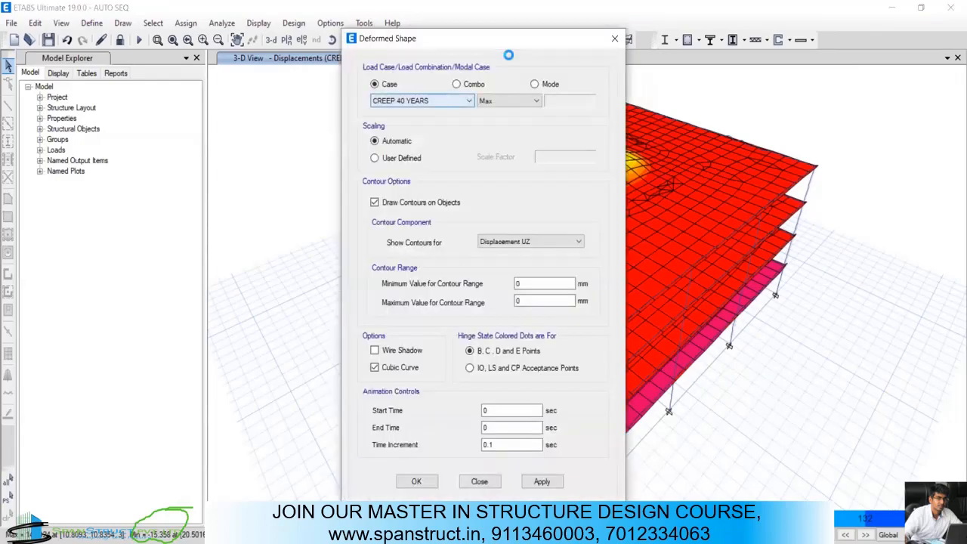
click(535, 101)
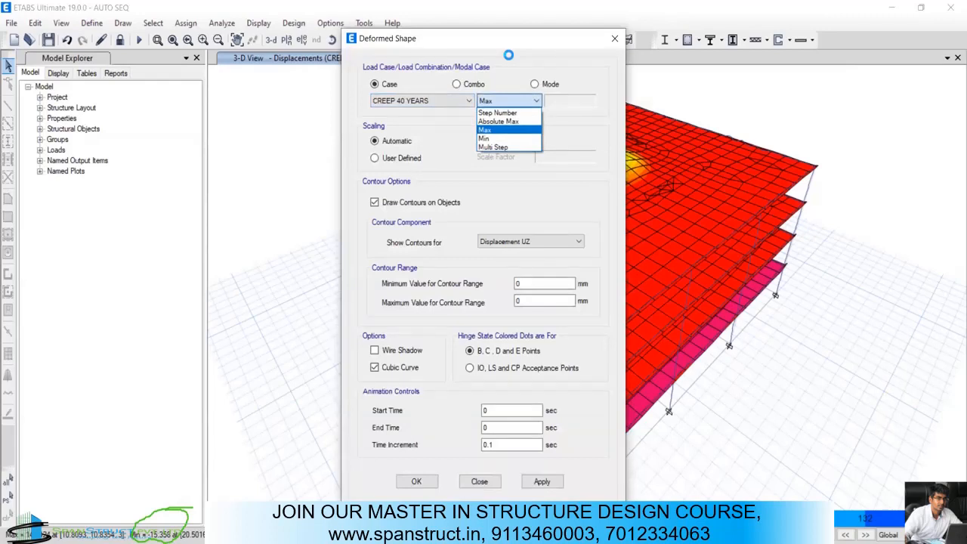
click(499, 121)
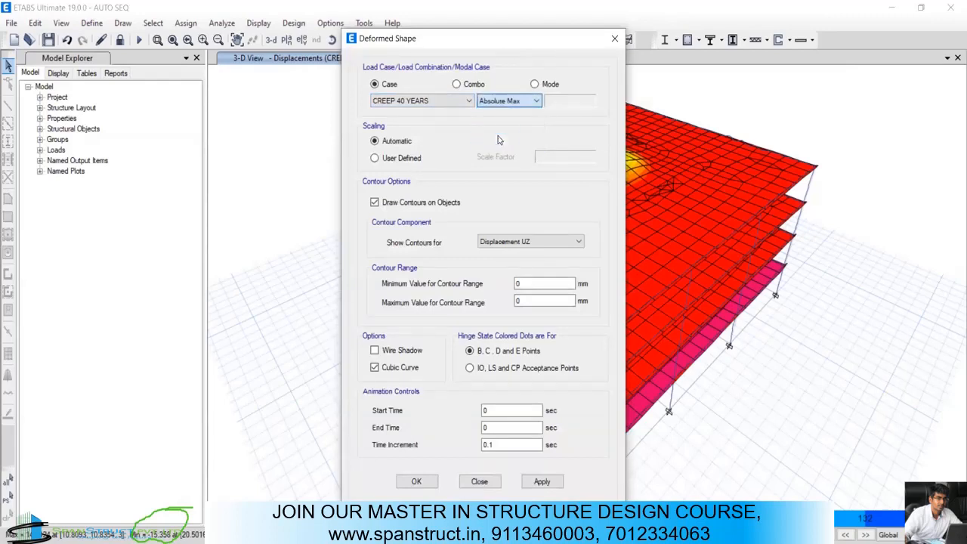
click(544, 482)
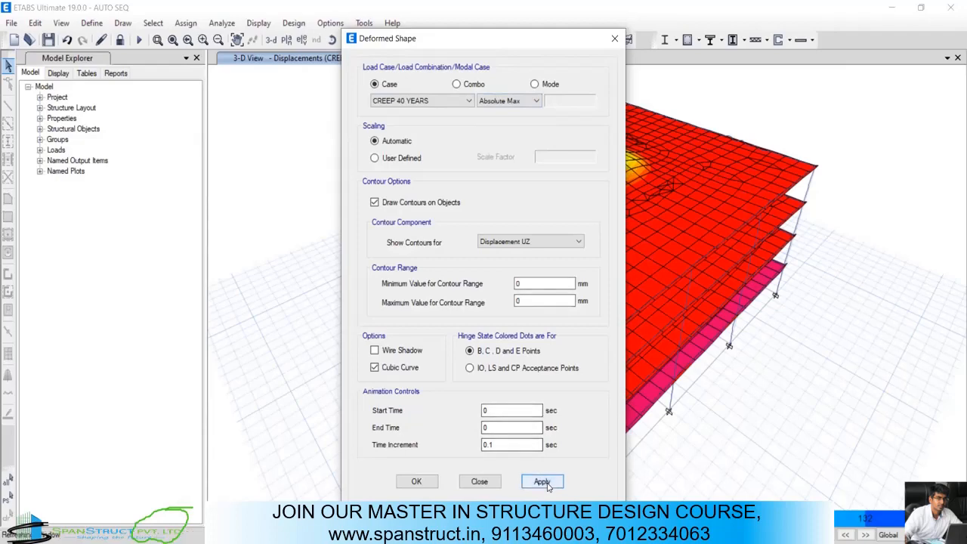
Step: Display the CREEP 40 YEARS deformed shape as Multi Step with UZ displacement contours and go to step 12 of 12
click(480, 482)
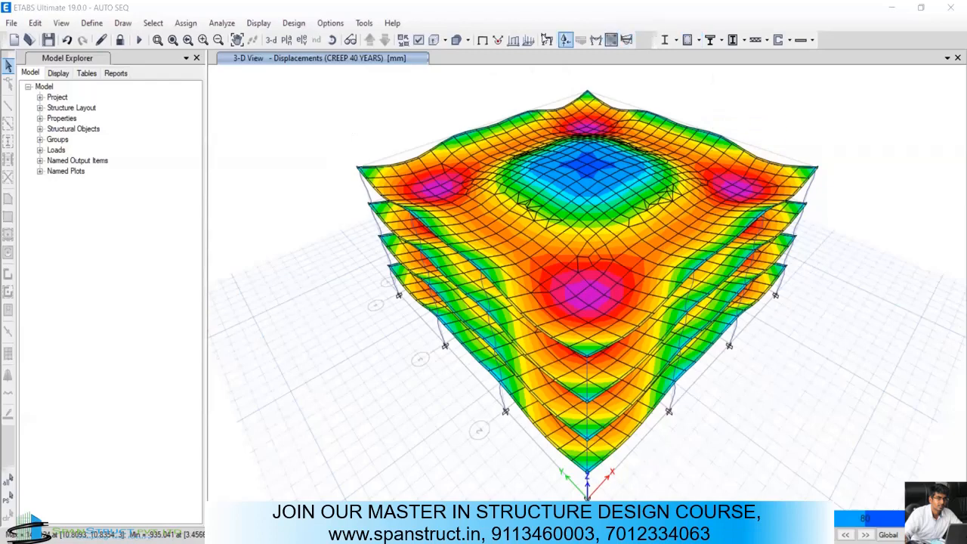
click(546, 38)
click(536, 100)
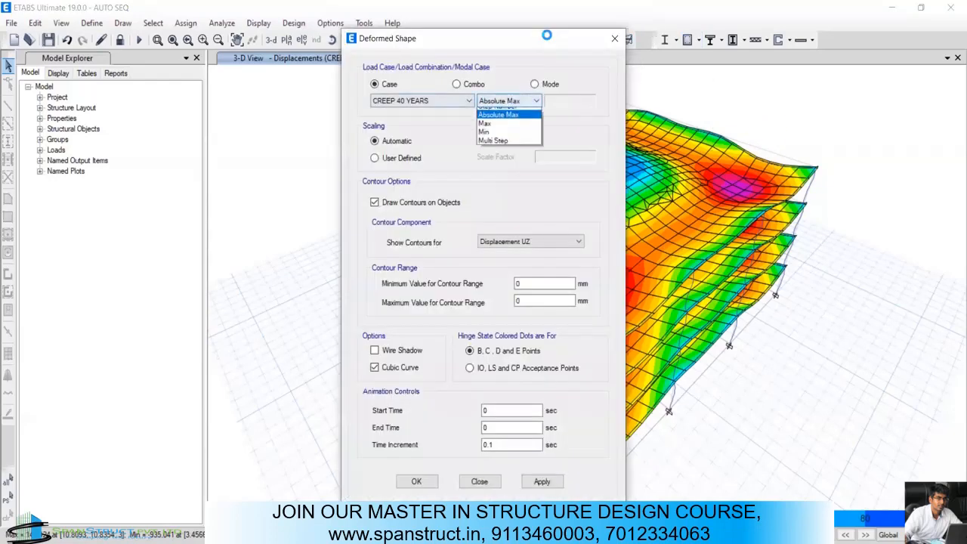
click(536, 100)
click(536, 101)
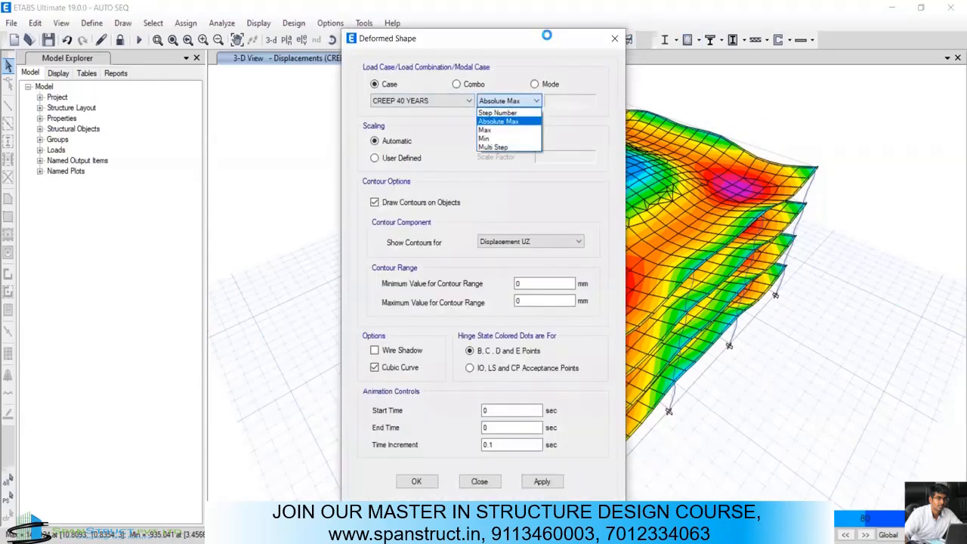
click(517, 147)
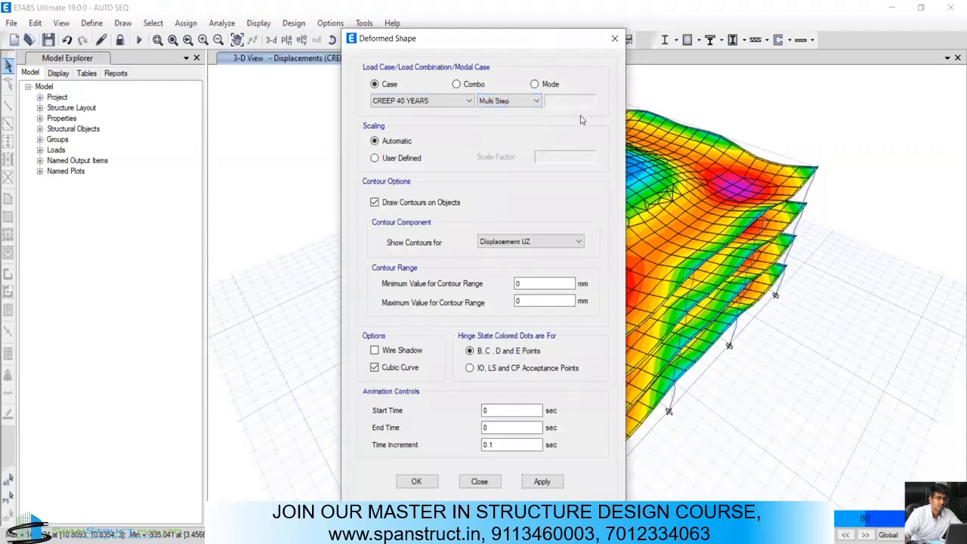
click(528, 244)
click(527, 243)
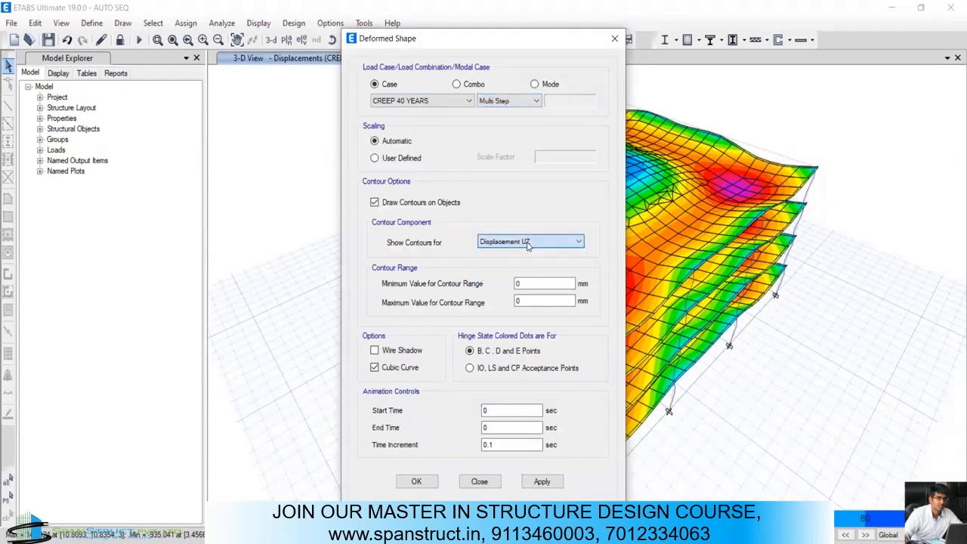
click(531, 488)
click(847, 534)
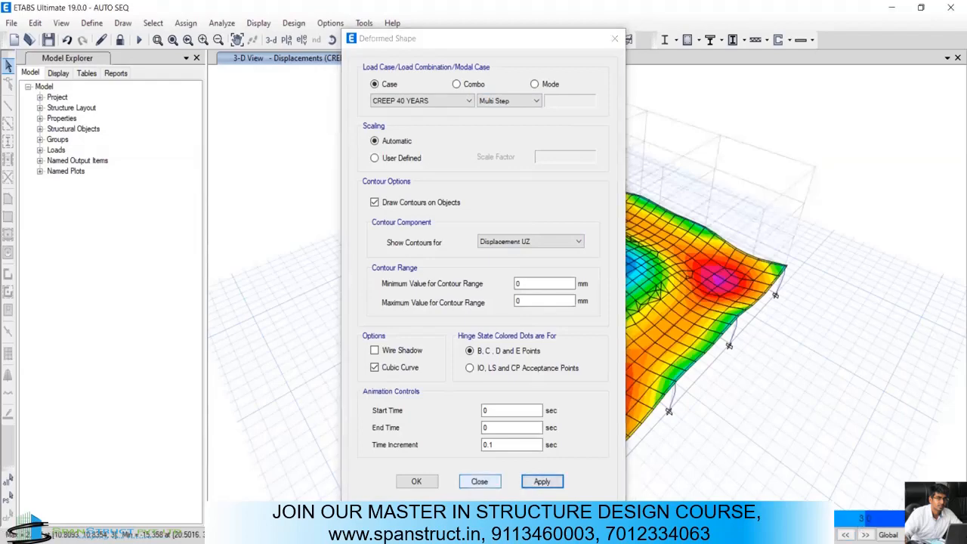
click(479, 481)
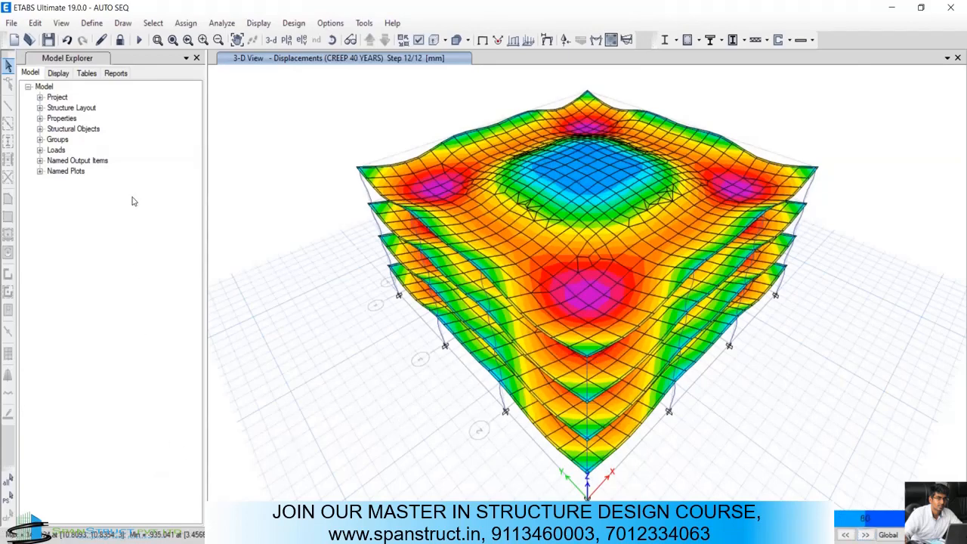
mouse_move(166, 487)
mouse_down()
mouse_move(122, 509)
mouse_move(189, 532)
mouse_move(123, 523)
mouse_move(147, 486)
mouse_up()
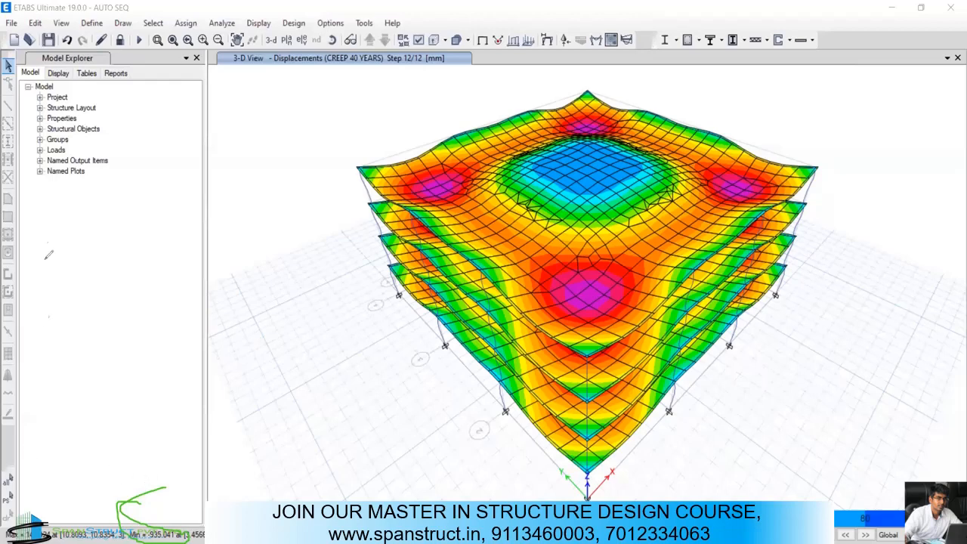
Step: Open a second 3-D view and display the SERVI combination's deformed shape with UZ displacement contours in it
click(946, 58)
click(794, 91)
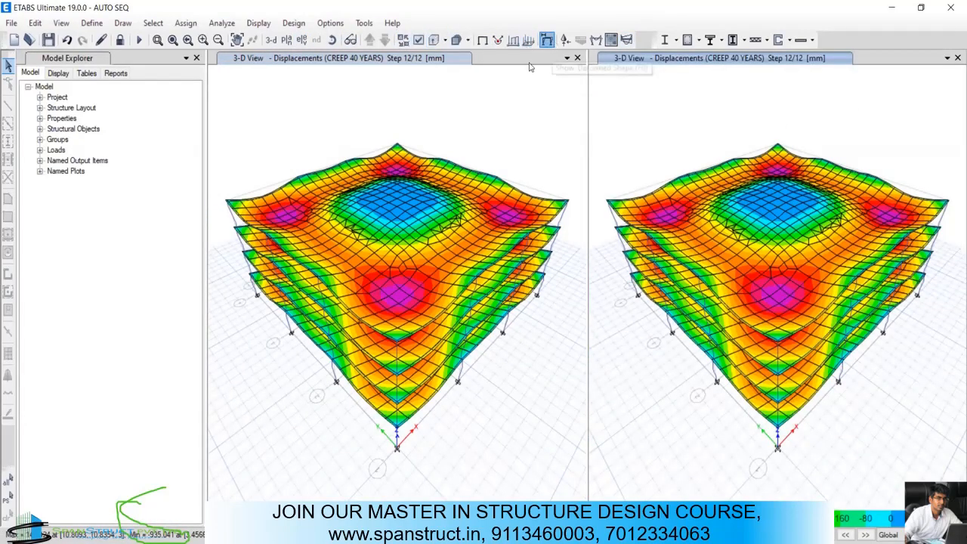
key(F6)
click(456, 84)
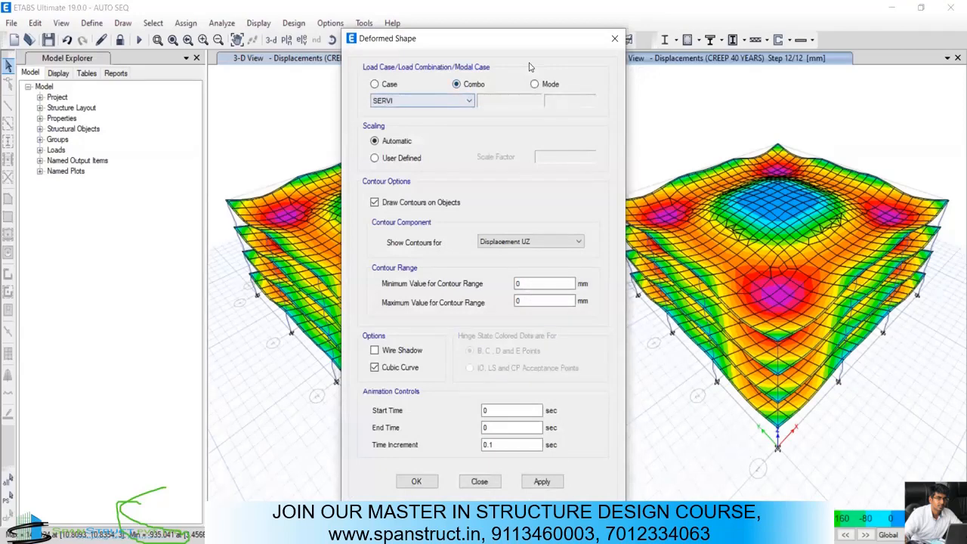
click(422, 101)
click(408, 109)
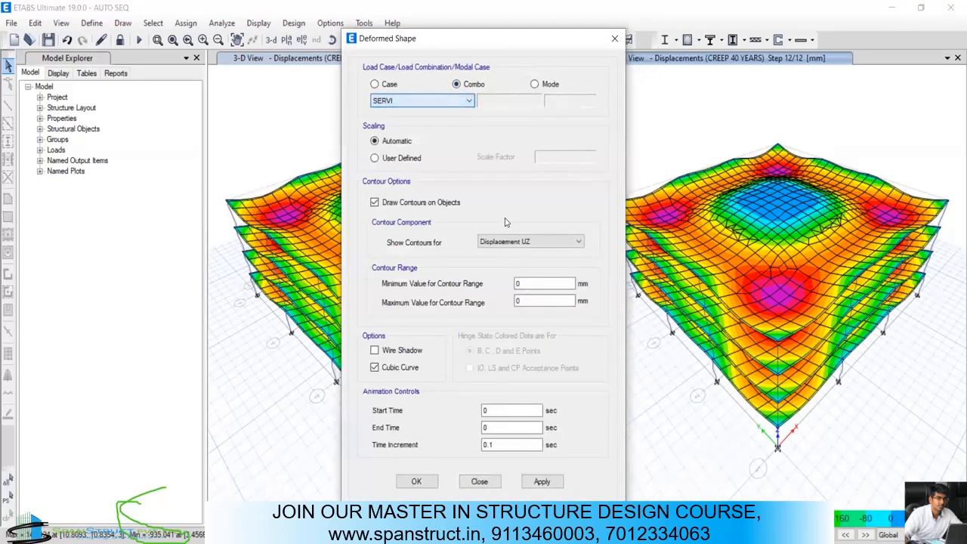
click(542, 482)
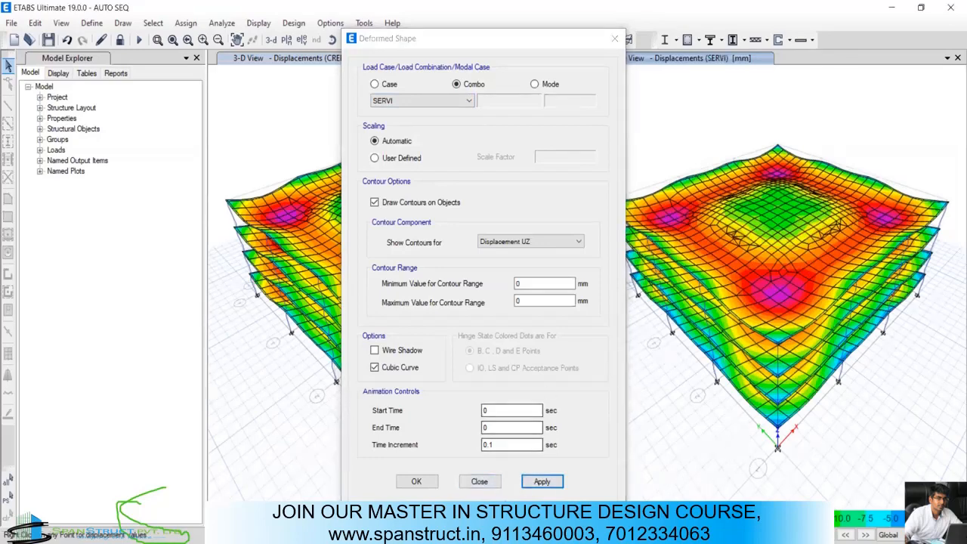
click(479, 481)
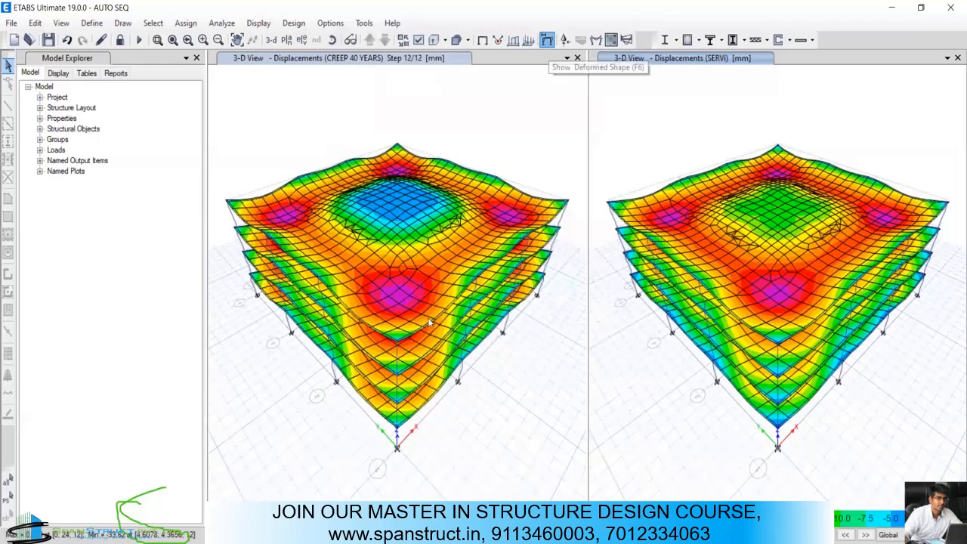
Step: Compare the minimum displacements of the CREEP 40 YEARS and SERVI views, reapplying the SERVI deformed shape to refresh its values
key(F6)
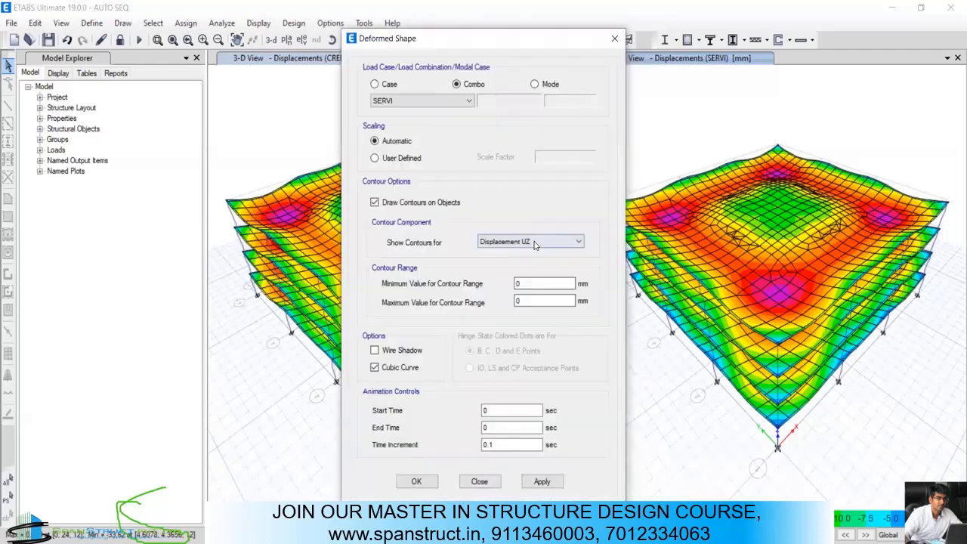
click(480, 482)
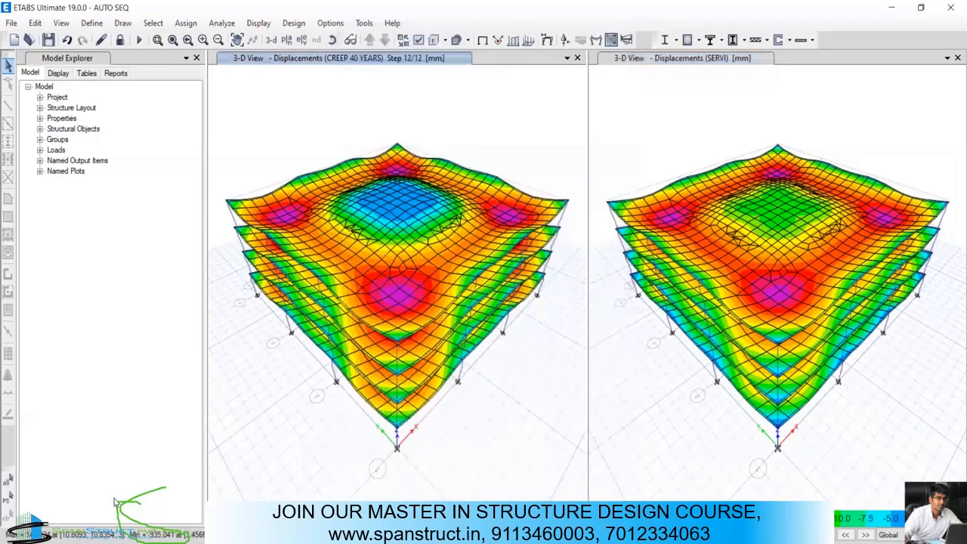
click(652, 60)
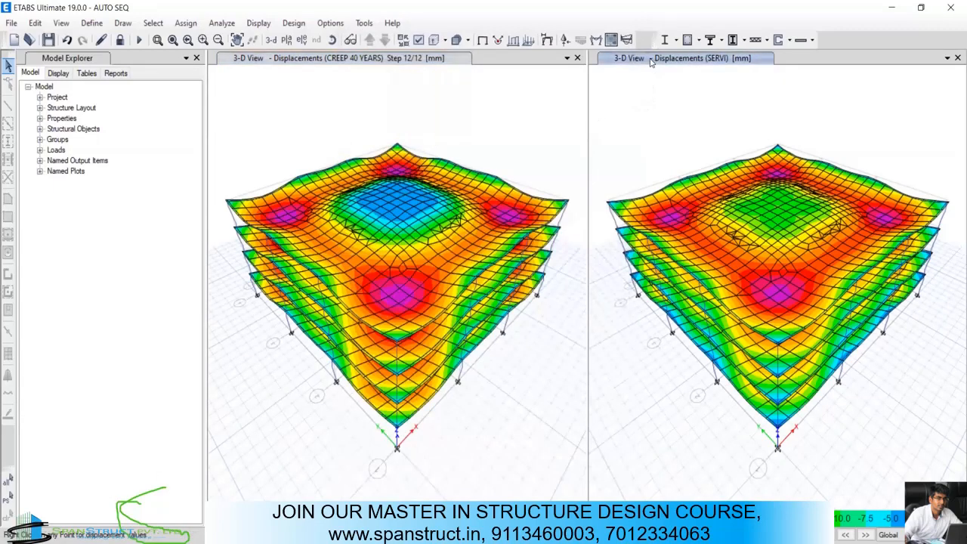
click(549, 40)
click(527, 482)
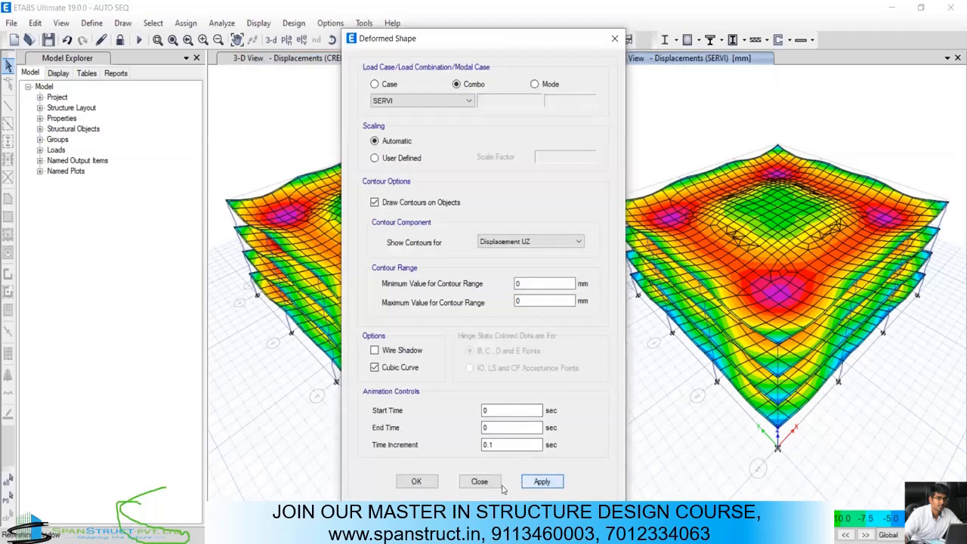
click(489, 486)
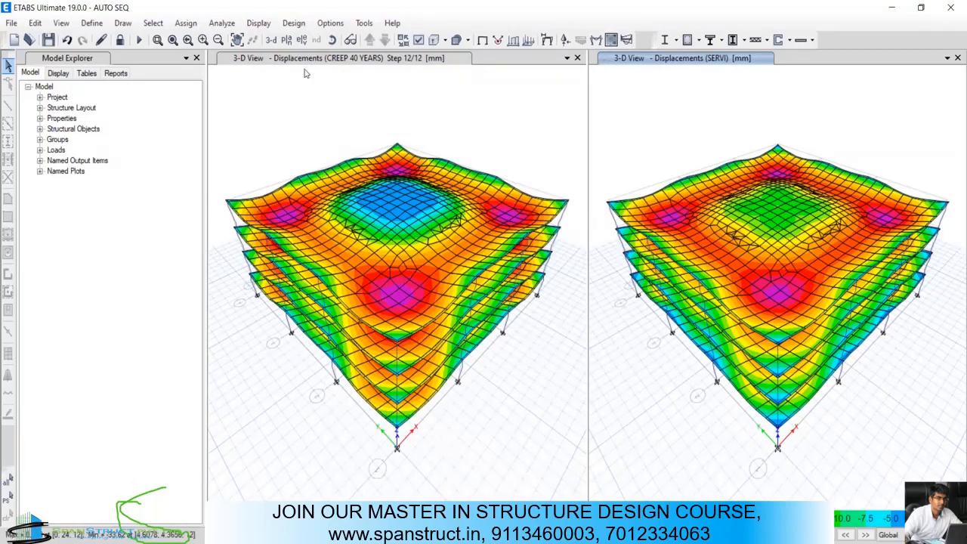
Step: Show the SERVI displacements in the Story4 plan view, and return that window to the 3-D view
click(286, 39)
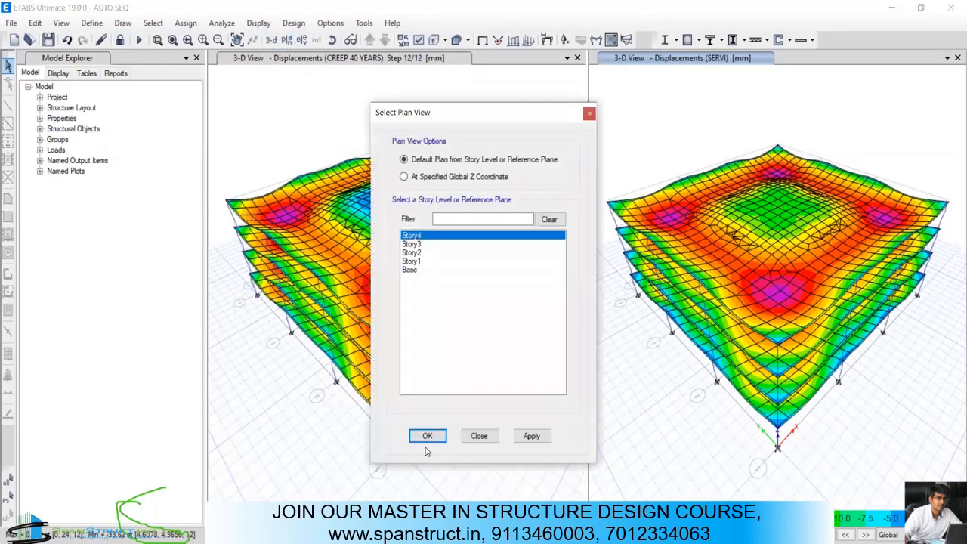
click(481, 438)
click(481, 438)
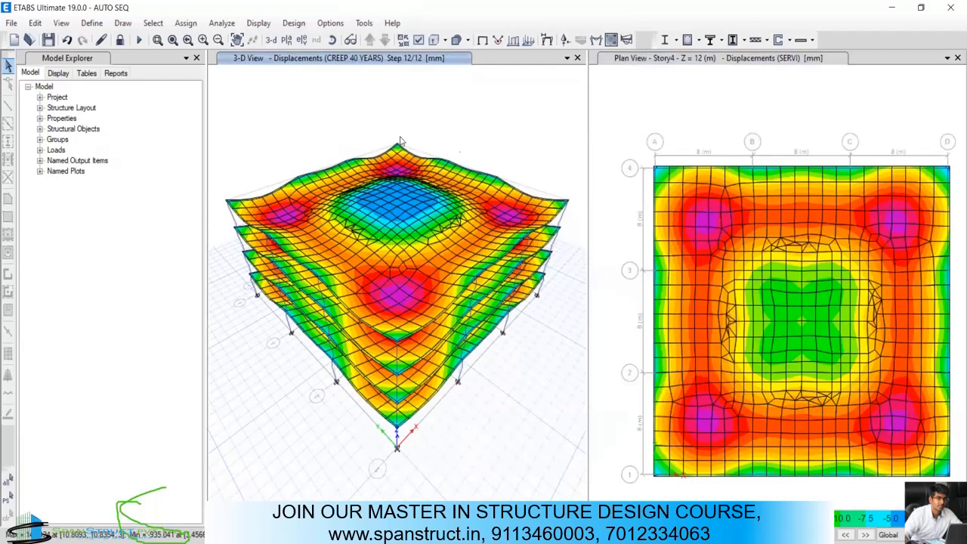
mouse_move(400, 143)
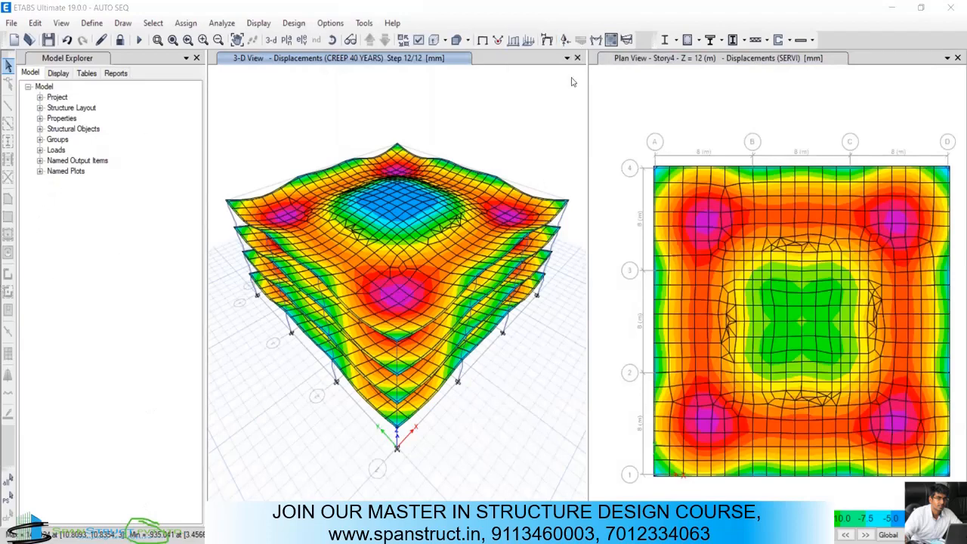
click(638, 59)
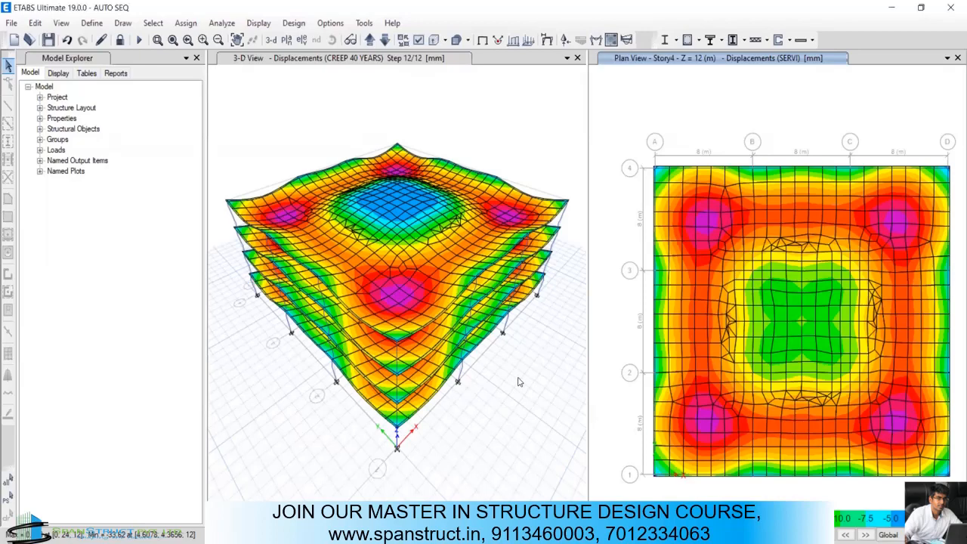
click(271, 42)
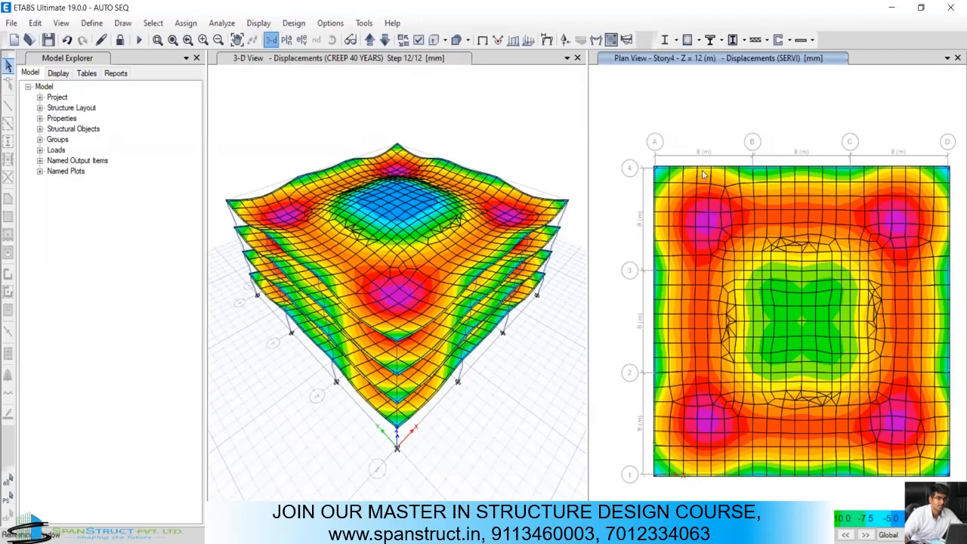
Step: Read a Story4 joint's displacements in the SERVI 3-D view and compare the minimum values of the CREEP 40 YEARS and SERVI views
mouse_move(703, 176)
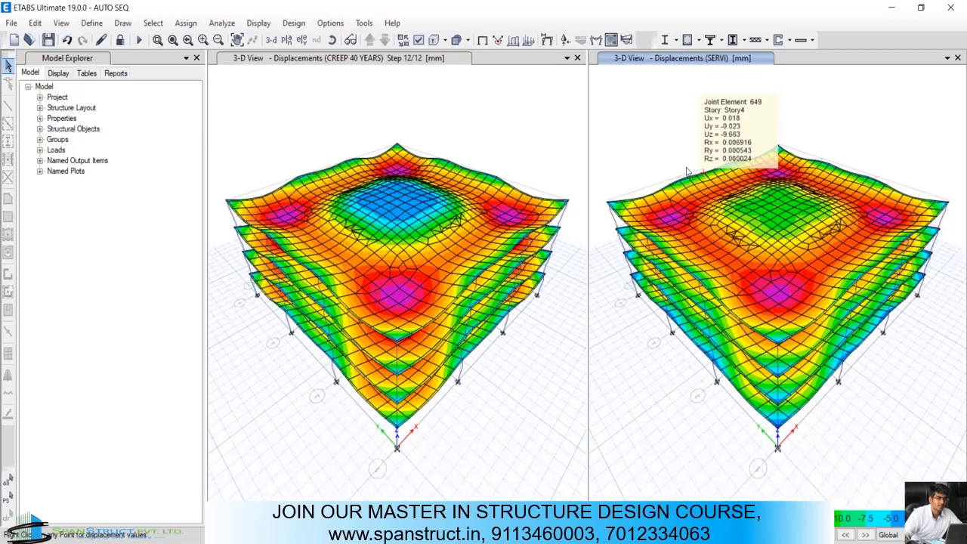
click(291, 151)
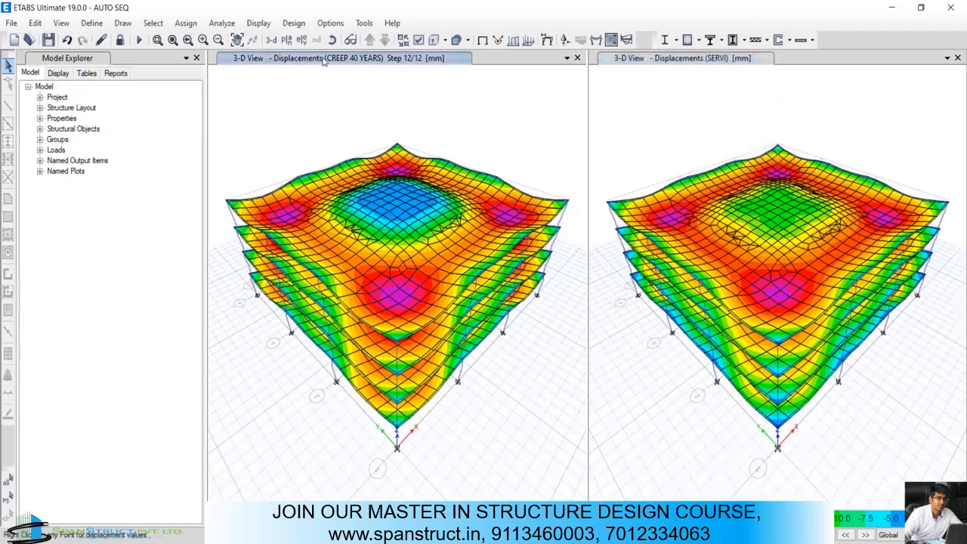
click(941, 65)
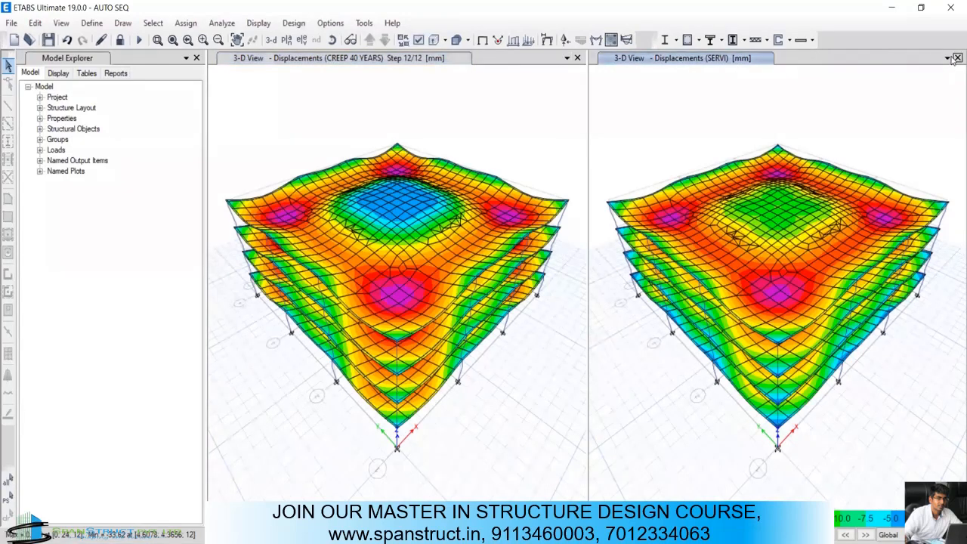